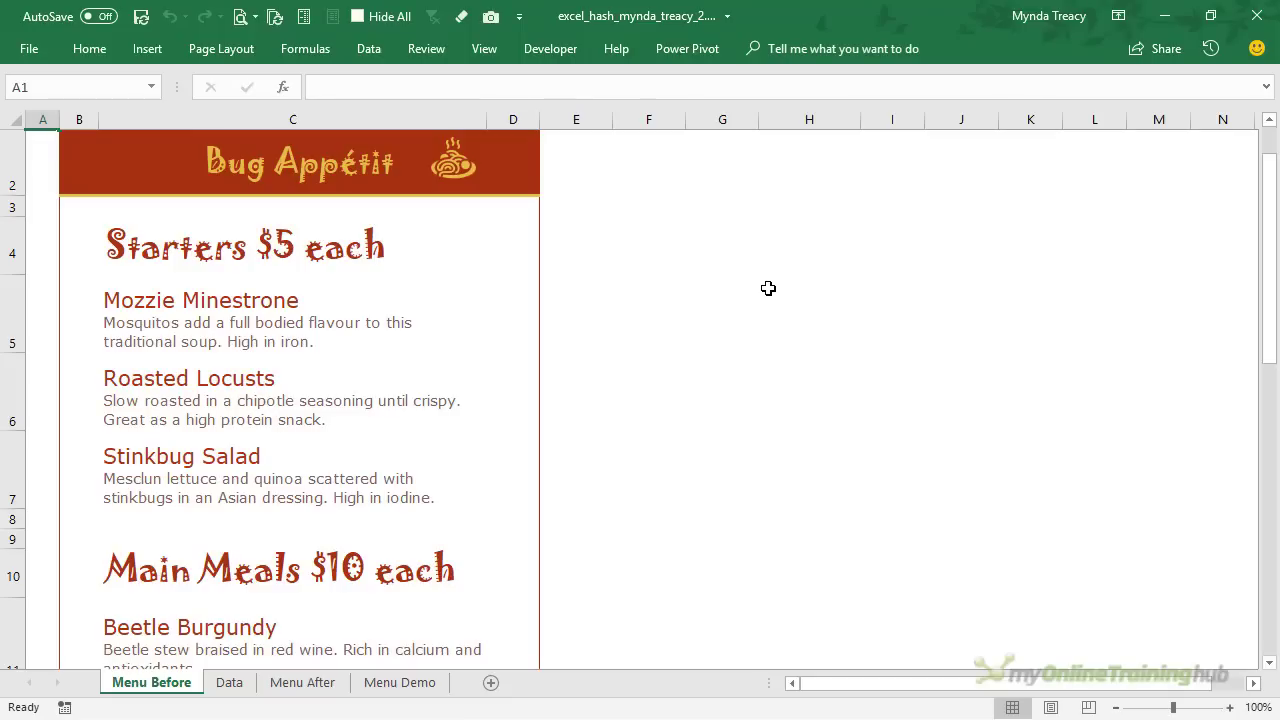
# Step: Review the starters, main meals and desserts on the Menu Before sheet
pyautogui.scroll(-3, 768, 288)
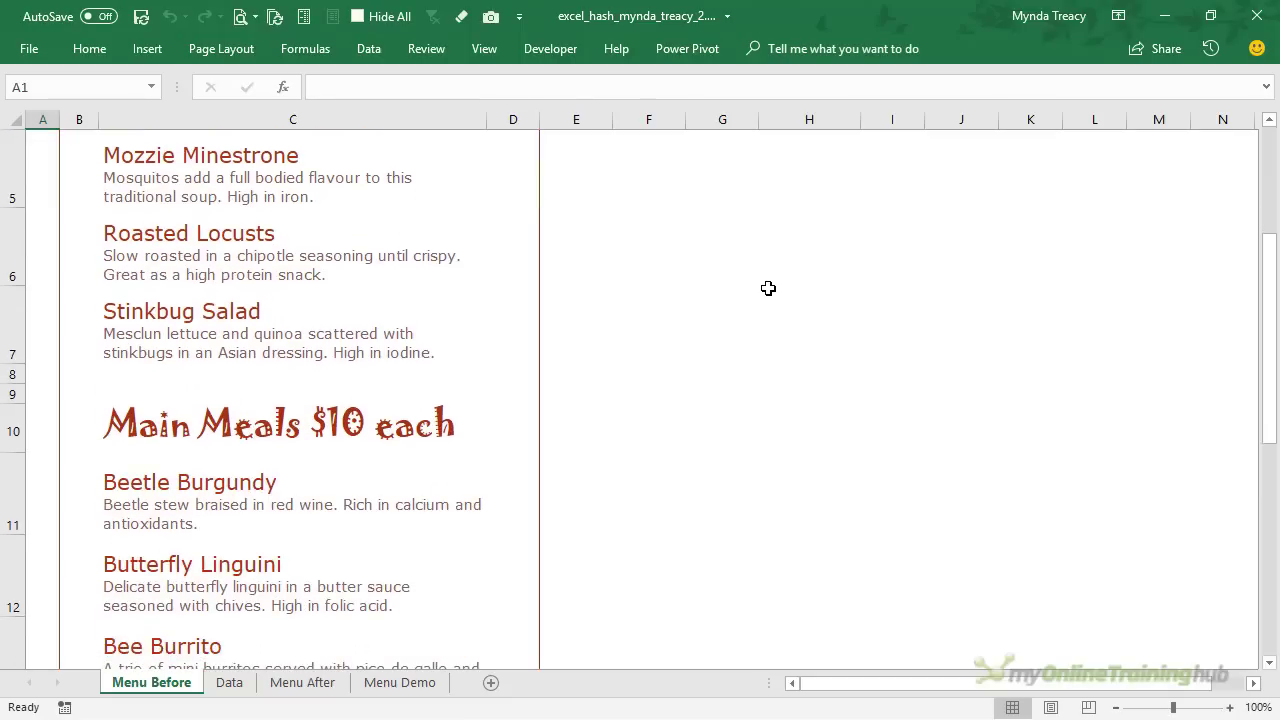
pyautogui.scroll(-2, 768, 288)
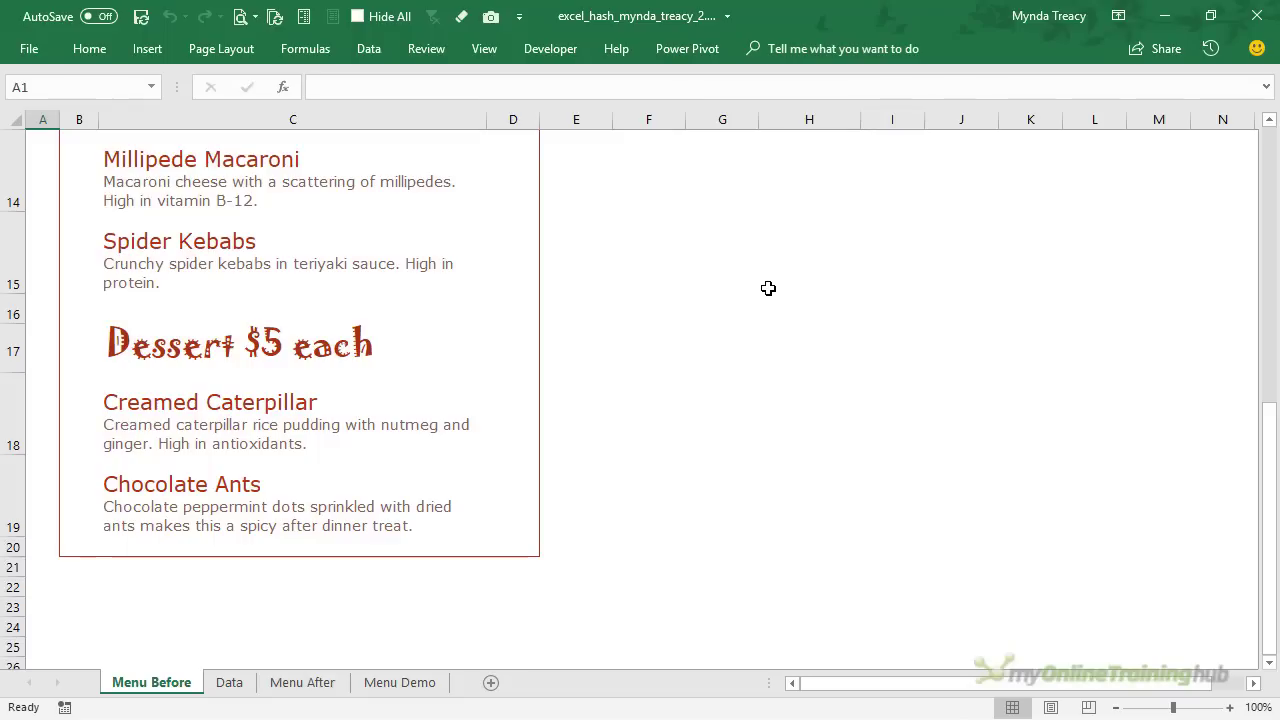
pyautogui.scroll(2, 768, 288)
pyautogui.scroll(2, 768, 288)
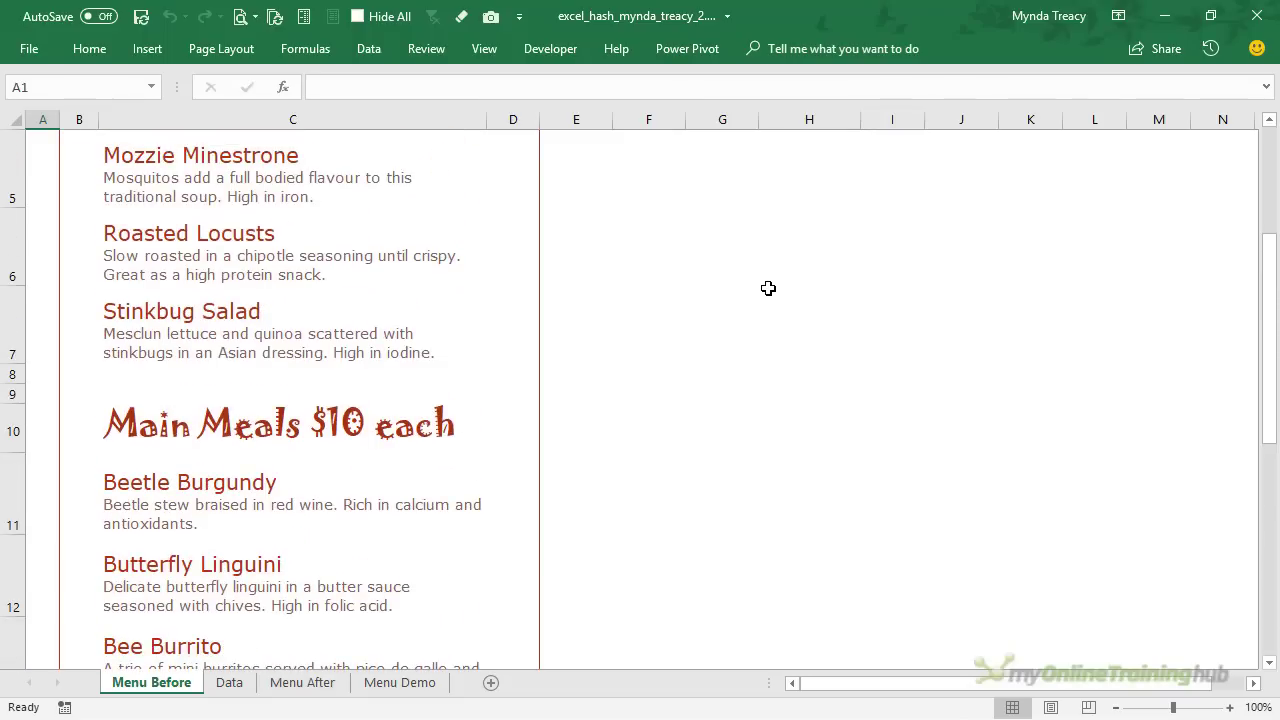
pyautogui.scroll(2, 768, 288)
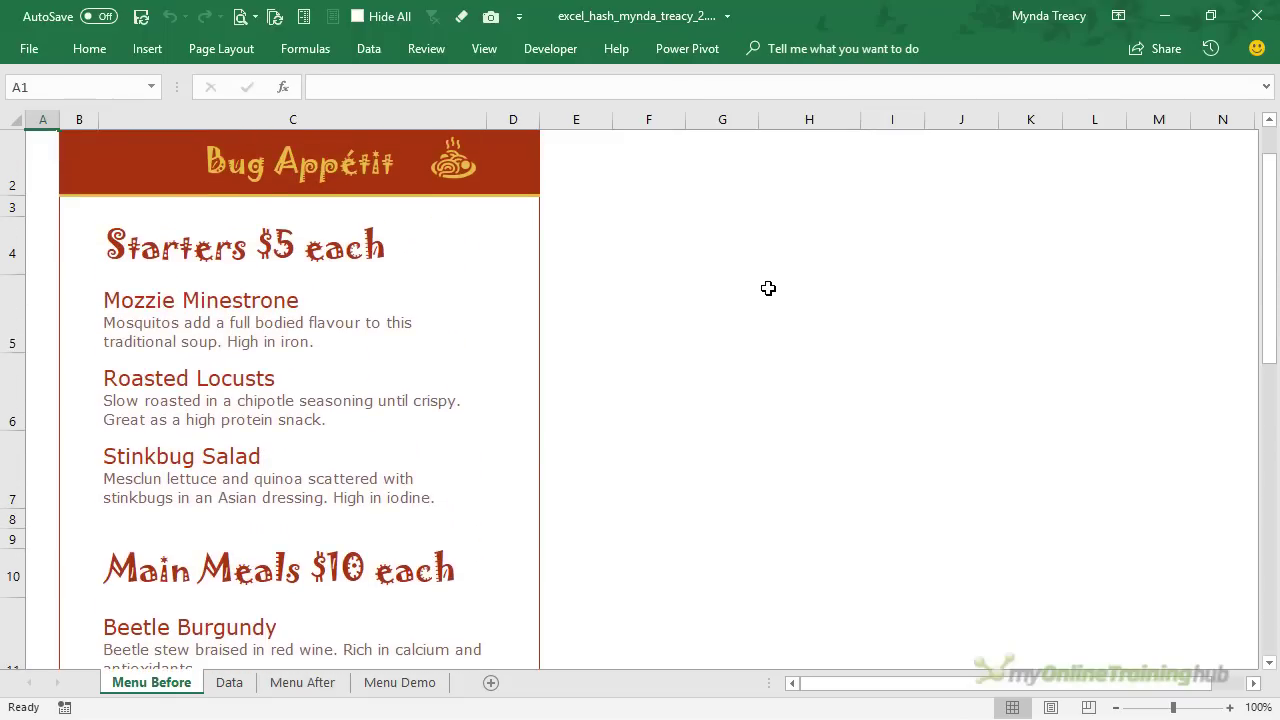
pyautogui.scroll(1, 768, 288)
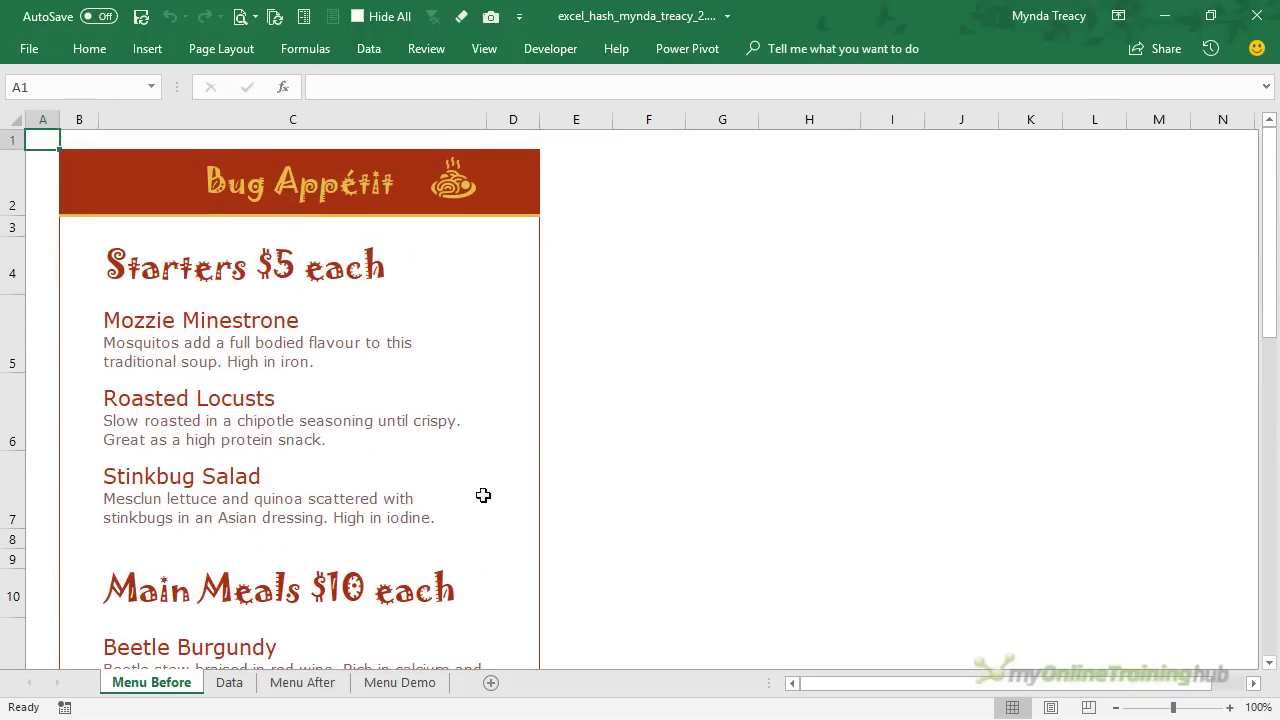
# Step: Inspect the Data sheet's Rating column, and select and look through the Orders table
pyautogui.click(236, 684)
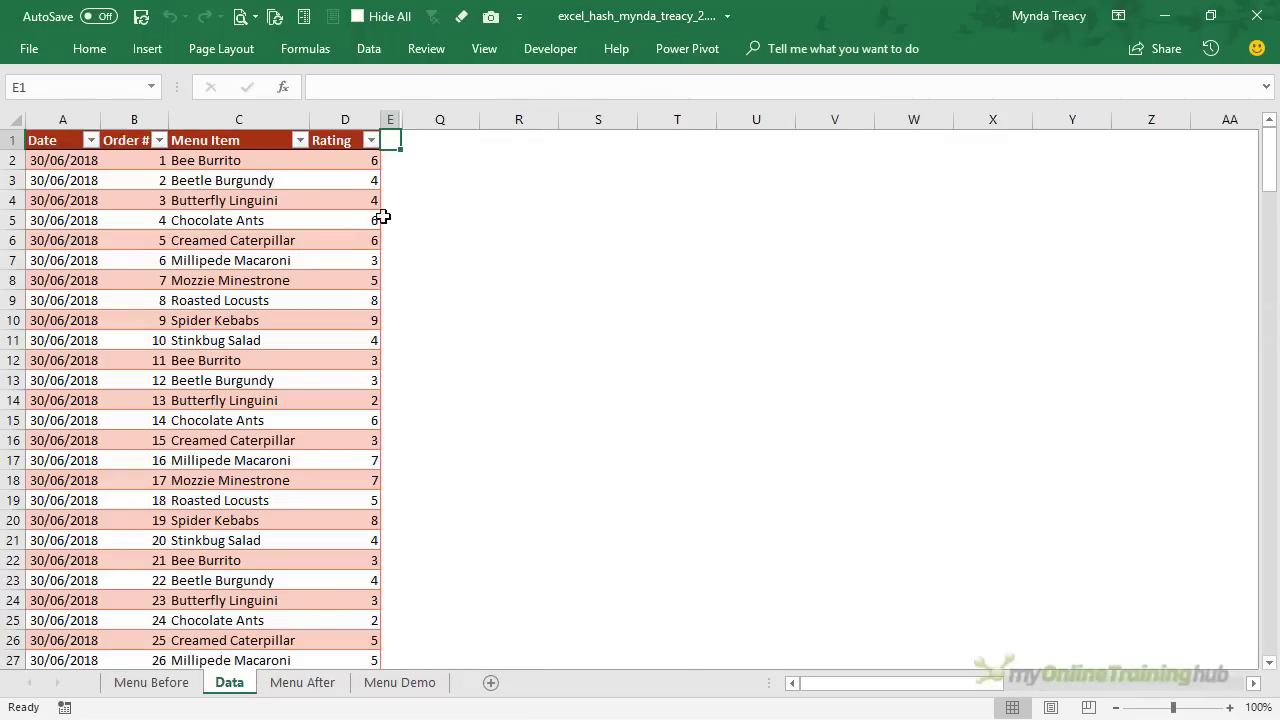
pyautogui.click(359, 132)
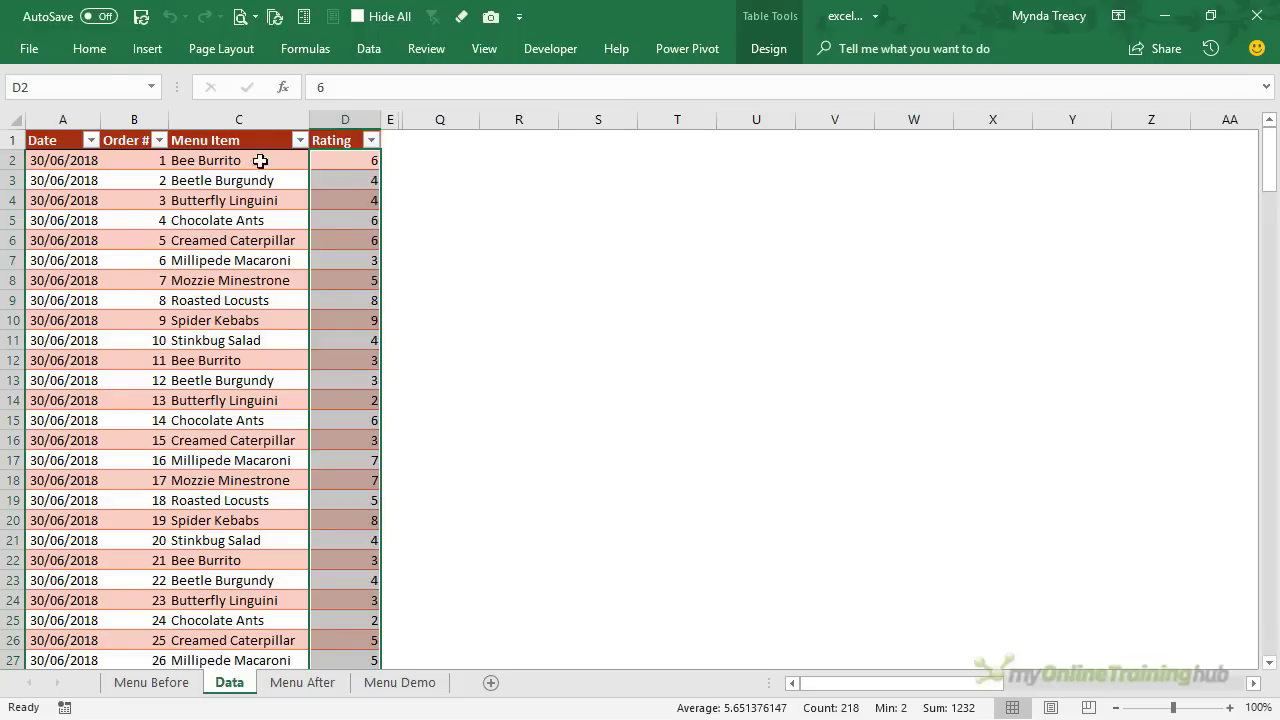
pyautogui.click(150, 88)
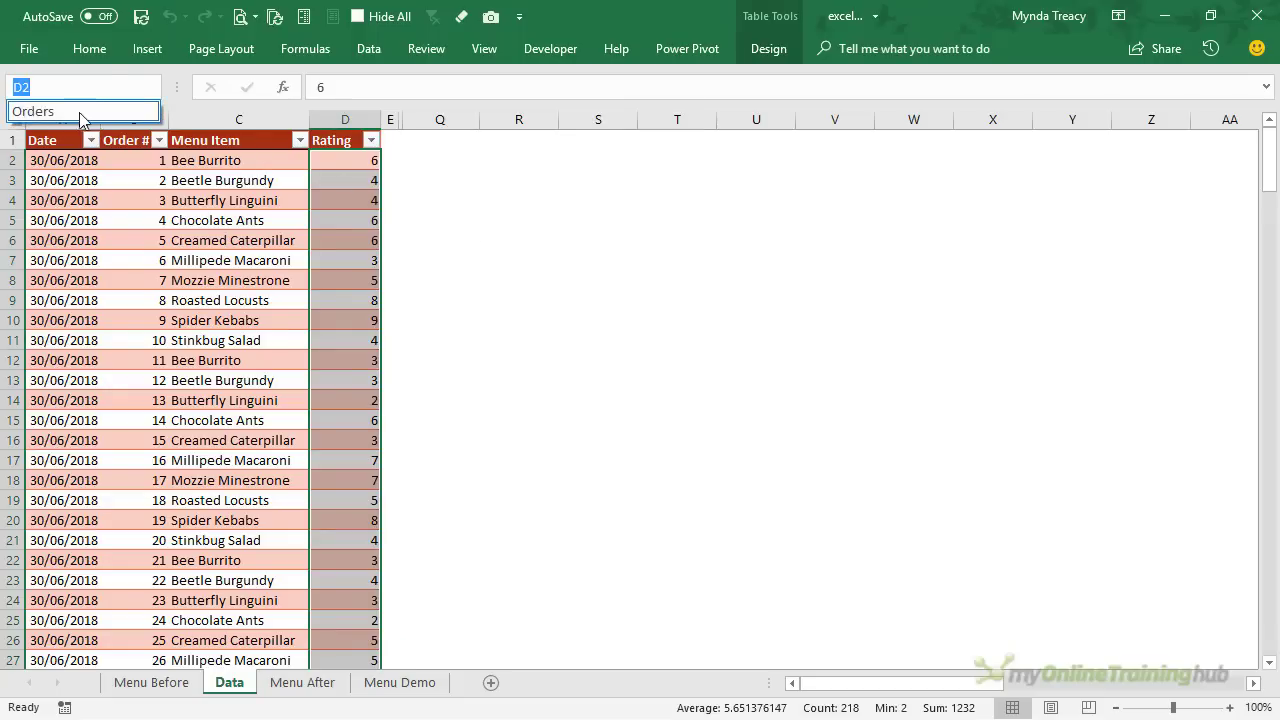
pyautogui.click(117, 110)
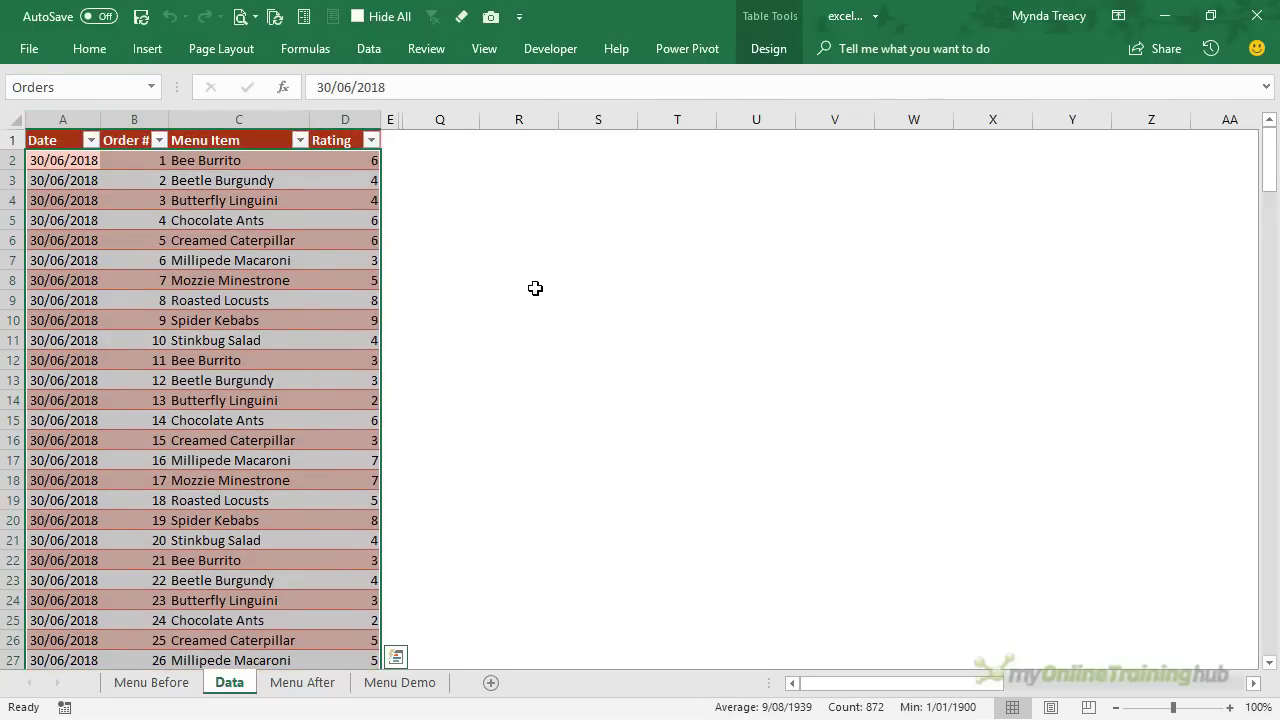
pyautogui.scroll(-9, 535, 288)
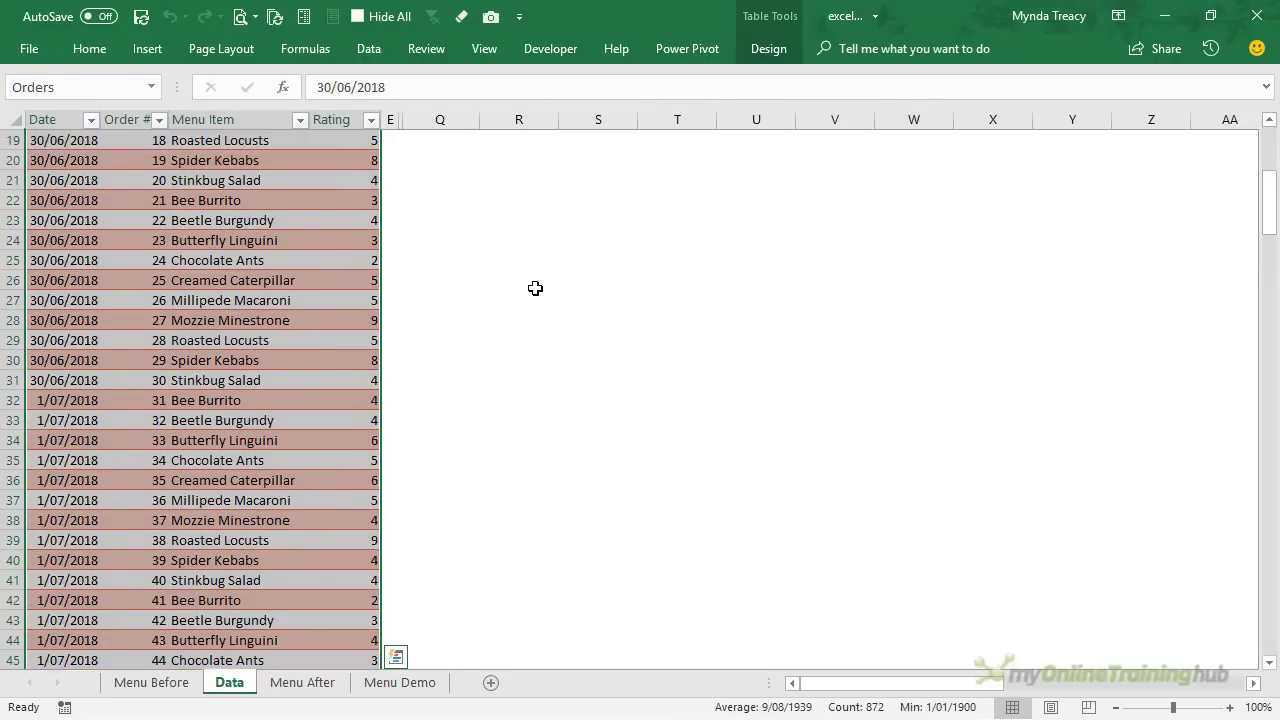
pyautogui.scroll(9, 535, 288)
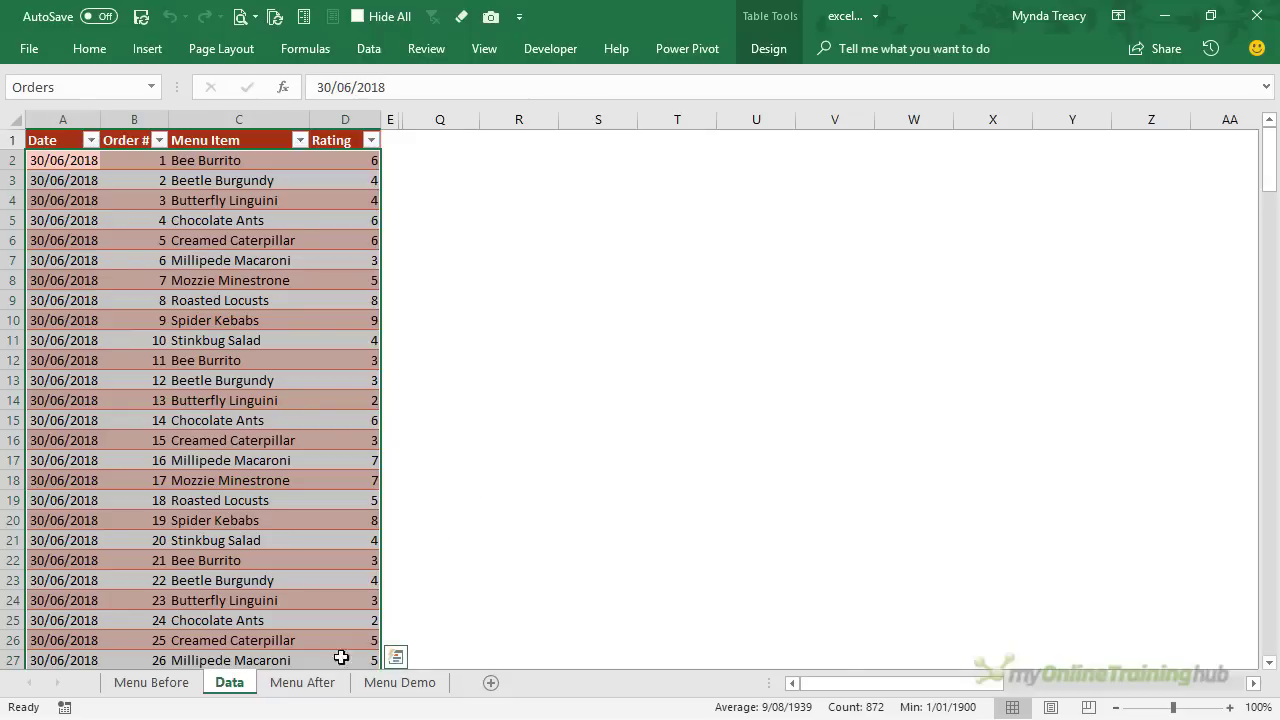
# Step: Examine the Menu After sheet's max ratings, ratings frequency charts and 3D bug models from starters to main meals
pyautogui.click(318, 686)
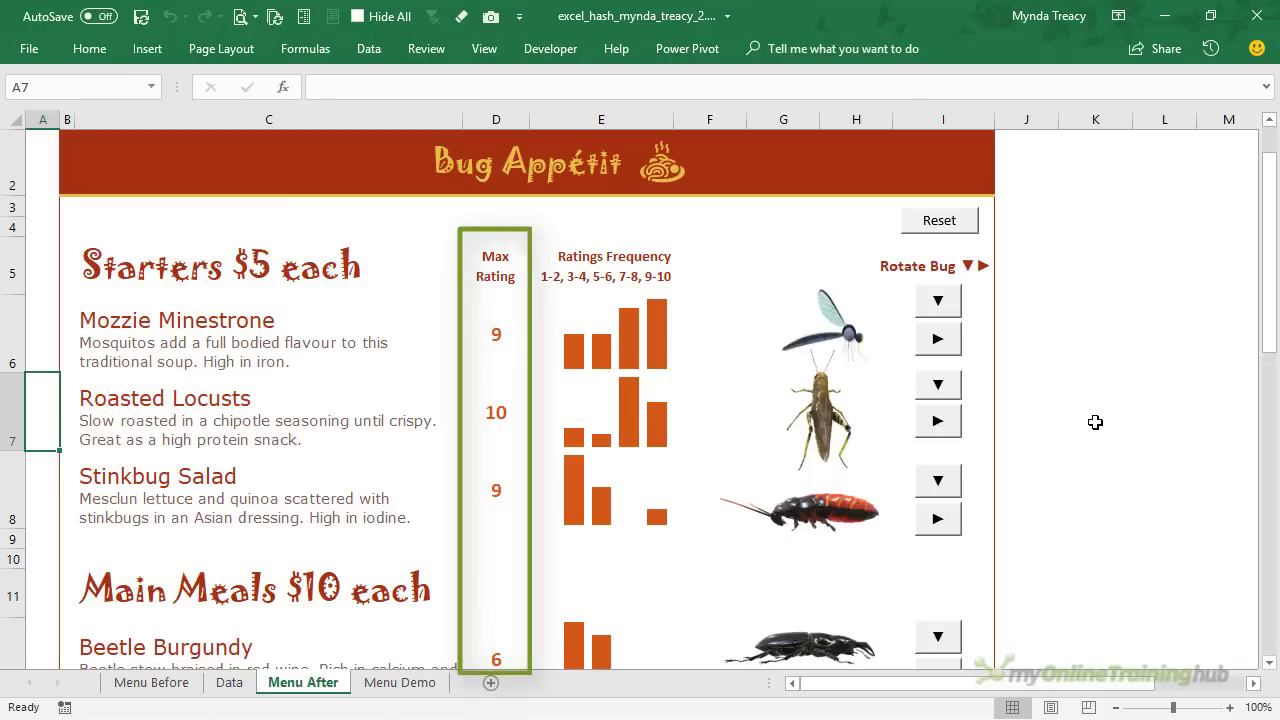
pyautogui.scroll(-1, 1095, 422)
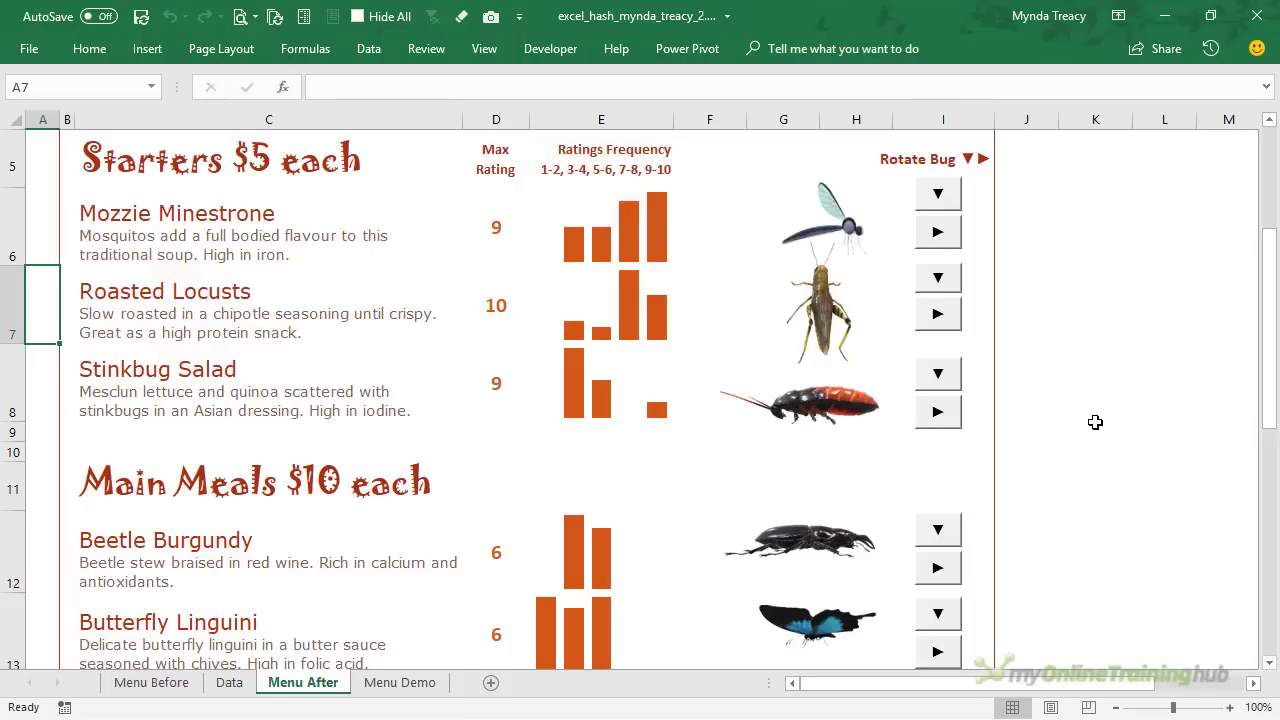
pyautogui.scroll(-1, 1095, 422)
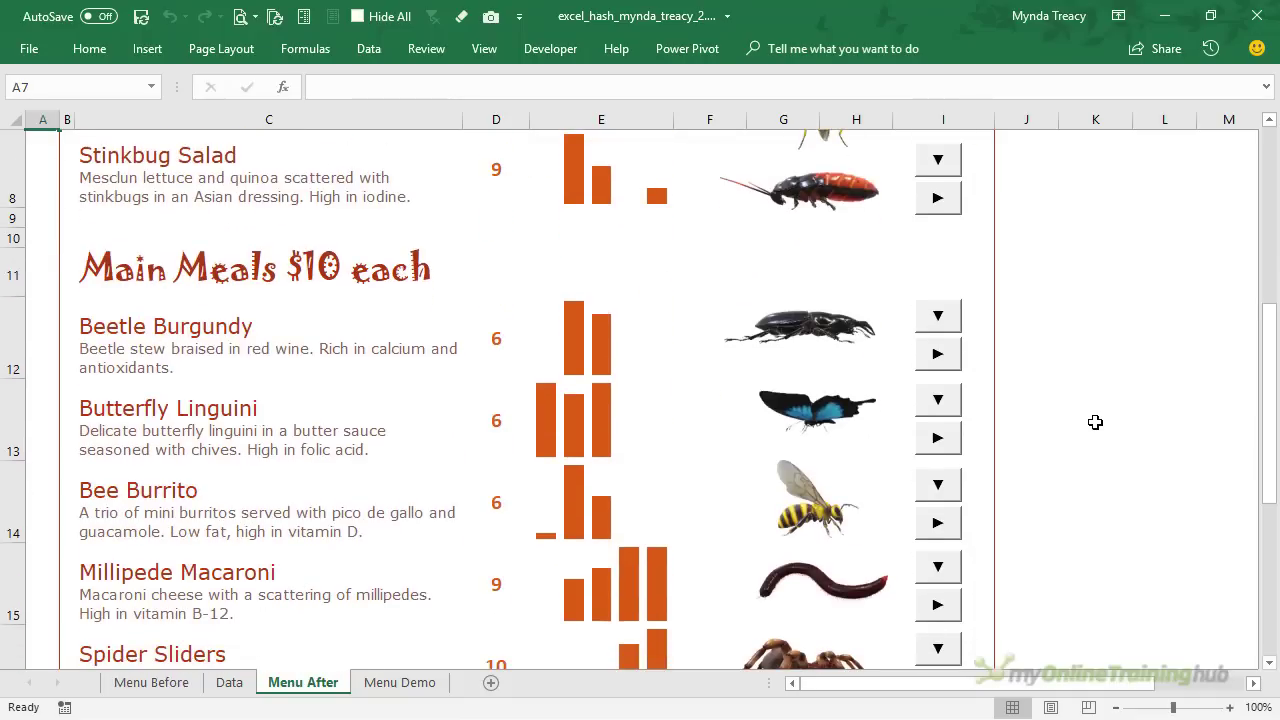
pyautogui.scroll(-2, 1095, 422)
pyautogui.scroll(1, 1095, 422)
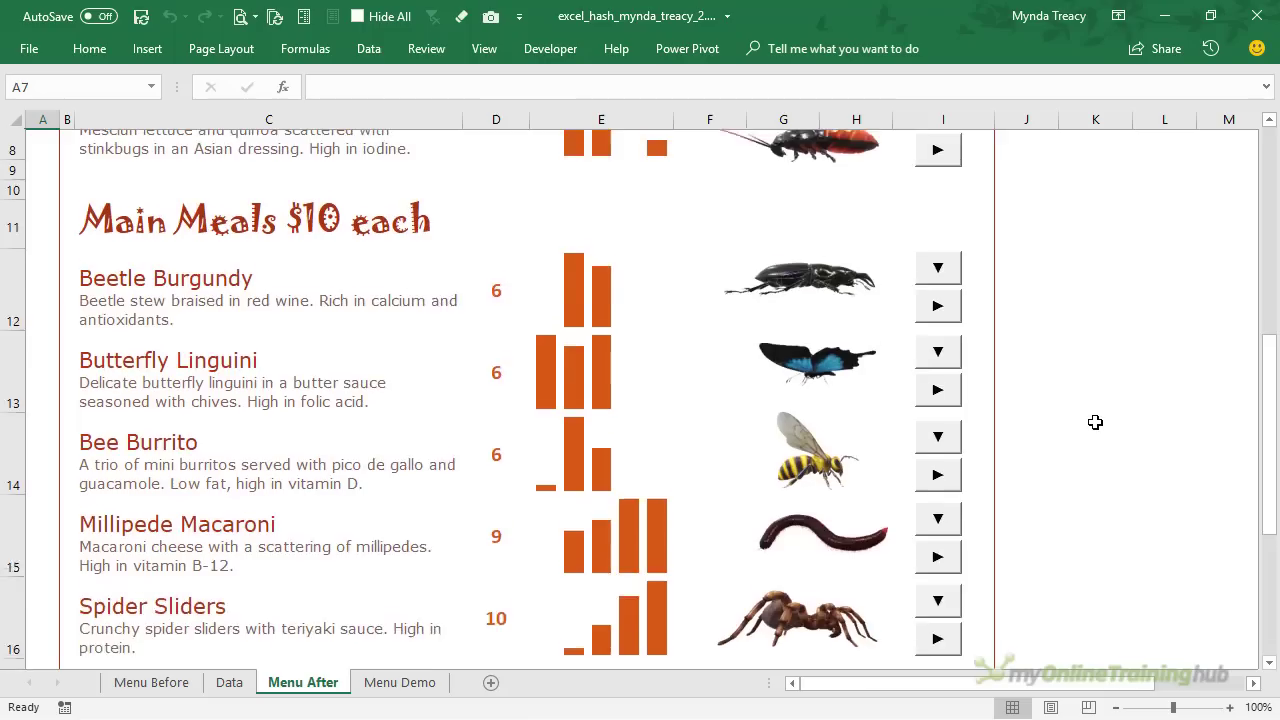
pyautogui.scroll(2, 1095, 422)
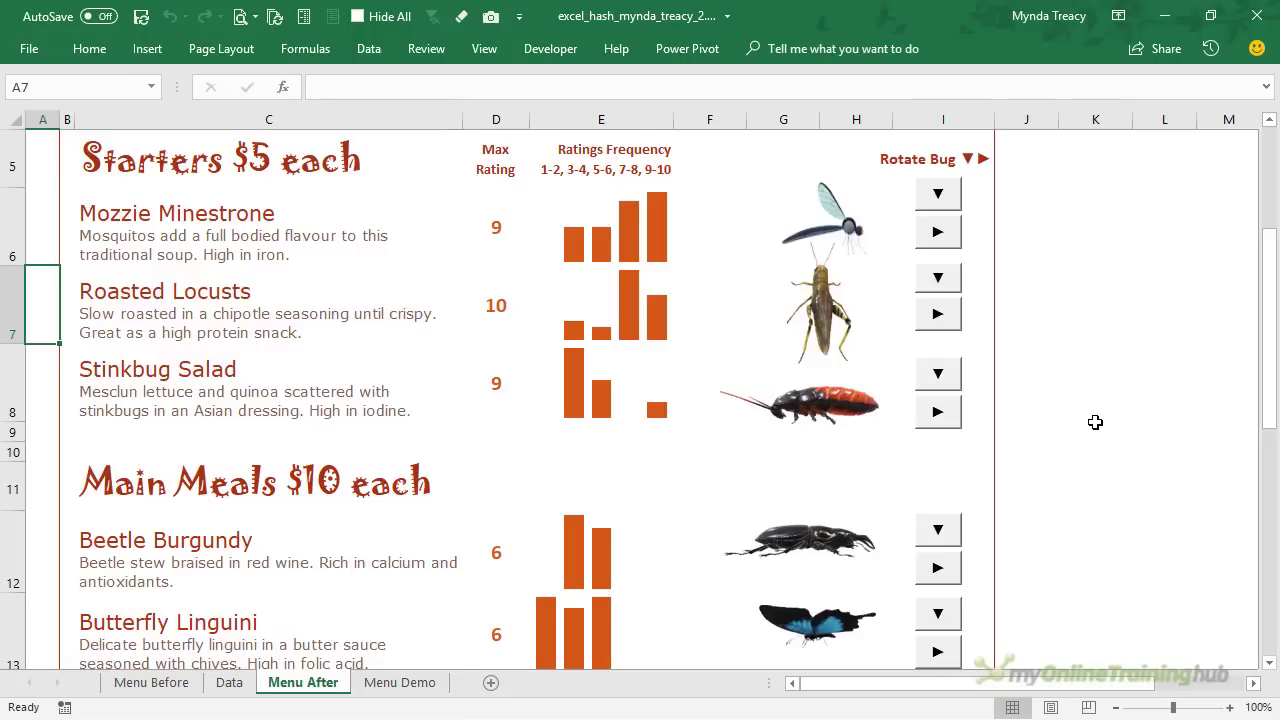
pyautogui.scroll(1, 1095, 422)
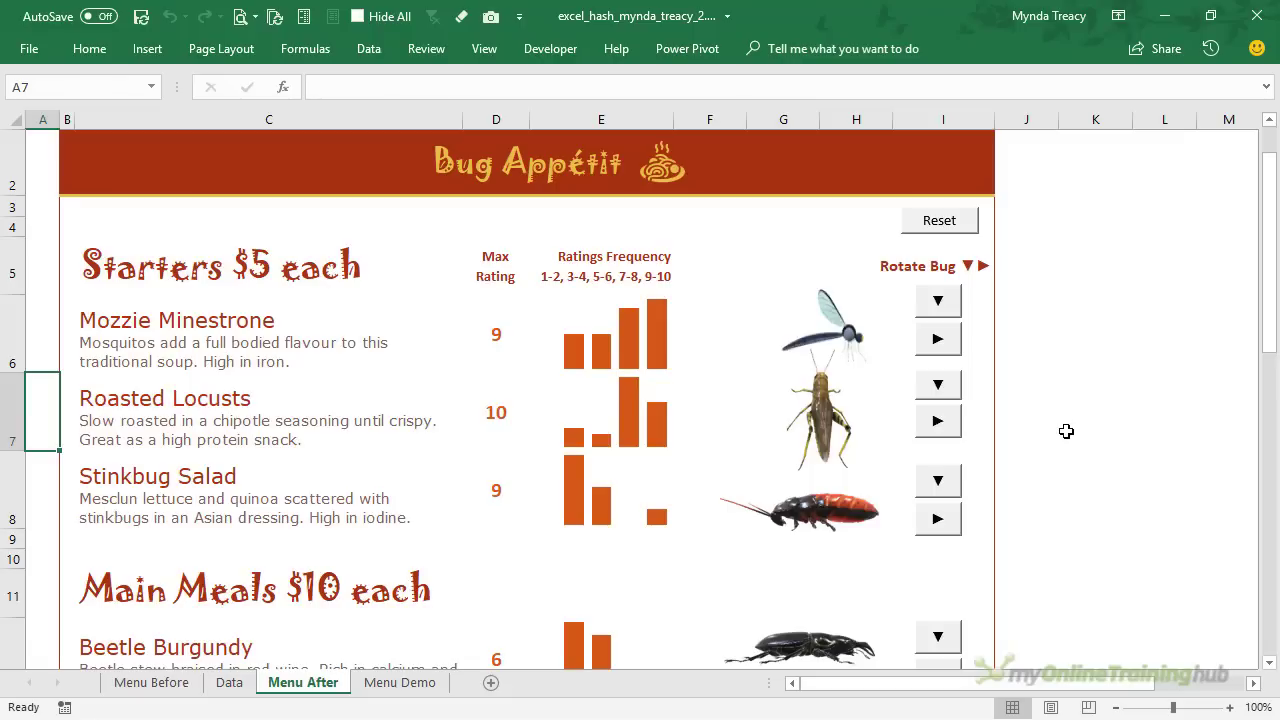
# Step: Rotate the Roasted Locusts bug model on the Menu After sheet, first sideways and then downwards
pyautogui.click(952, 434)
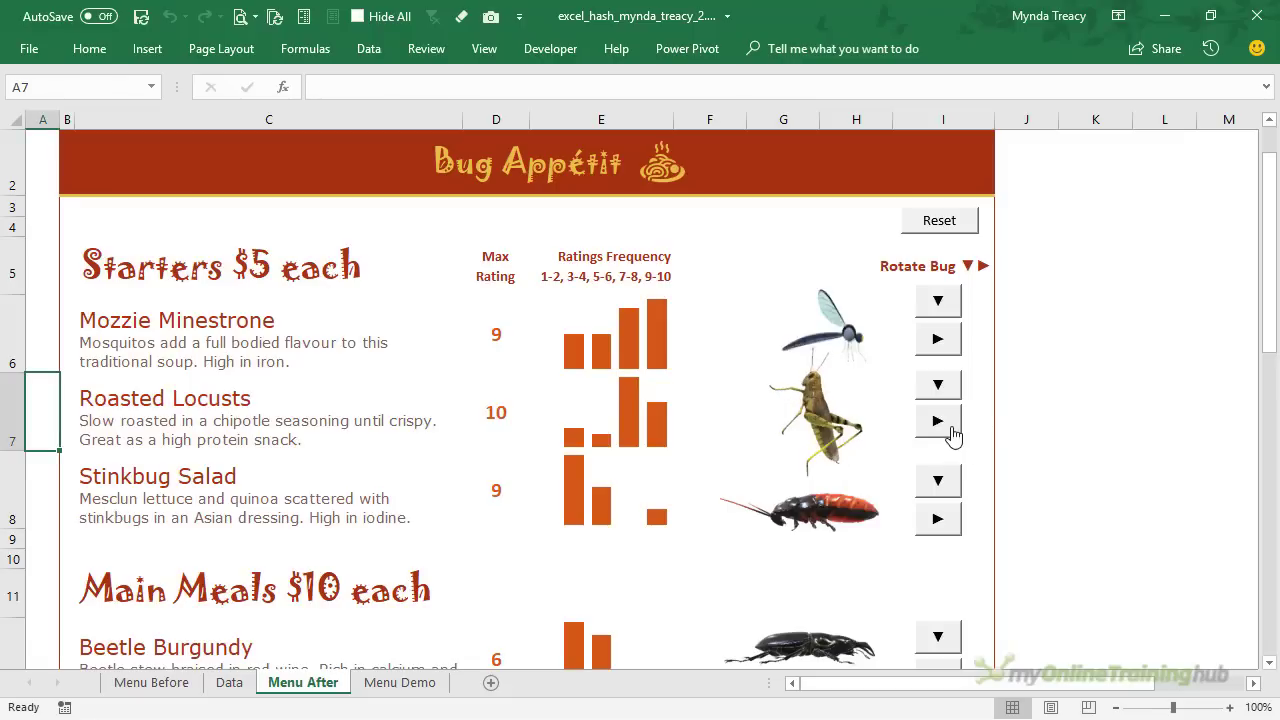
pyautogui.click(952, 433)
pyautogui.click(952, 433)
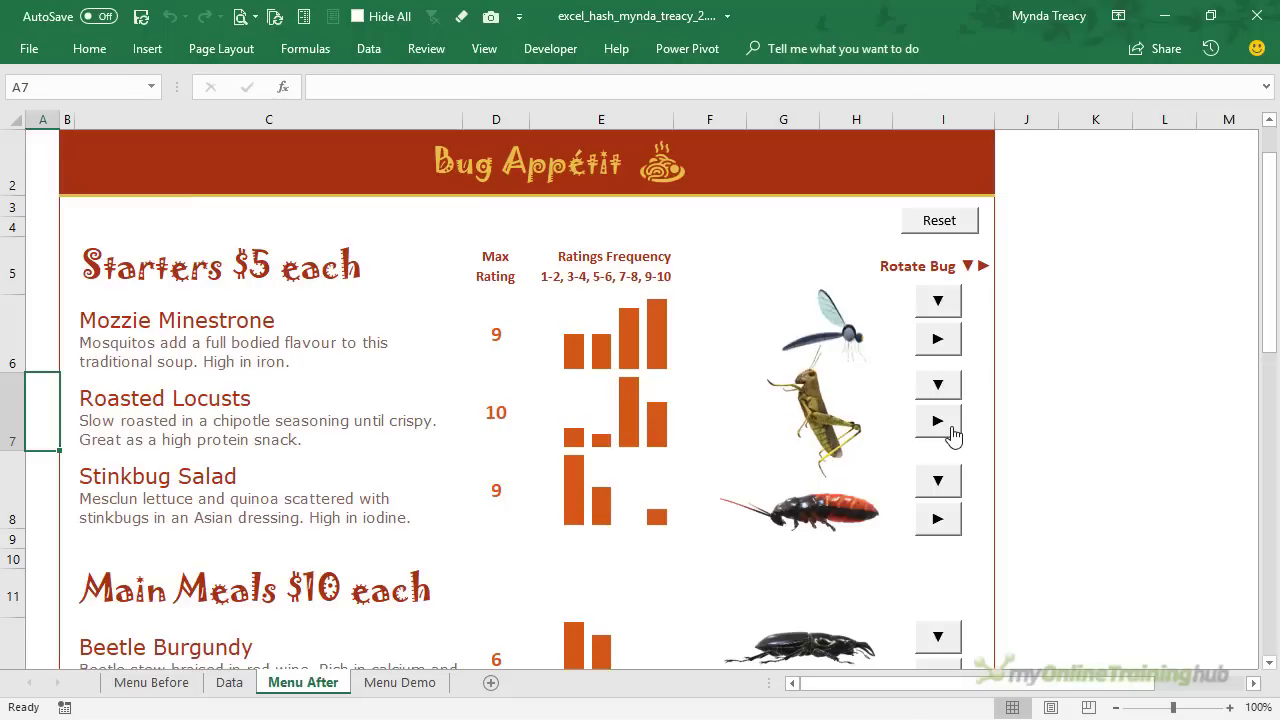
pyautogui.click(936, 393)
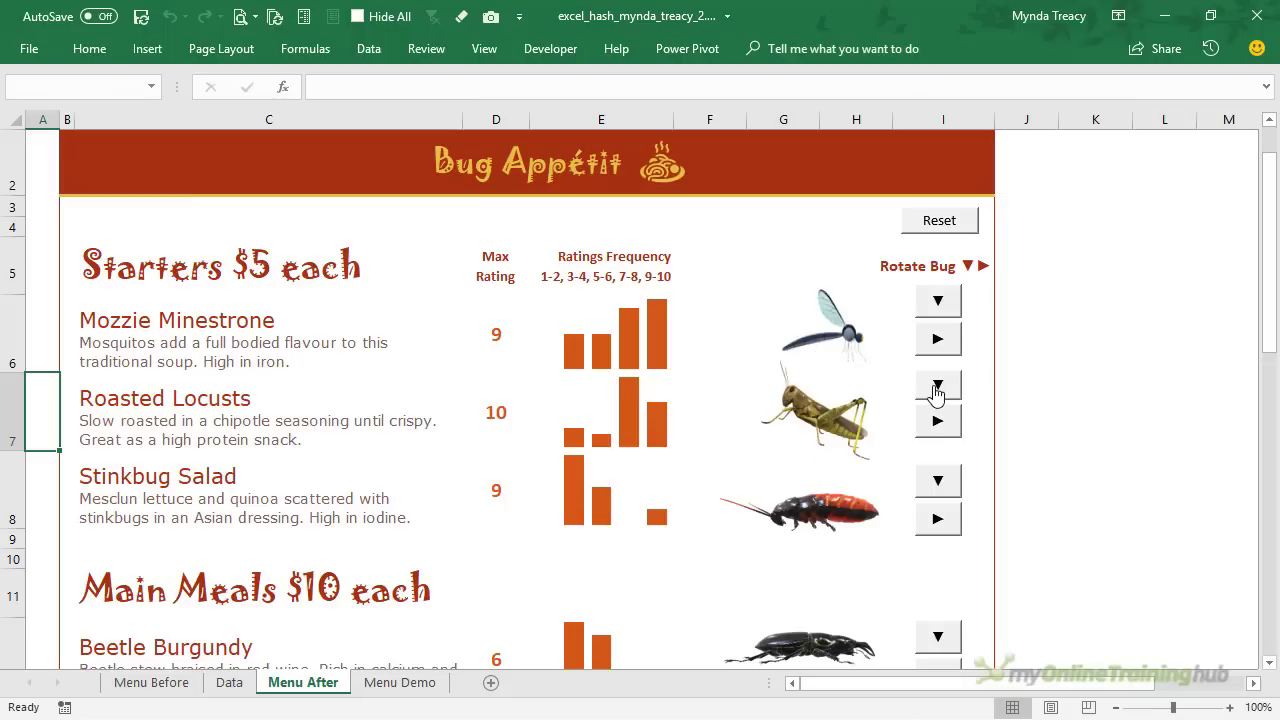
pyautogui.click(936, 393)
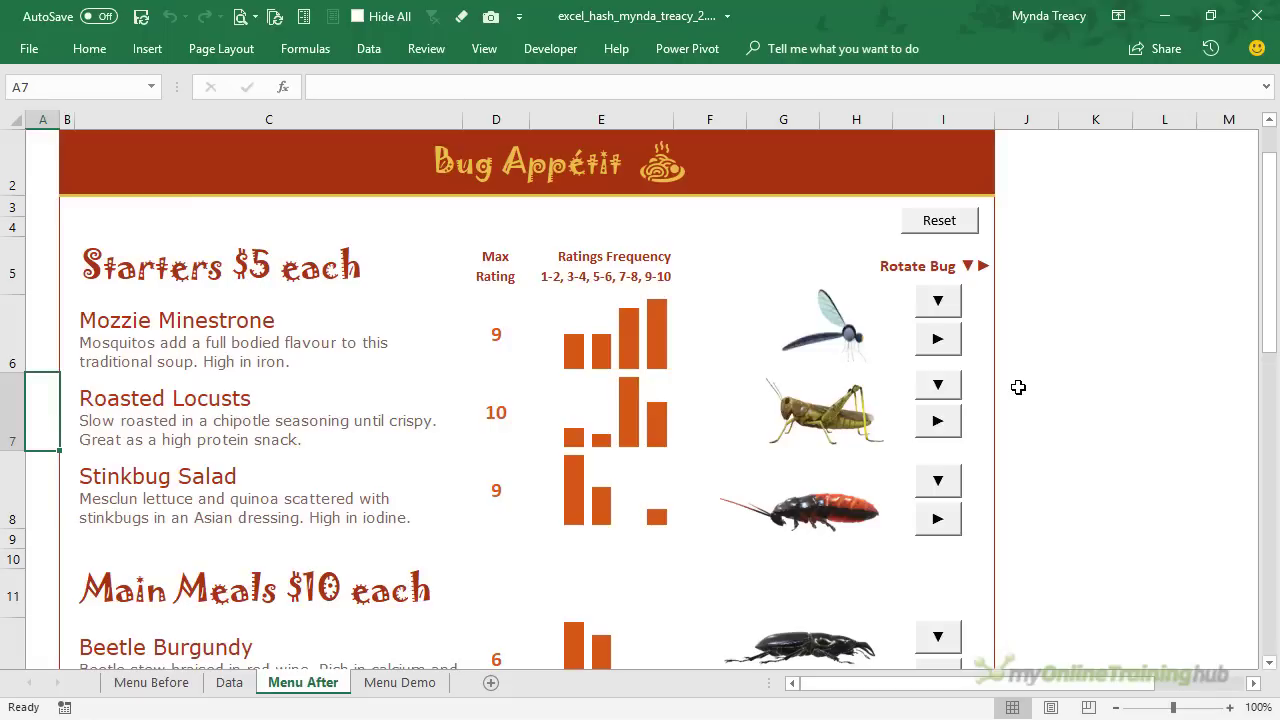
# Step: Unhide columns F to P beside the orders table on the Data sheet and widen the narrow column H
pyautogui.click(226, 688)
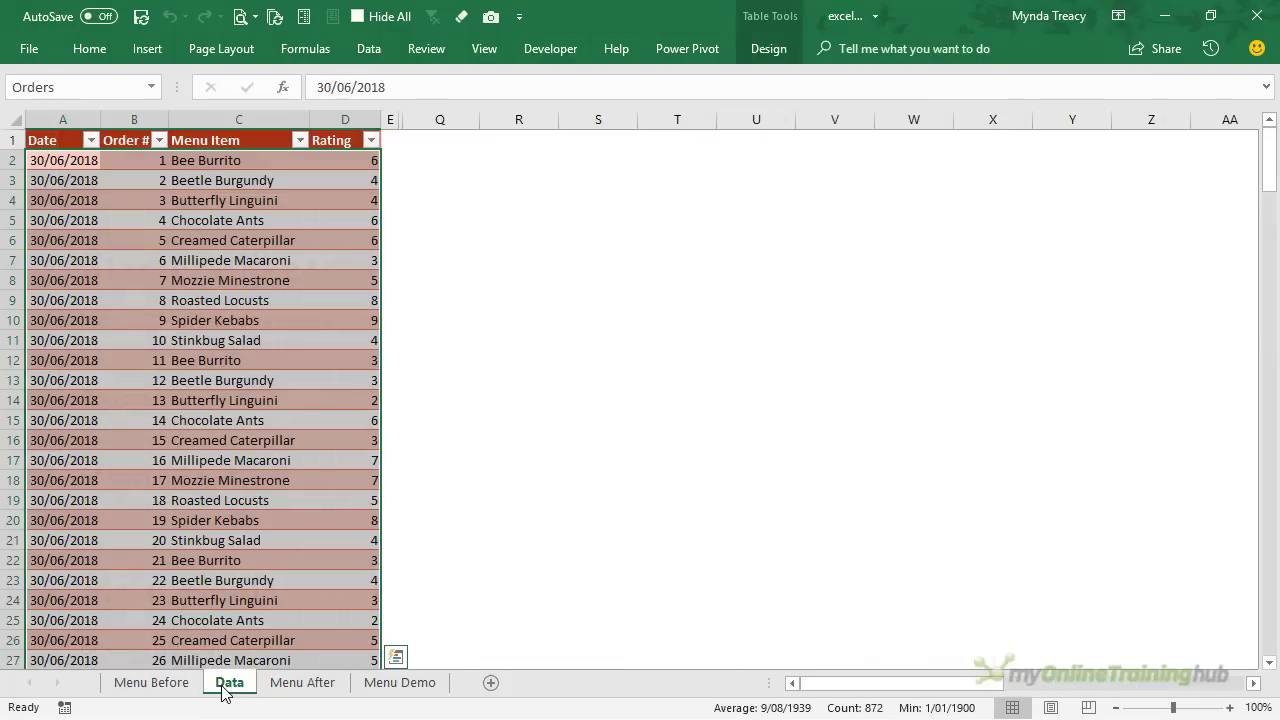
pyautogui.moveTo(391, 120)
pyautogui.mouseDown()
pyautogui.moveTo(420, 122)
pyautogui.moveTo(408, 118)
pyautogui.mouseUp()
pyautogui.doubleClick(399, 120)
pyautogui.click(748, 380)
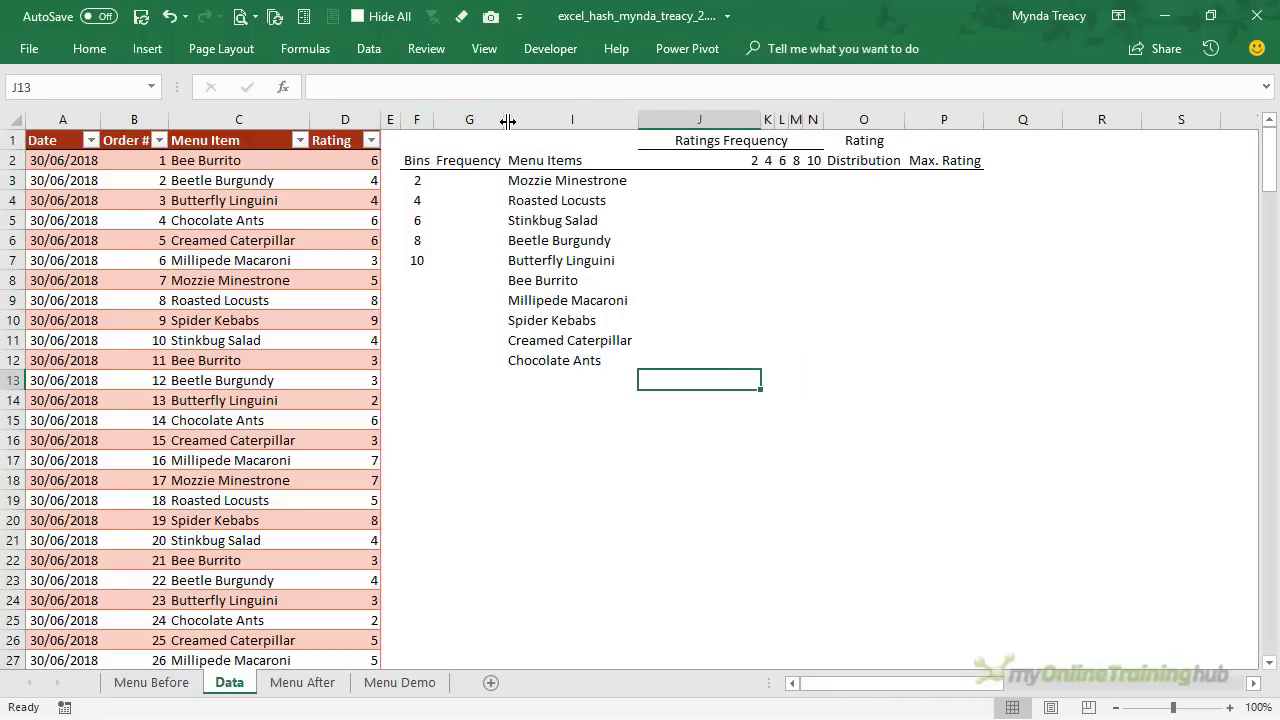
pyautogui.moveTo(507, 120); pyautogui.dragTo(519, 120)
# Step: Make the Ratings Frequency columns J to N equally wide
pyautogui.moveTo(690, 177); pyautogui.dragTo(817, 351)
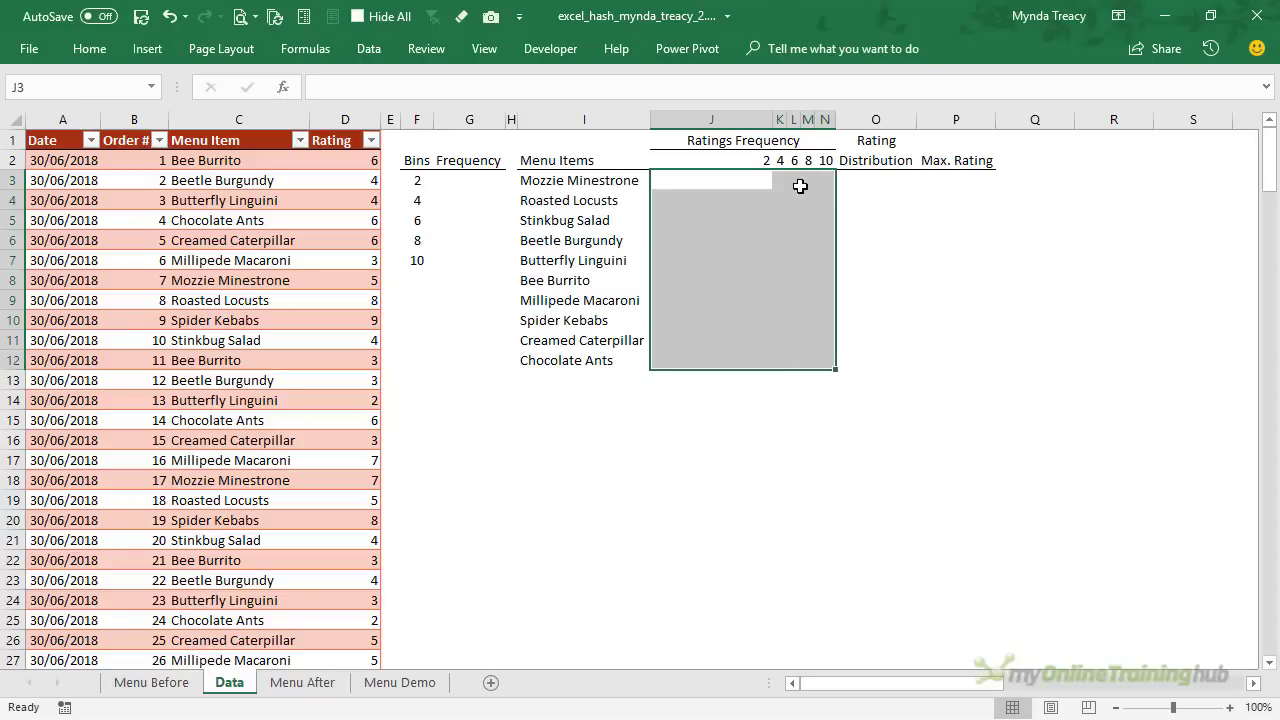
pyautogui.moveTo(767, 121); pyautogui.dragTo(857, 125)
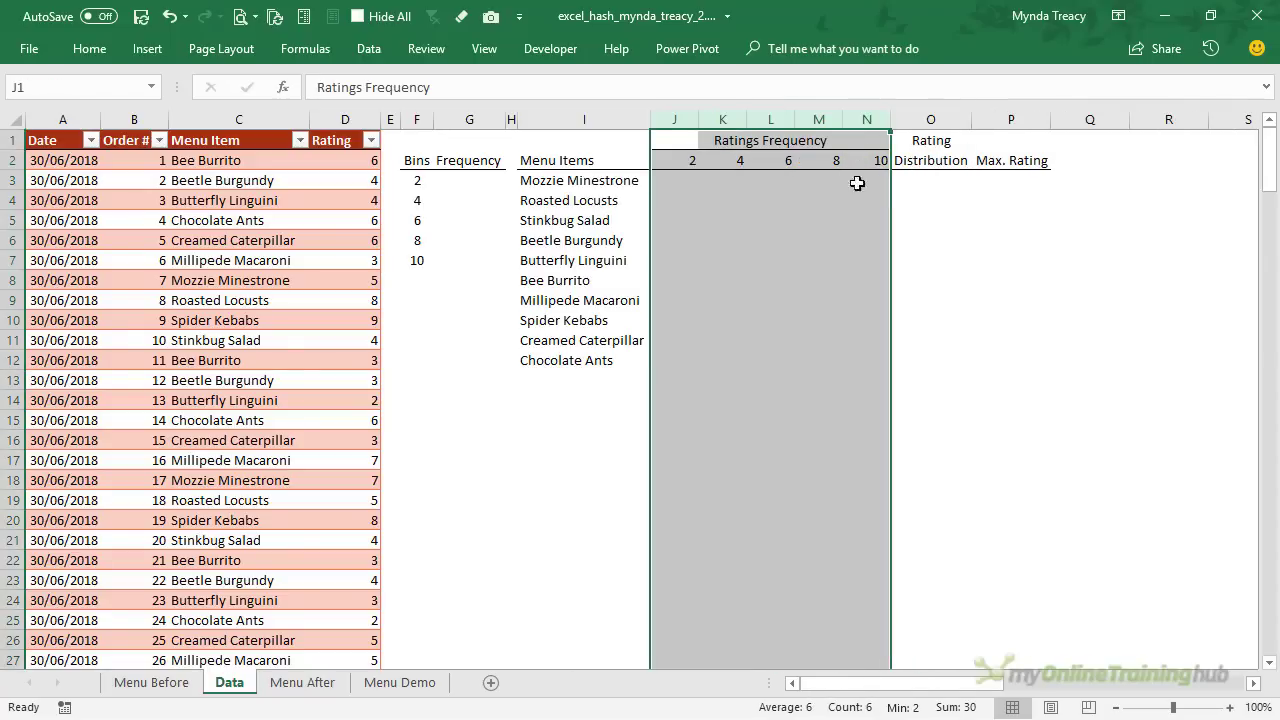
pyautogui.click(763, 277)
# Step: Examine the Ratings Frequency grid, the Max. Rating cells, the menu item list, and the Frequency and Bins ranges
pyautogui.moveTo(663, 177); pyautogui.dragTo(861, 365)
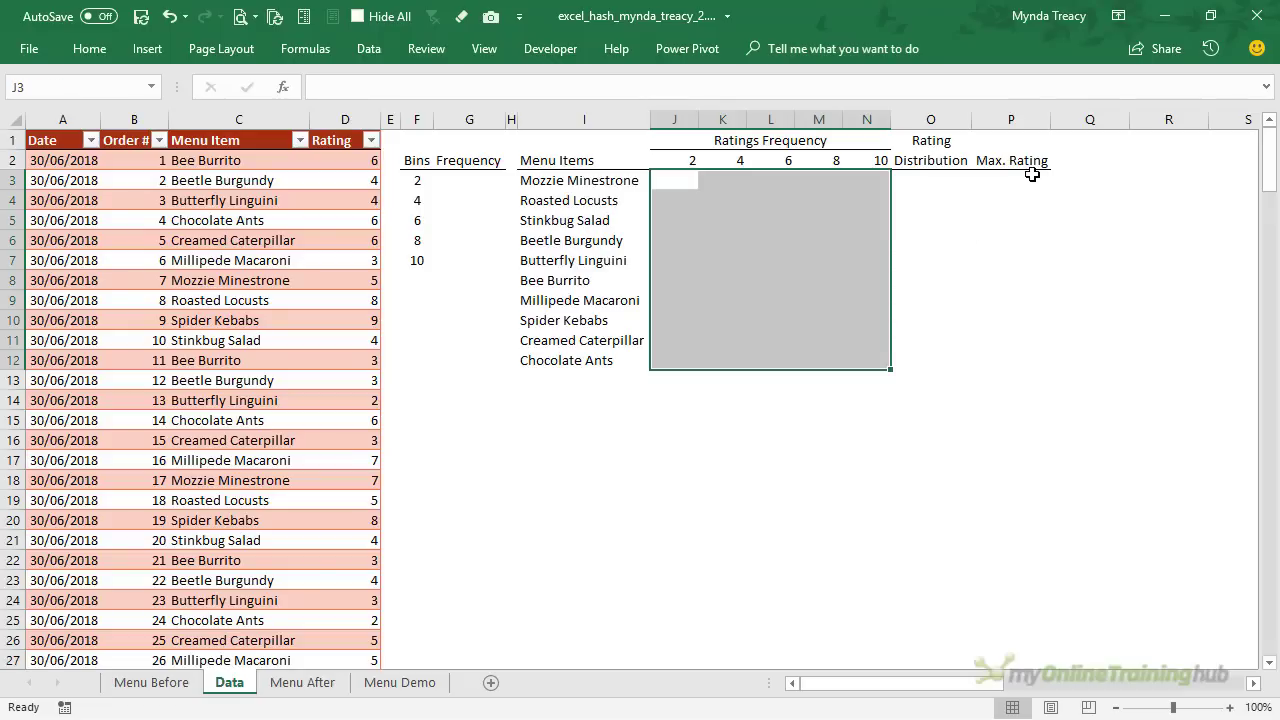
pyautogui.moveTo(1030, 178); pyautogui.dragTo(1020, 363)
pyautogui.moveTo(600, 178); pyautogui.dragTo(568, 357)
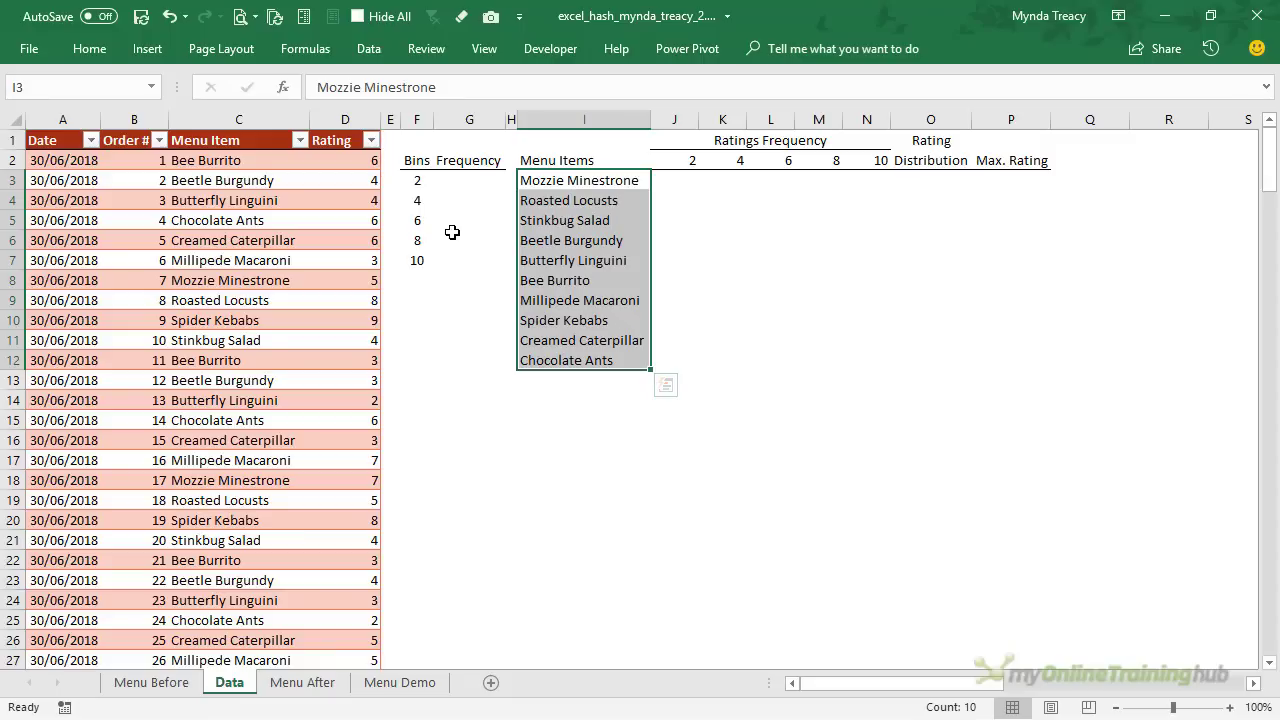
pyautogui.moveTo(466, 186); pyautogui.dragTo(472, 257)
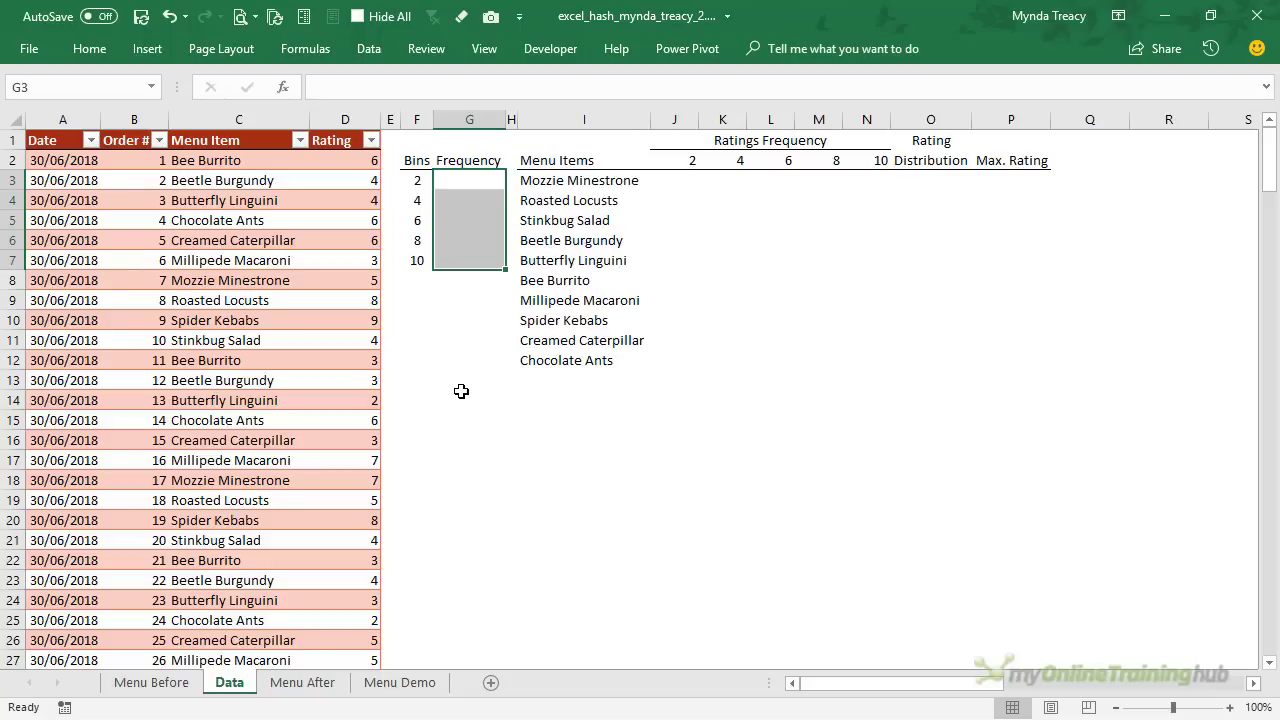
pyautogui.moveTo(418, 180); pyautogui.dragTo(418, 258)
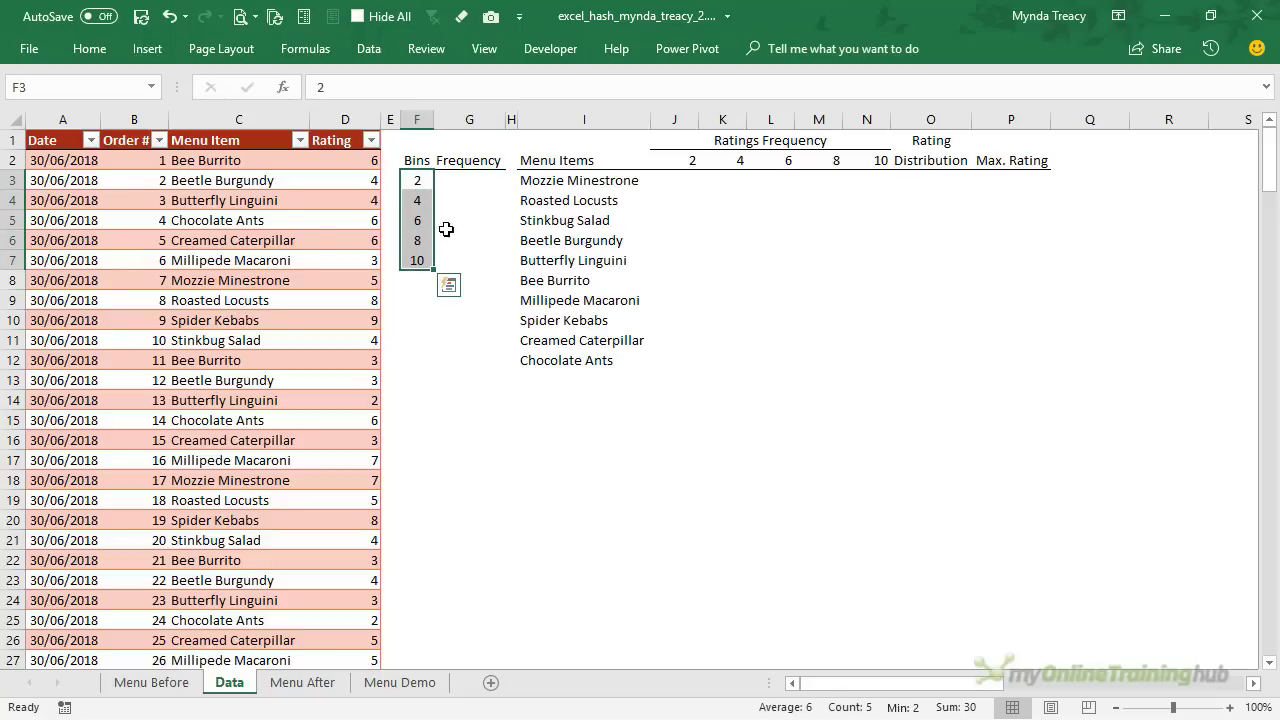
pyautogui.click(417, 178)
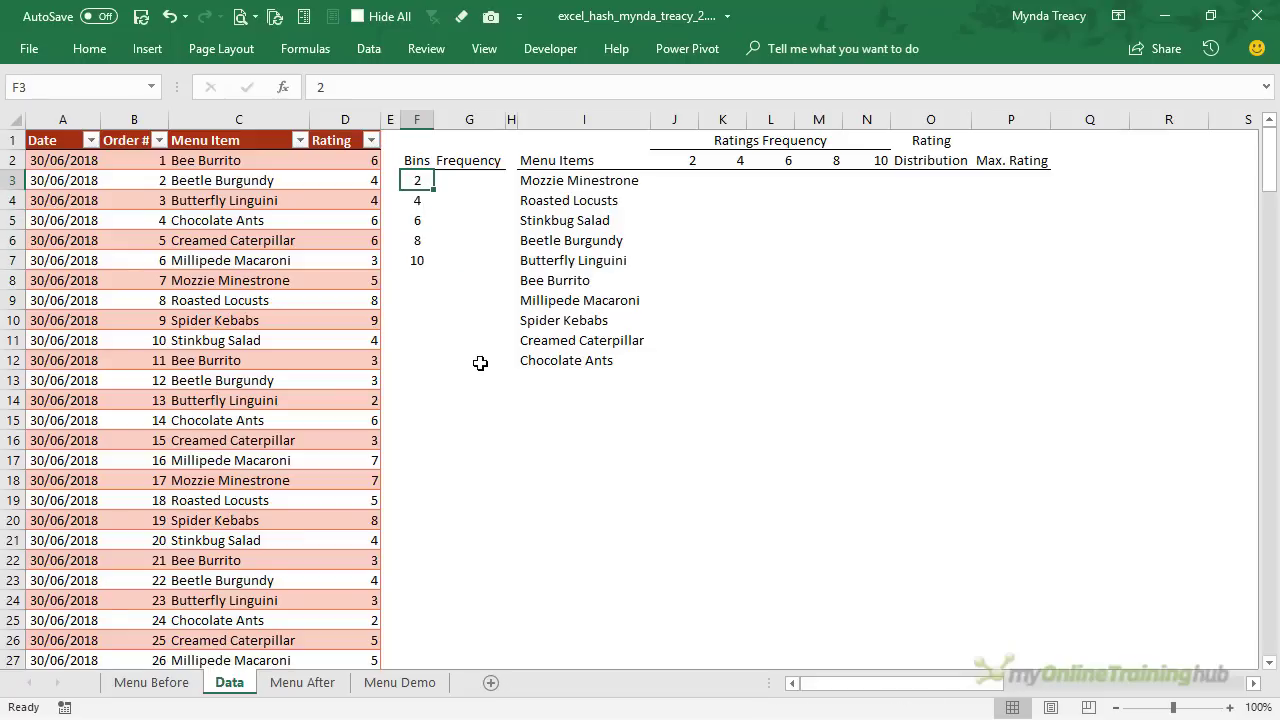
pyautogui.click(418, 198)
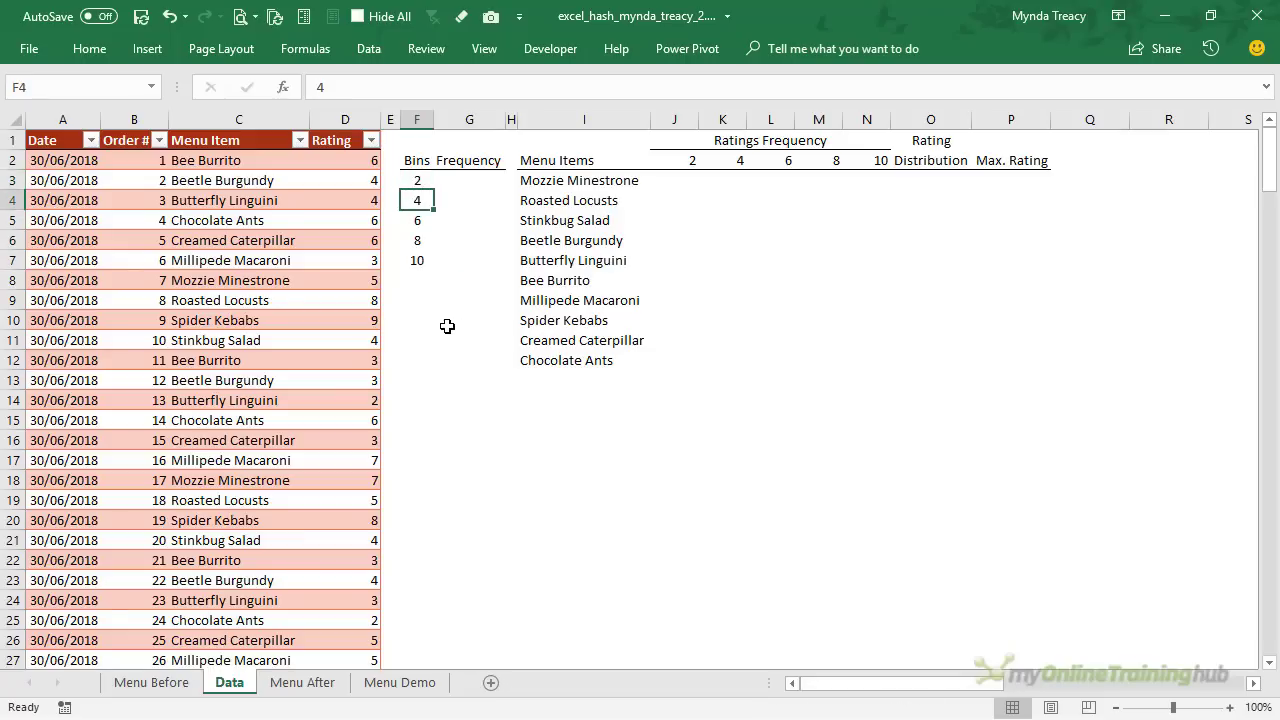
# Step: Start a FREQUENCY formula across G3:G7 with the Rating column of the Orders table as its data array
pyautogui.click(465, 179)
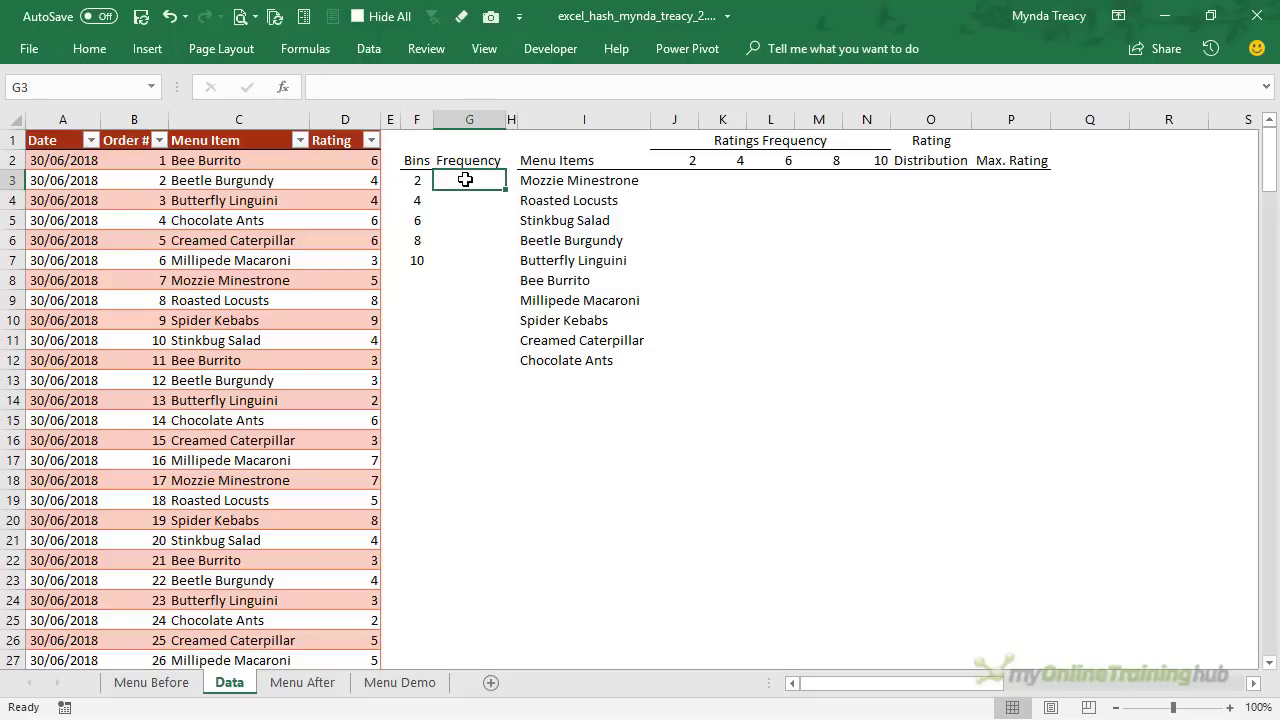
pyautogui.moveTo(465, 179); pyautogui.dragTo(467, 260)
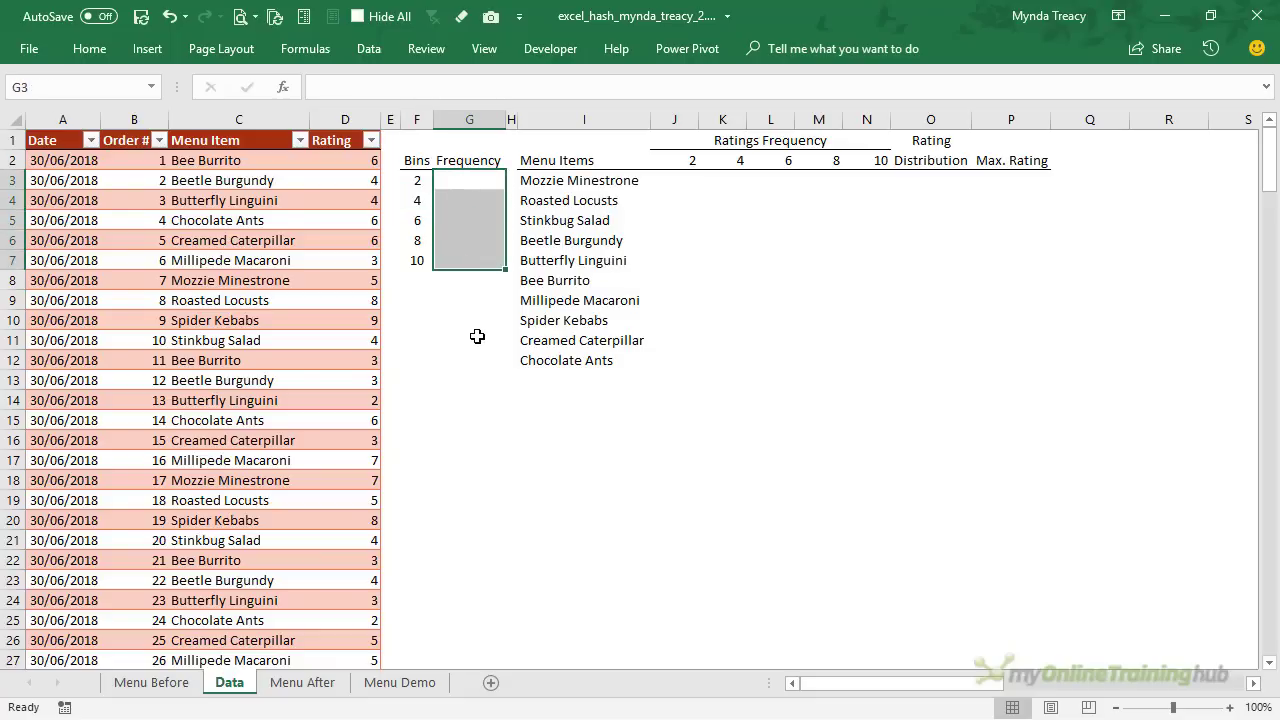
pyautogui.write('=f')
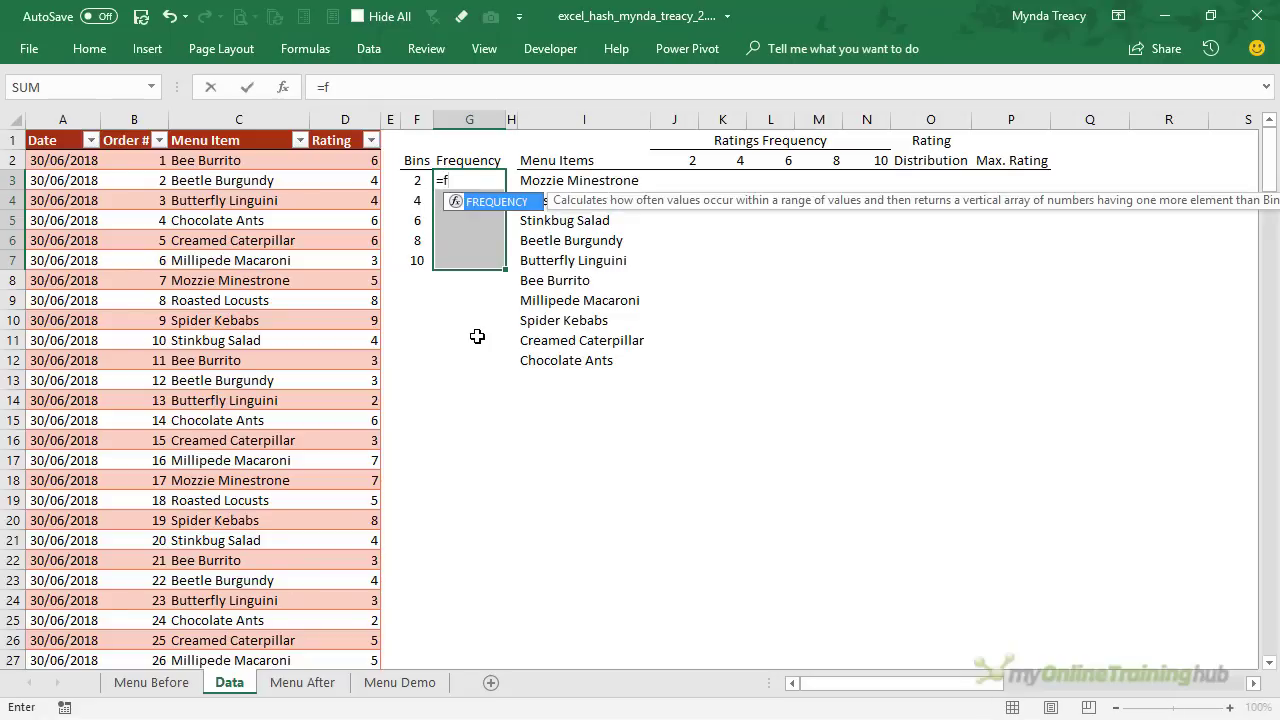
pyautogui.press('Tab')
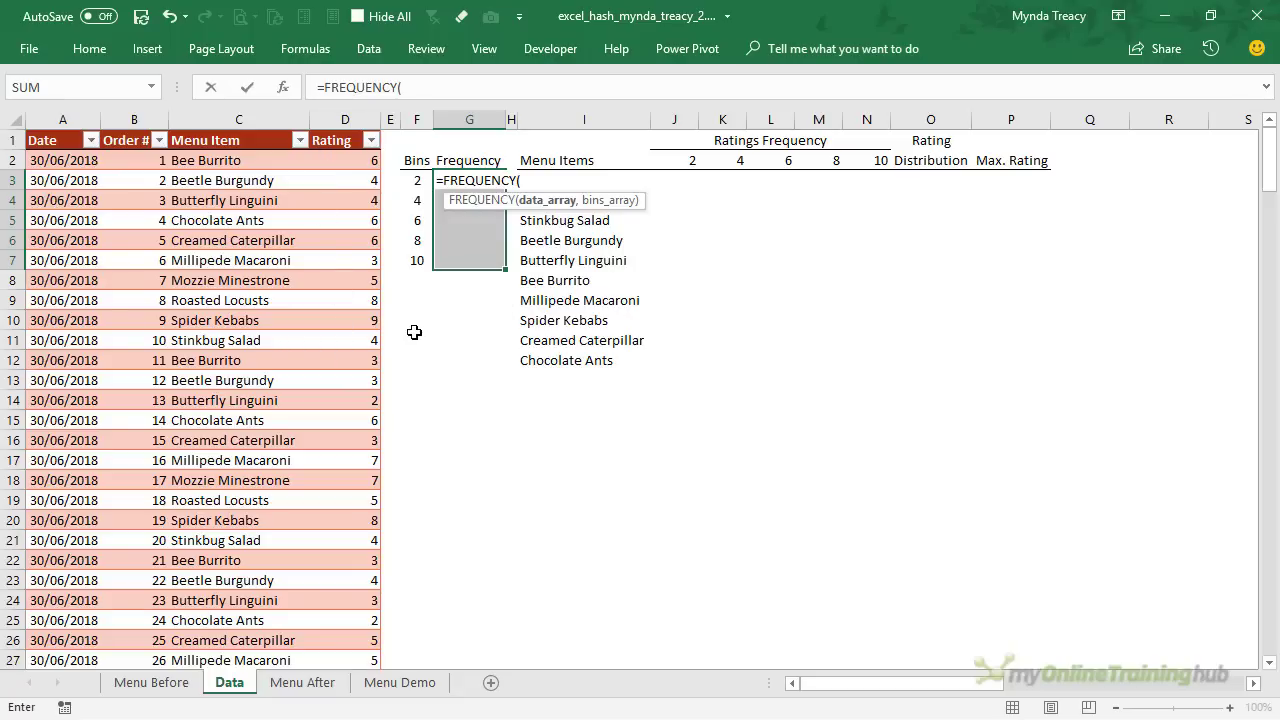
pyautogui.write('ord')
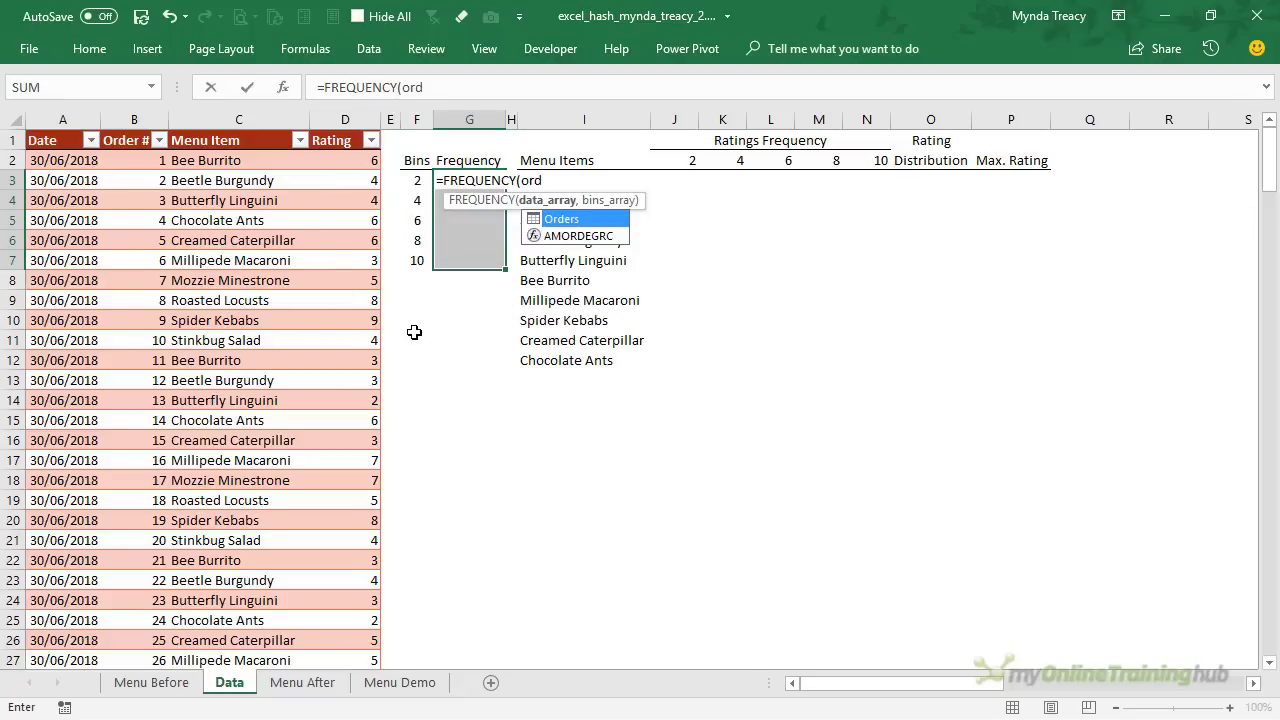
pyautogui.press('Tab')
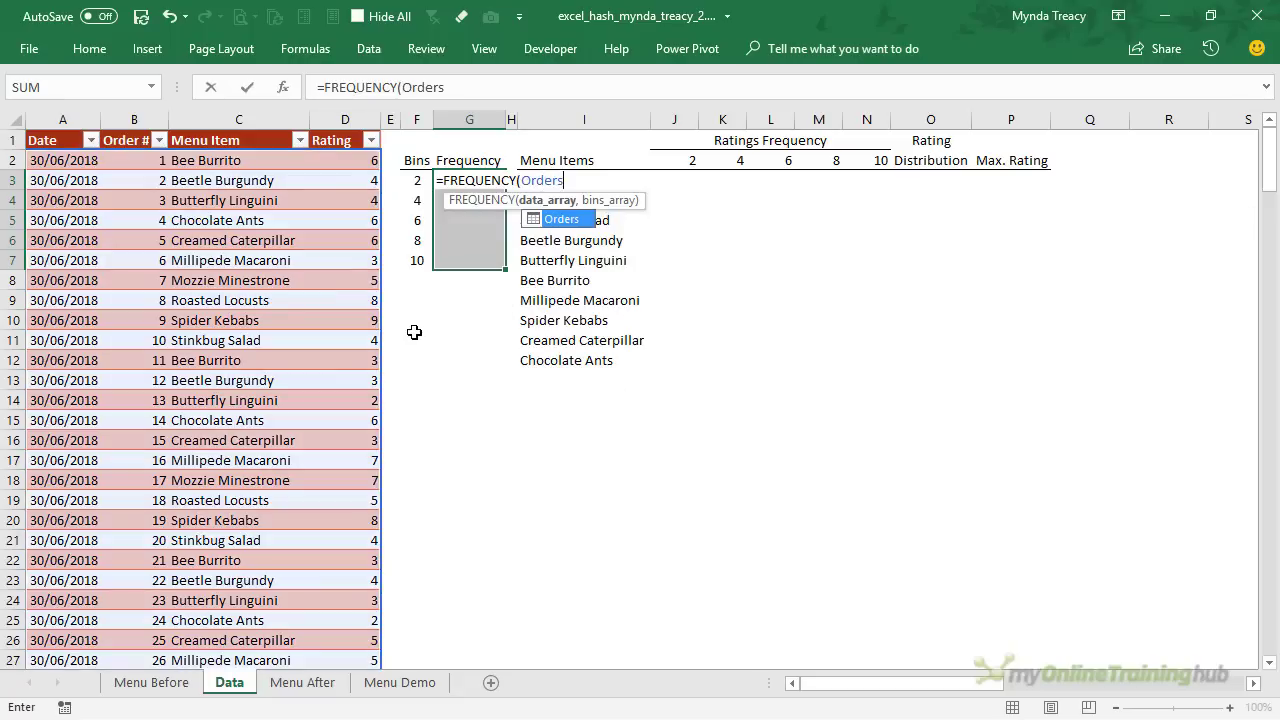
pyautogui.write('[')
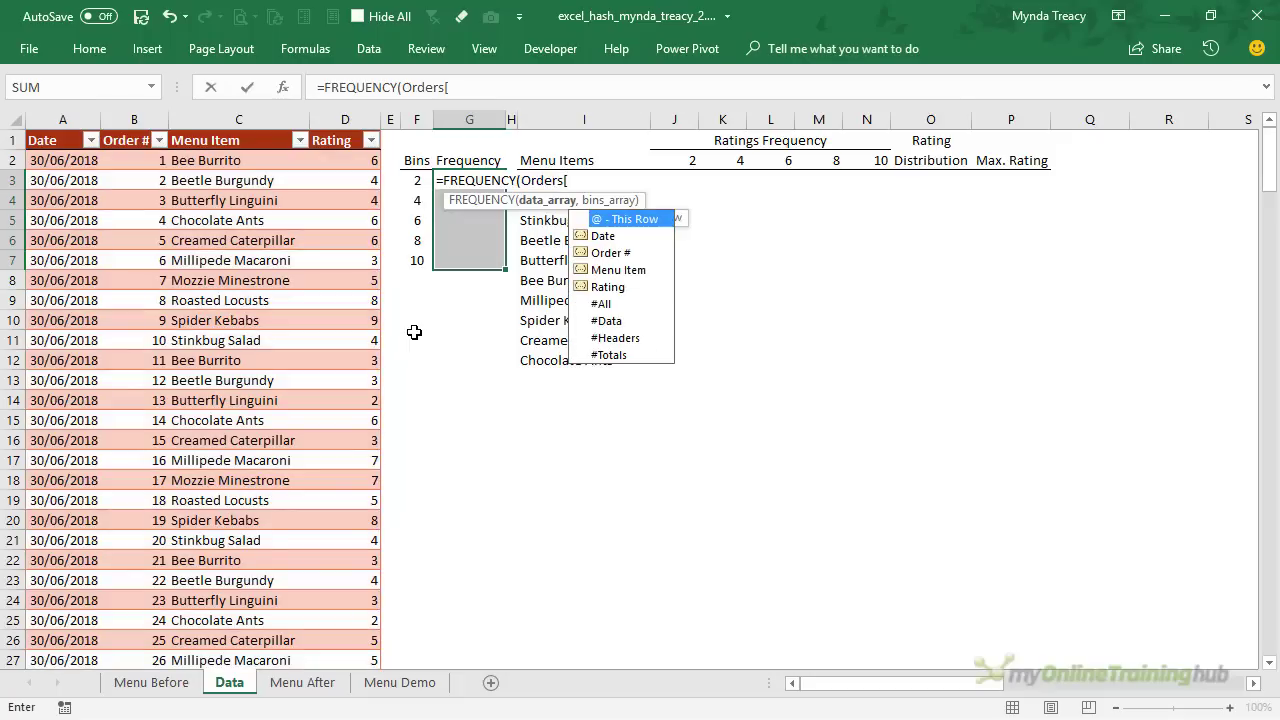
pyautogui.press('Down')
pyautogui.press('Down')
pyautogui.press('Down')
pyautogui.press('Down')
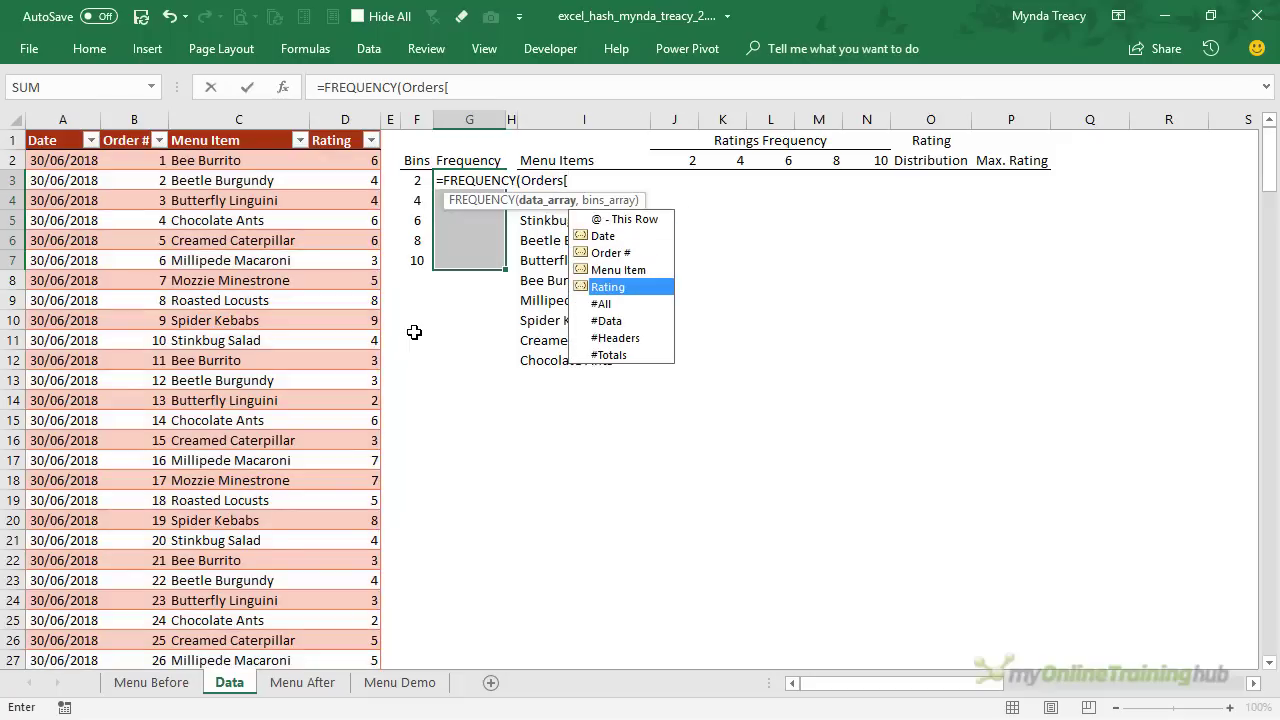
pyautogui.press('Tab')
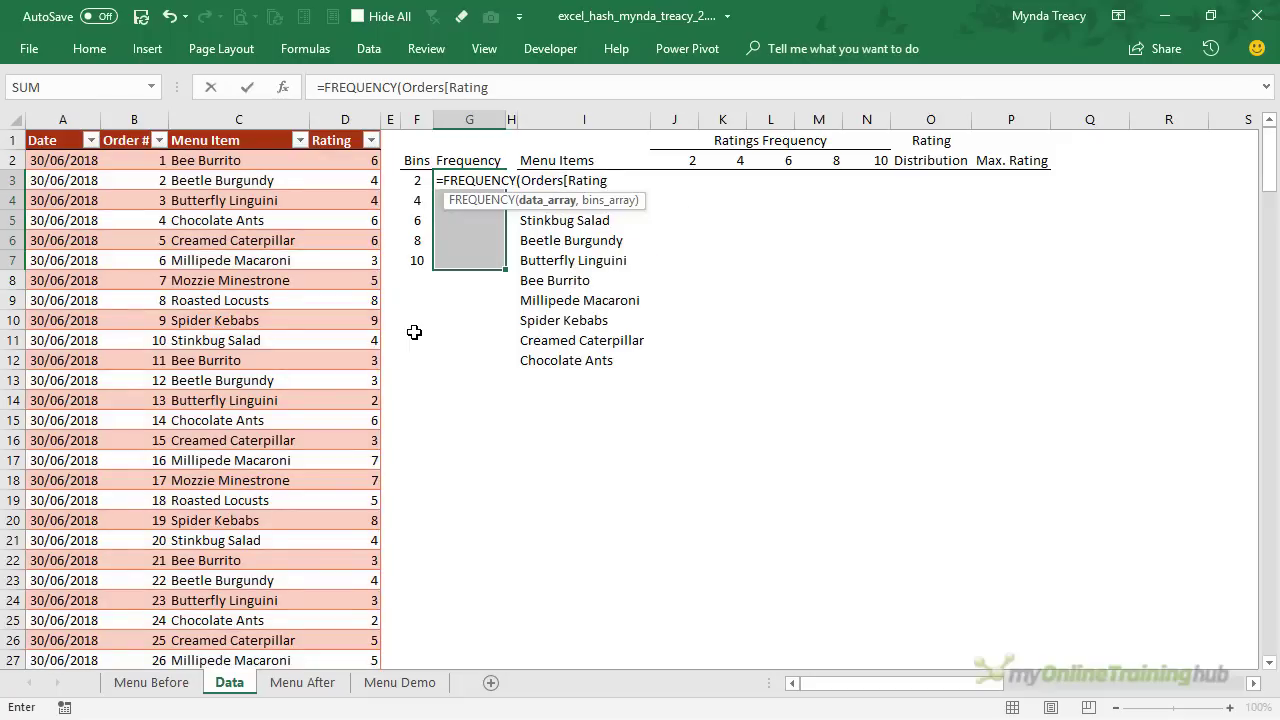
pyautogui.write(']')
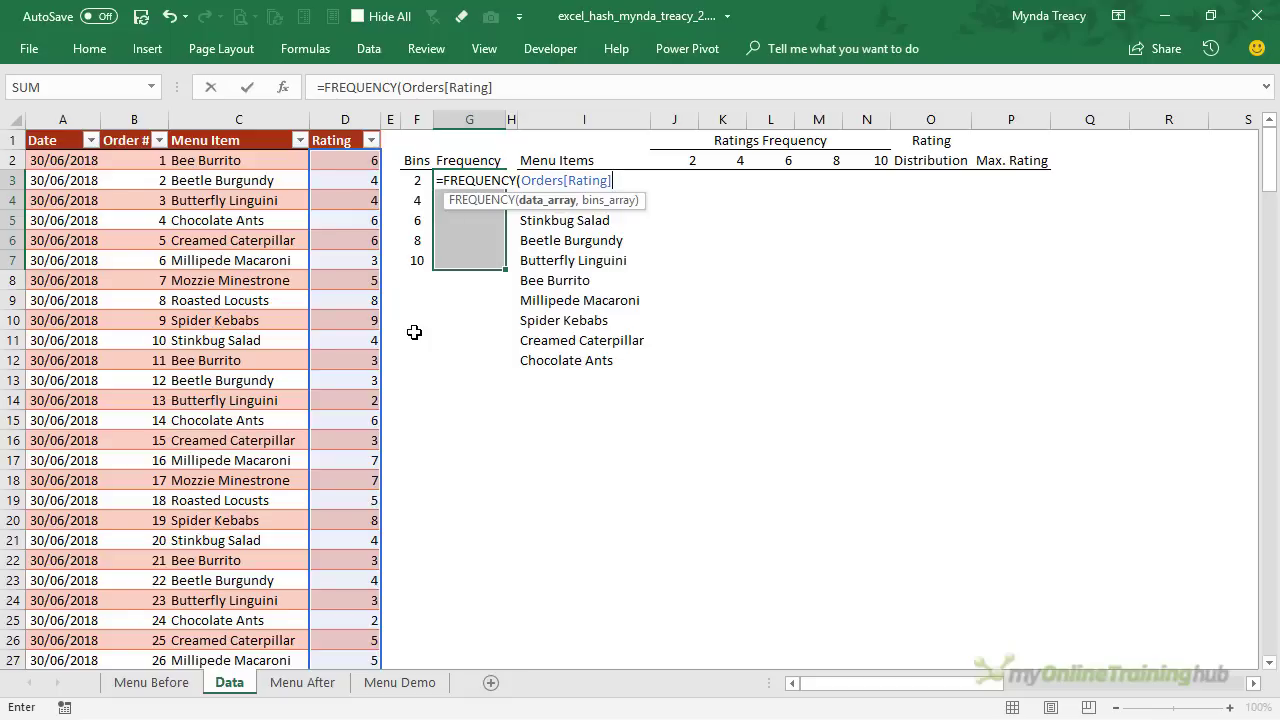
# Step: Use F3:F7 as the bins array and enter the FREQUENCY formula as an array formula in G3:G7
pyautogui.write(',')
pyautogui.moveTo(414, 182); pyautogui.dragTo(416, 262)
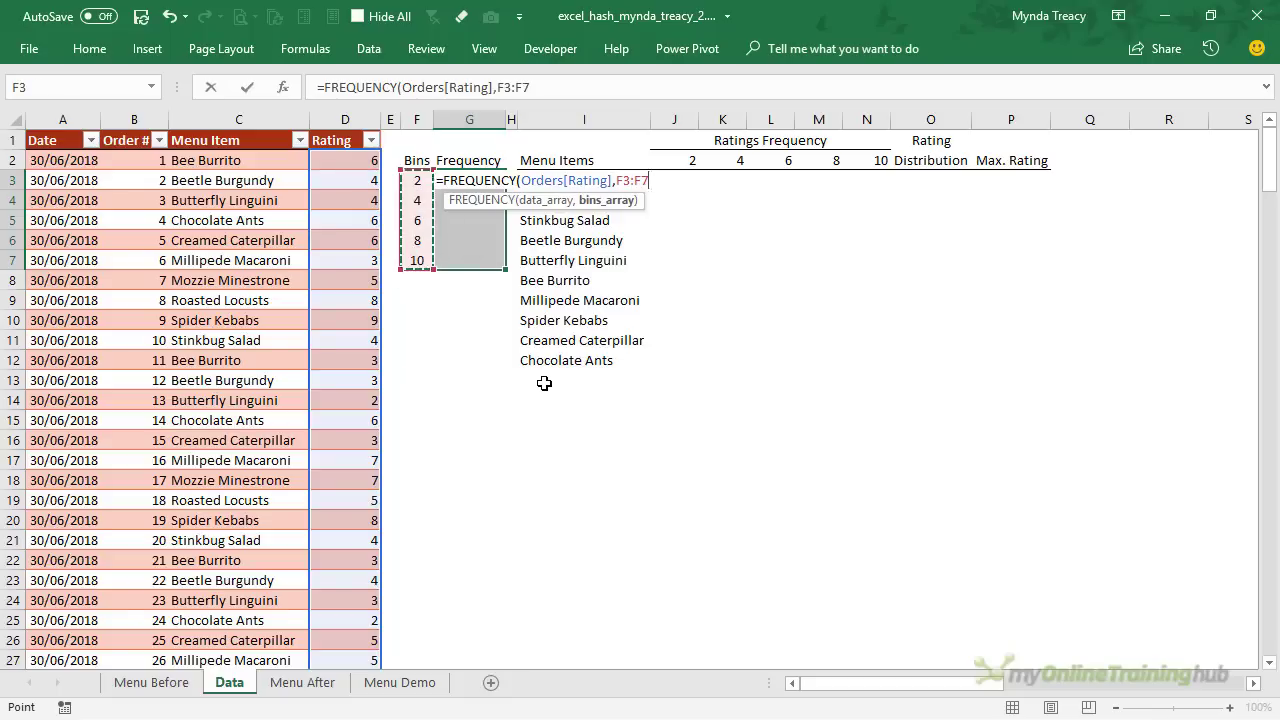
pyautogui.write(')')
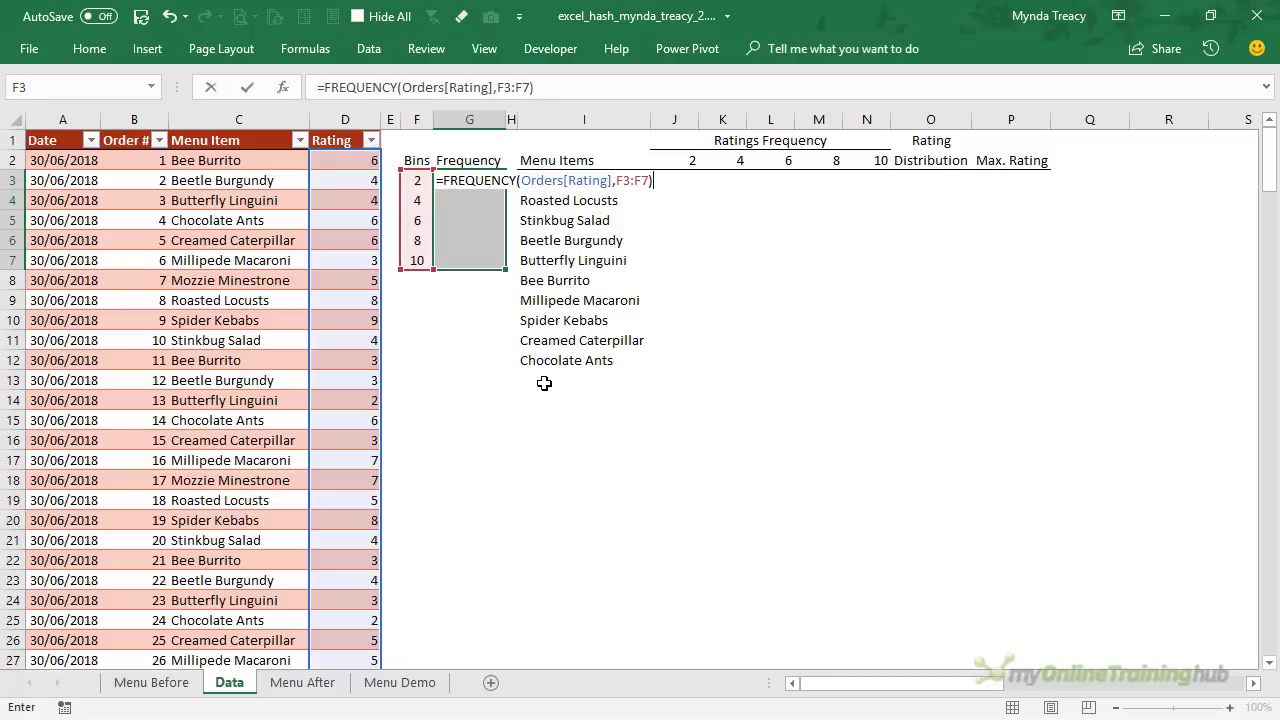
pyautogui.hotkey('ctrl', 'shift', 'Return')
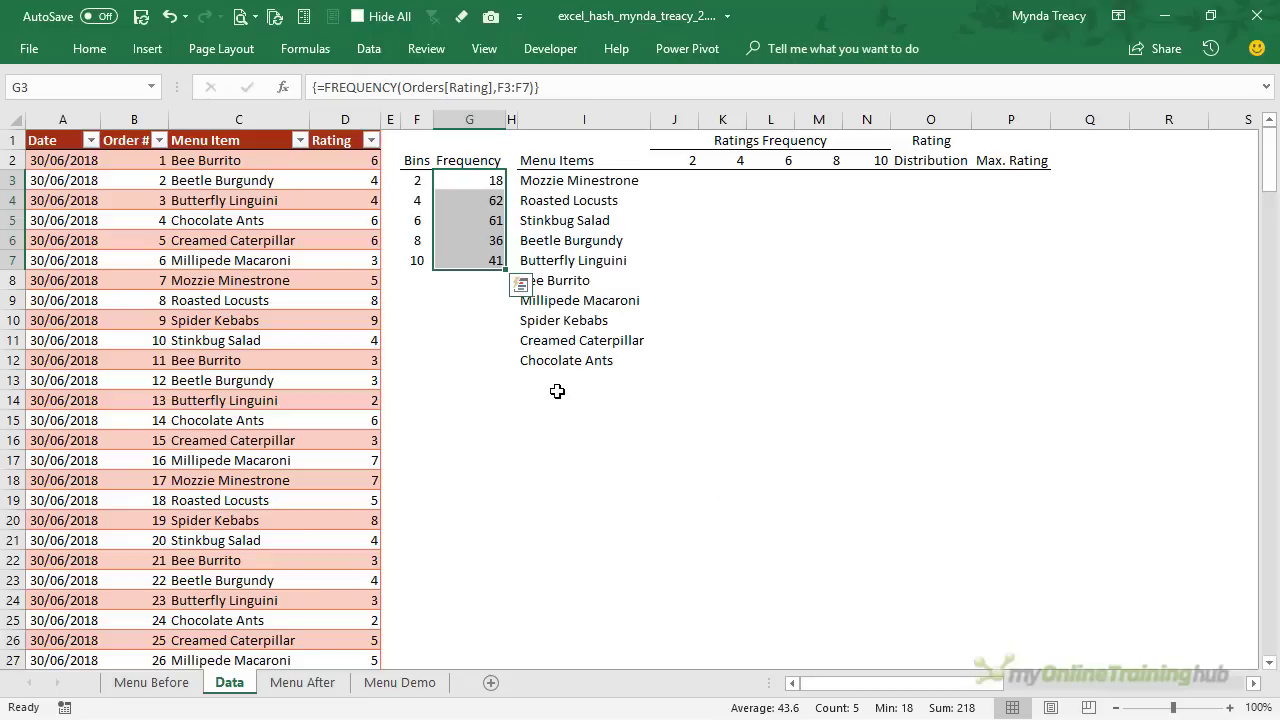
# Step: Examine the Frequency cells against their bins, and the Ratings Frequency cells J3:N3 for Mozzie Minestrone
pyautogui.click(451, 183)
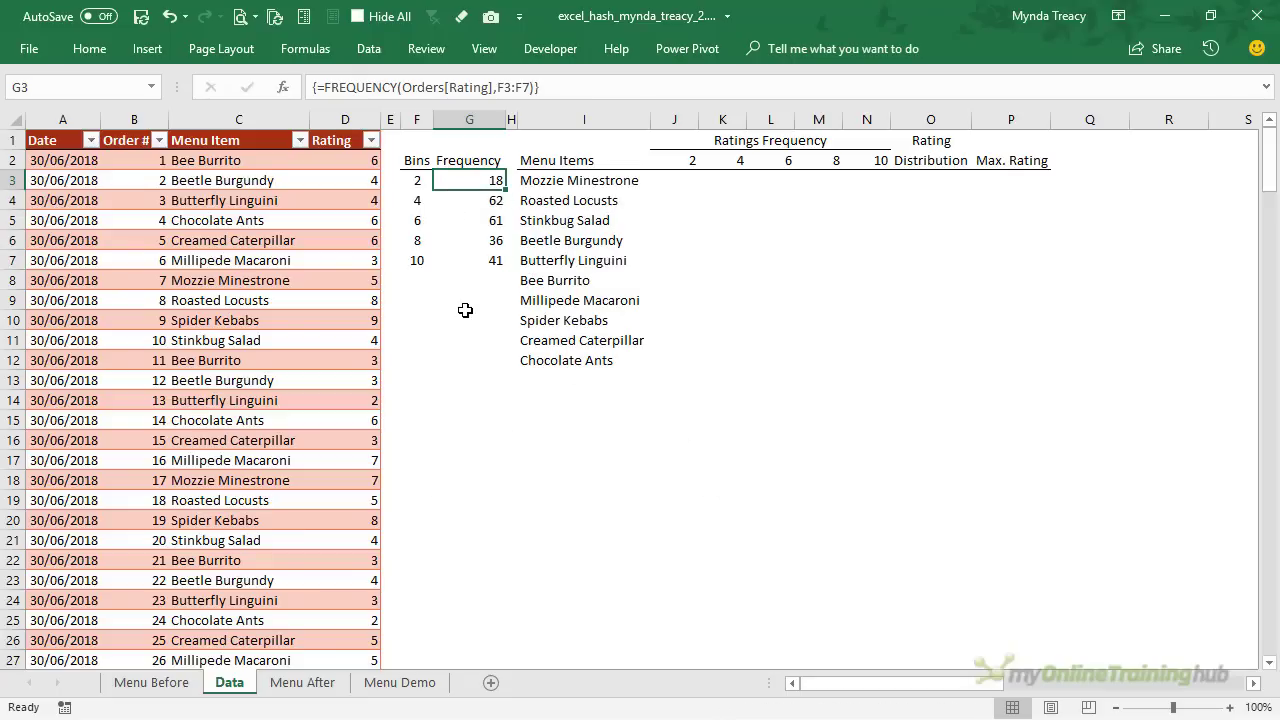
pyautogui.click(418, 181)
pyautogui.click(470, 180)
pyautogui.click(427, 202)
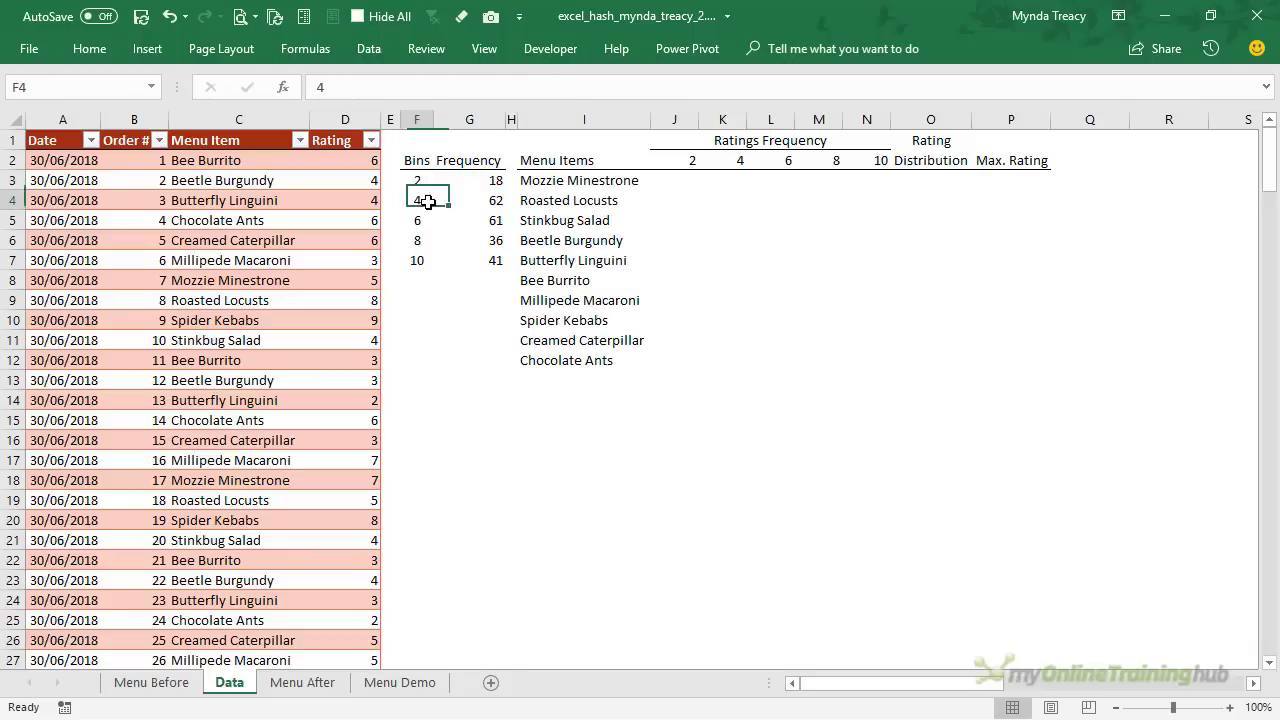
pyautogui.click(476, 204)
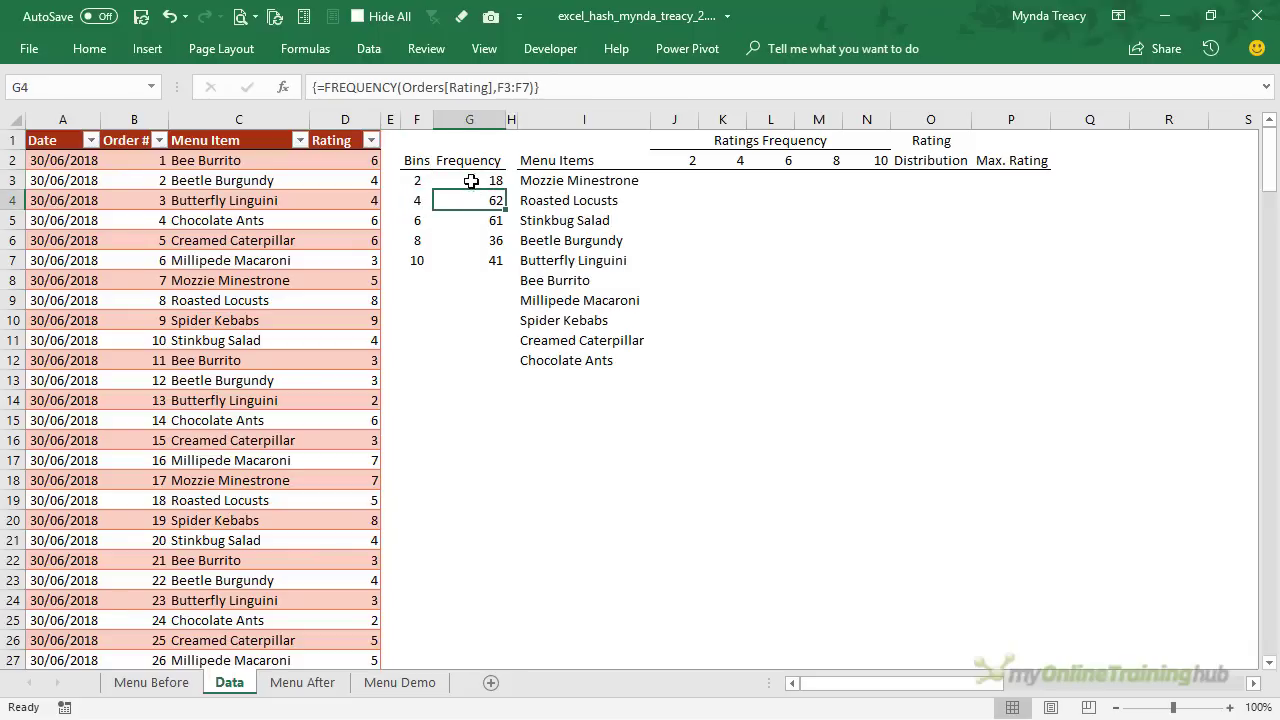
pyautogui.moveTo(471, 180); pyautogui.dragTo(470, 262)
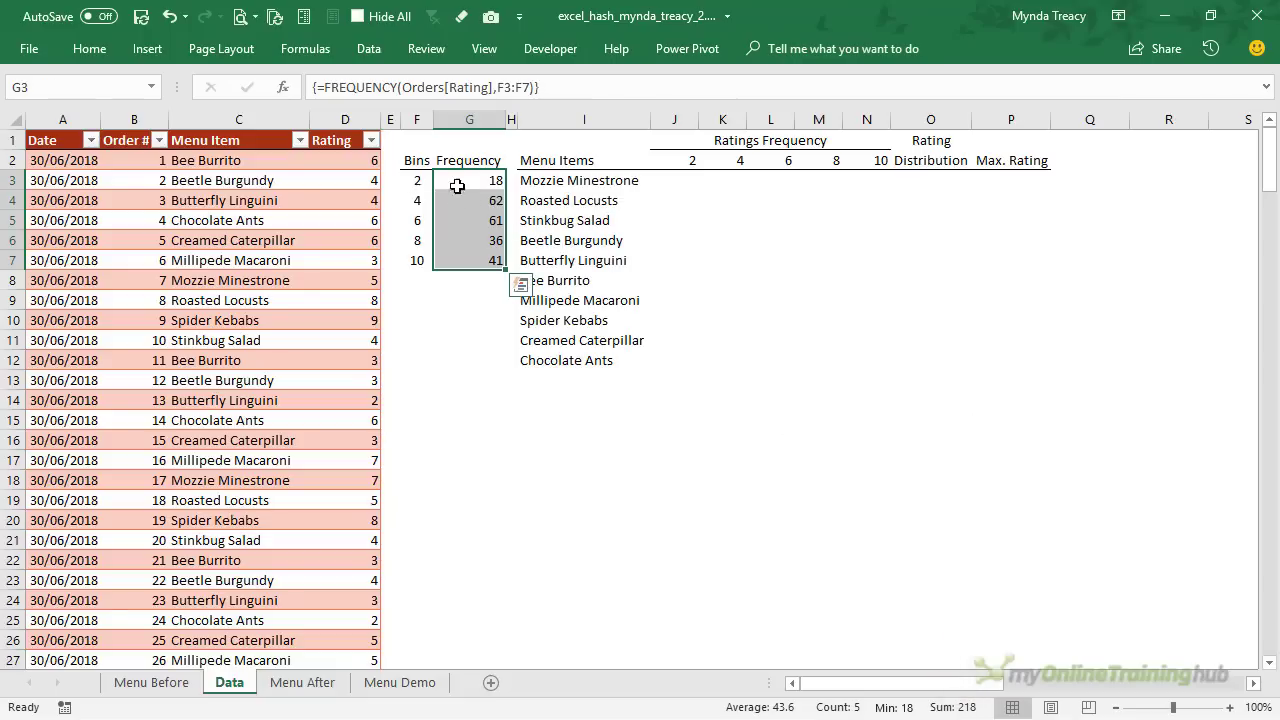
pyautogui.moveTo(690, 182); pyautogui.dragTo(880, 180)
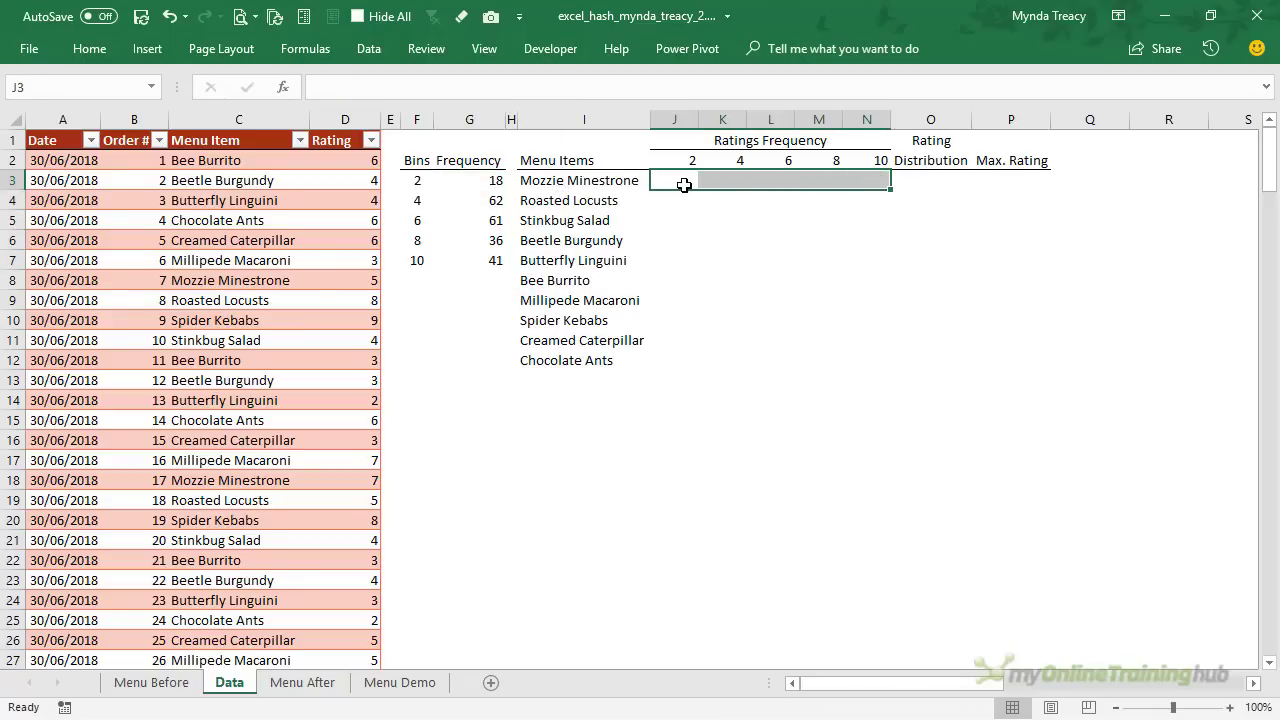
pyautogui.moveTo(683, 183); pyautogui.dragTo(877, 181)
pyautogui.moveTo(672, 180); pyautogui.dragTo(884, 181)
pyautogui.moveTo(594, 182); pyautogui.dragTo(870, 176)
# Step: Start a formula in J3 with FREQUENCY nested inside TRANSPOSE
pyautogui.click(674, 177)
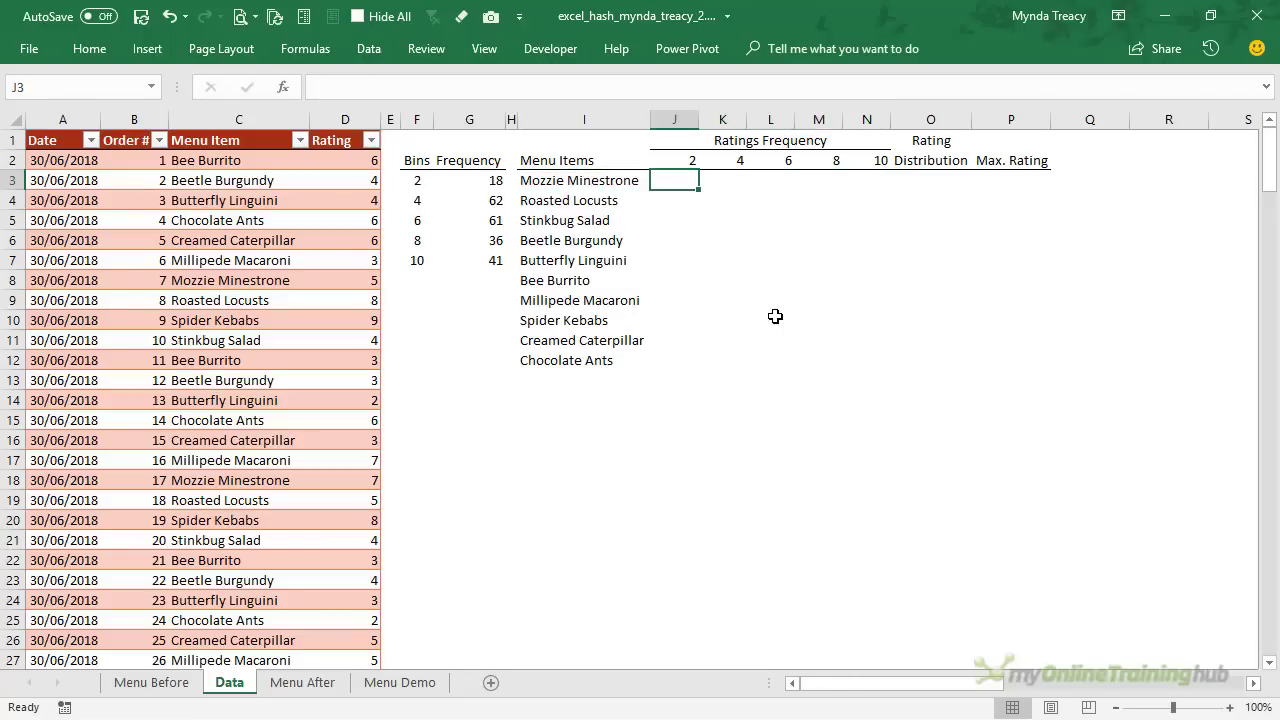
pyautogui.write('=tra')
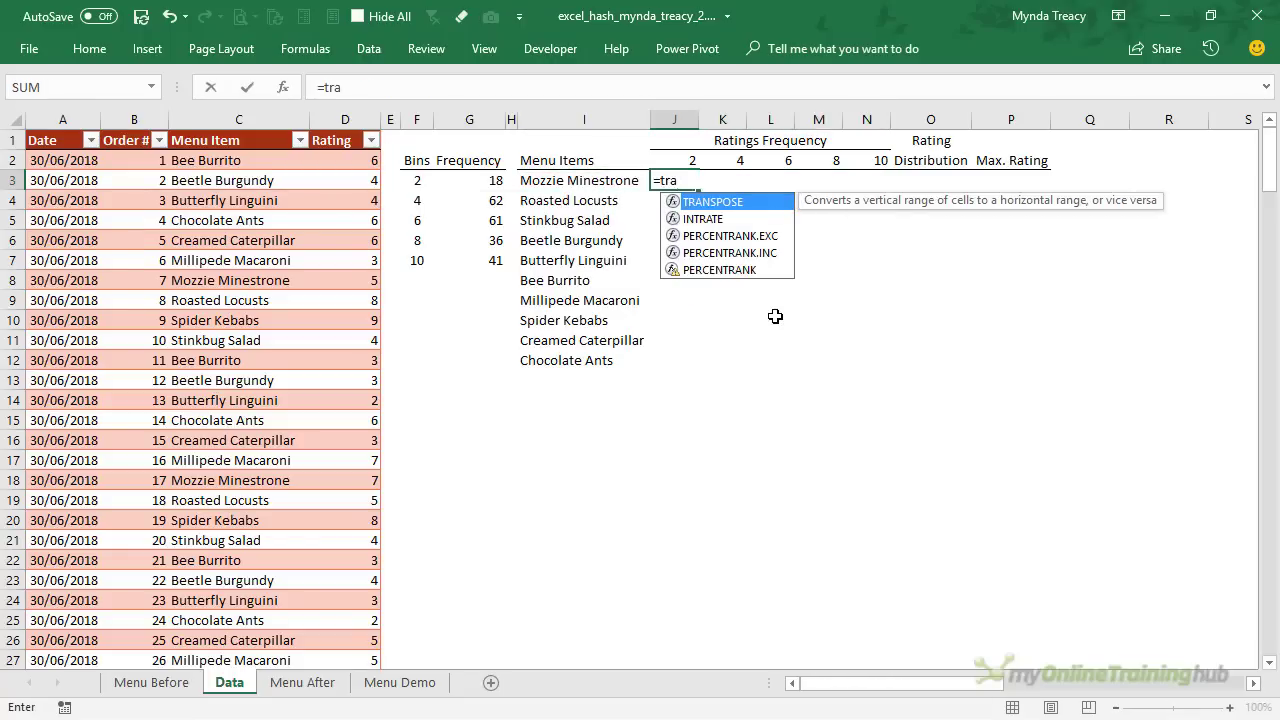
pyautogui.press('Tab')
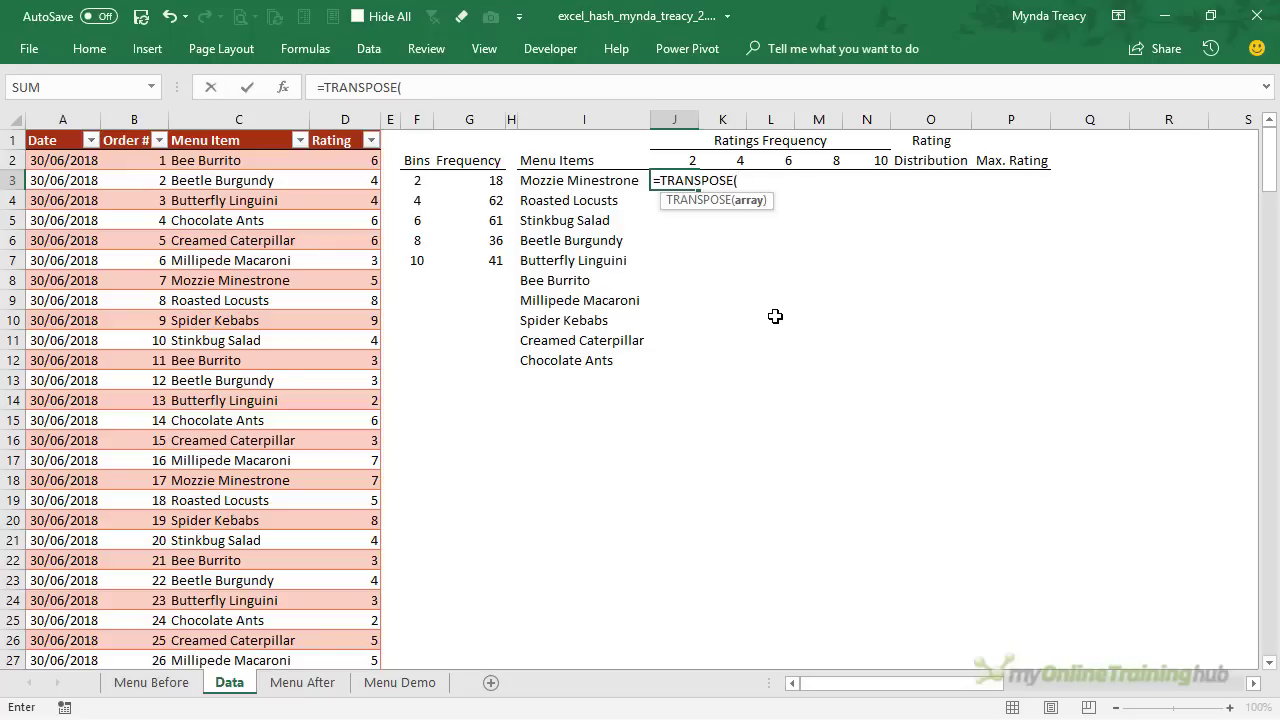
pyautogui.write('fr')
pyautogui.press('Tab')
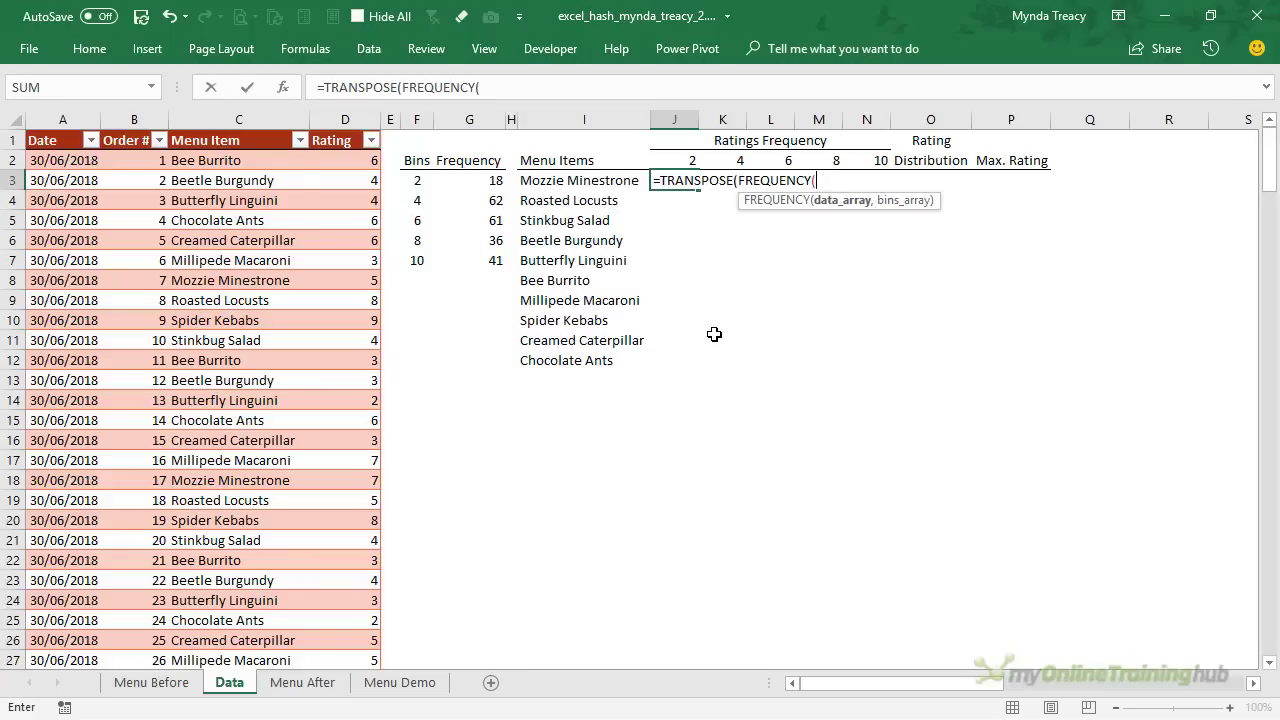
# Step: Make the FREQUENCY data array an IF that returns Orders[Rating] where Orders[Menu Item] equals $I3
pyautogui.write('IF(')
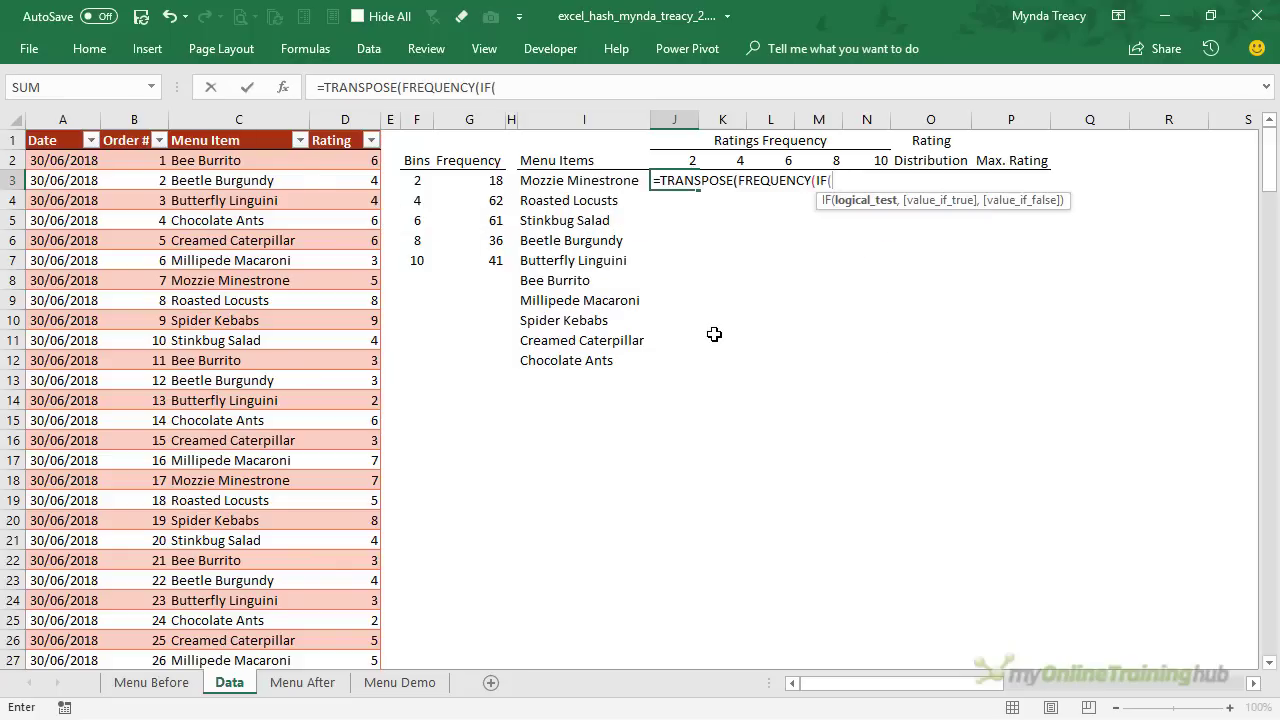
pyautogui.write('Orders')
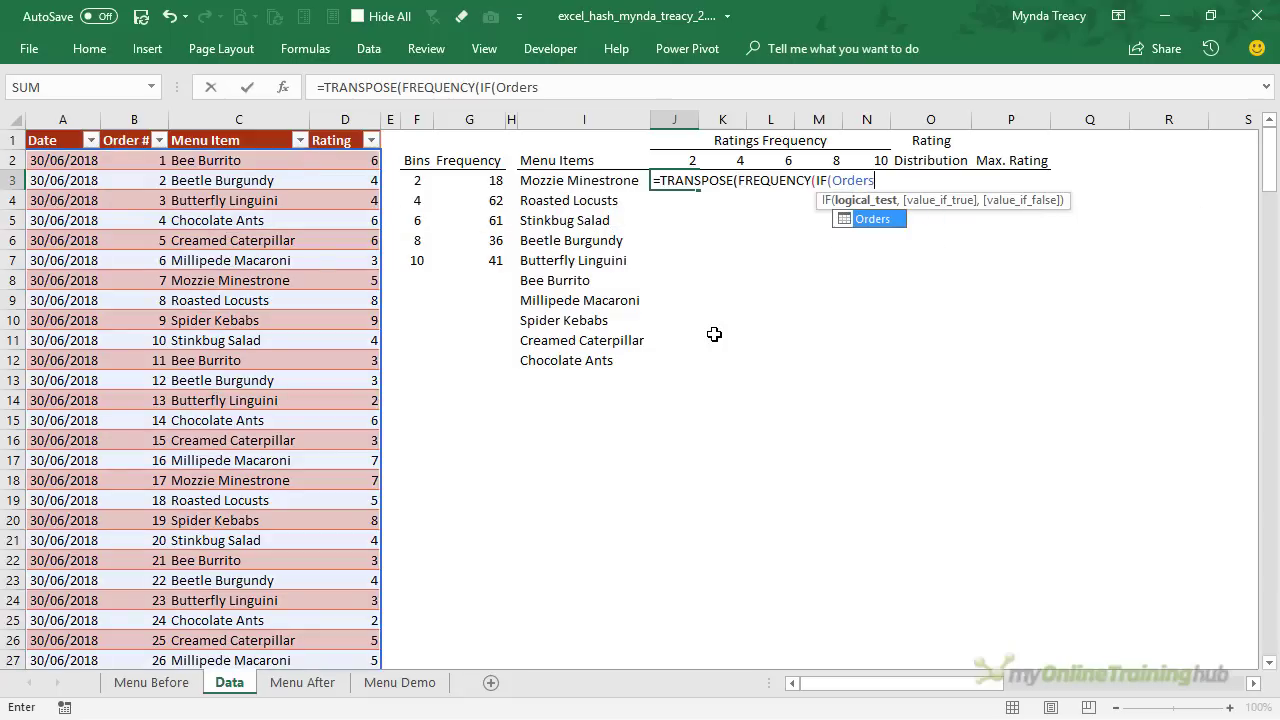
pyautogui.write('[')
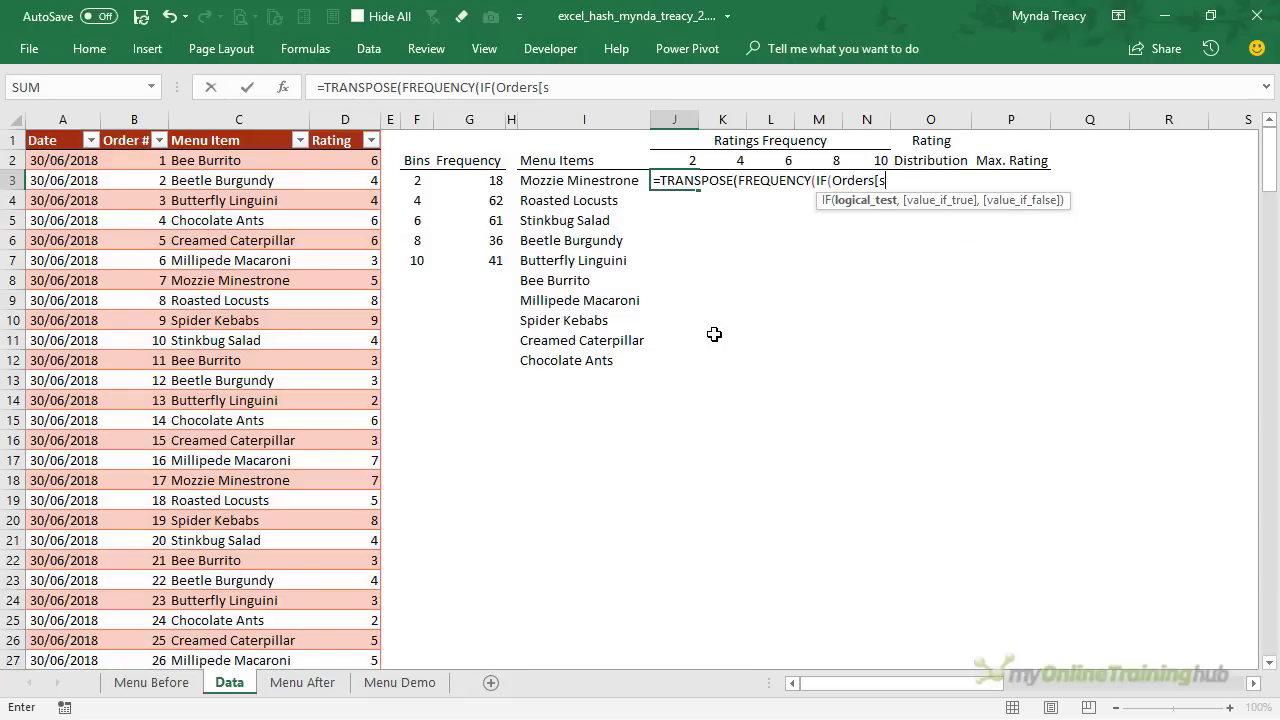
pyautogui.write('men')
pyautogui.press('Tab')
pyautogui.write(']=')
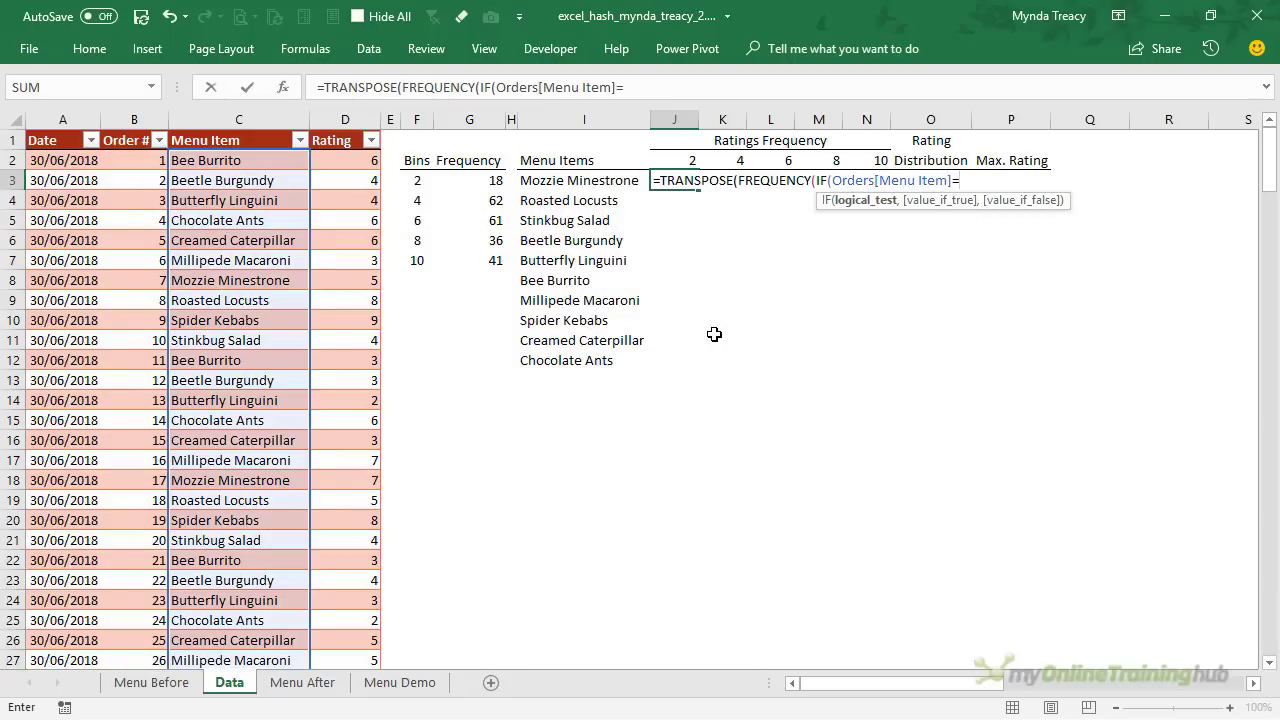
pyautogui.click(580, 180)
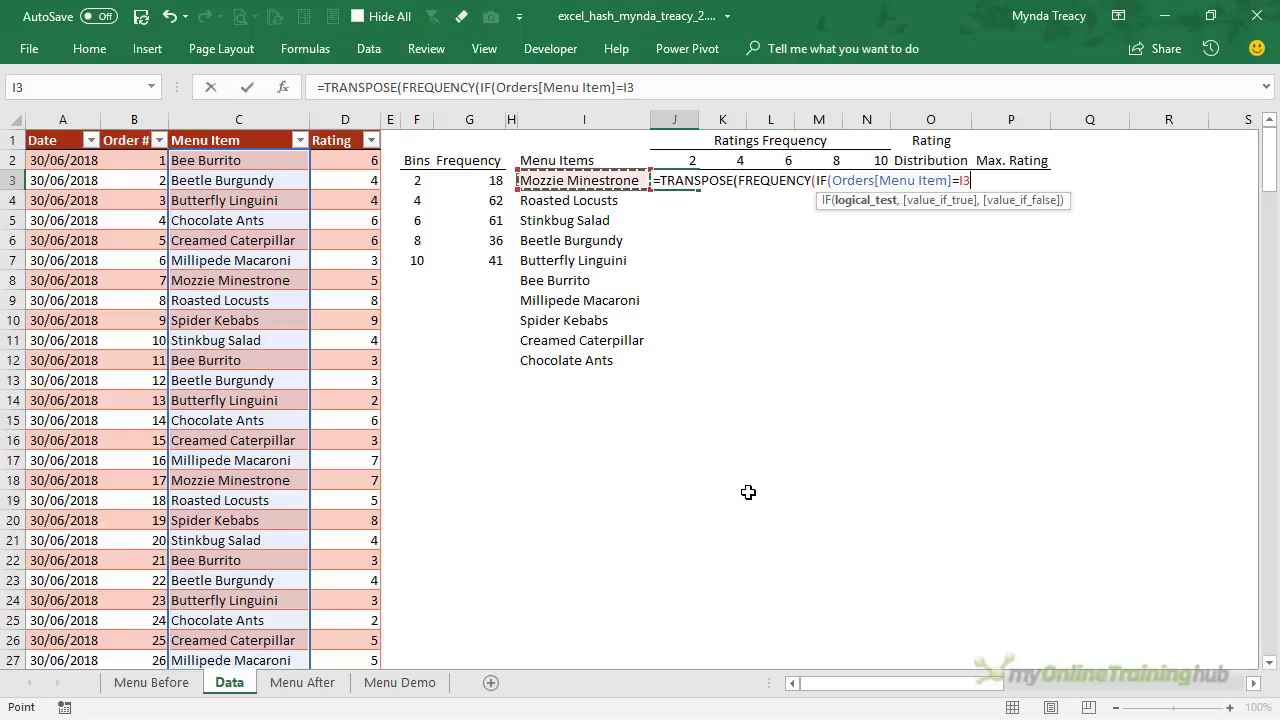
pyautogui.press('F4')
pyautogui.press('F4')
pyautogui.press('F4')
pyautogui.write(',Orders[Rating')
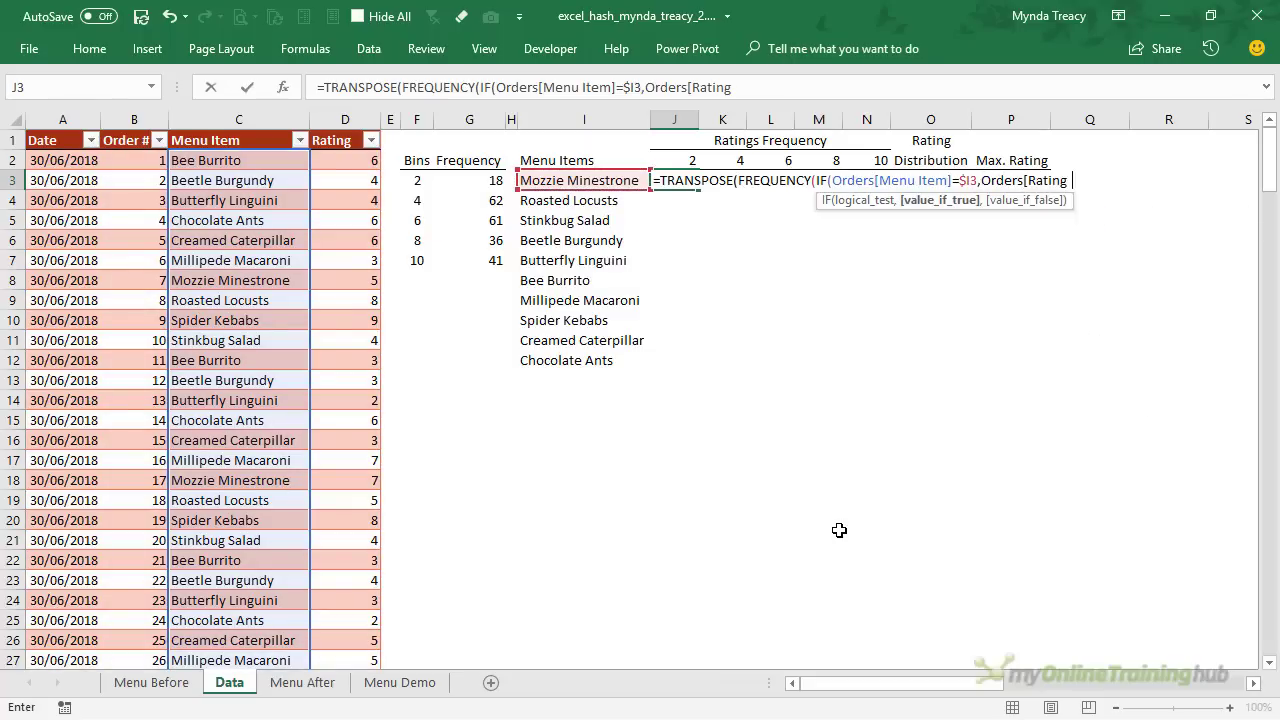
pyautogui.write(']')
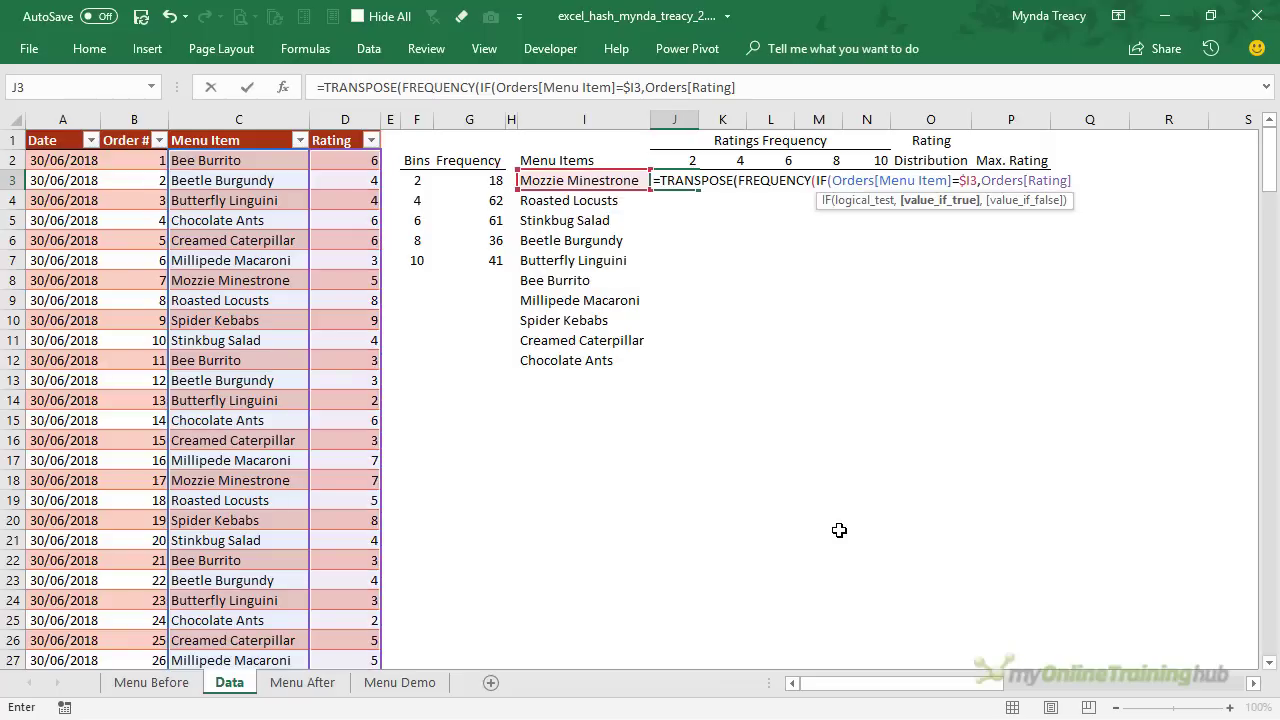
pyautogui.write(')')
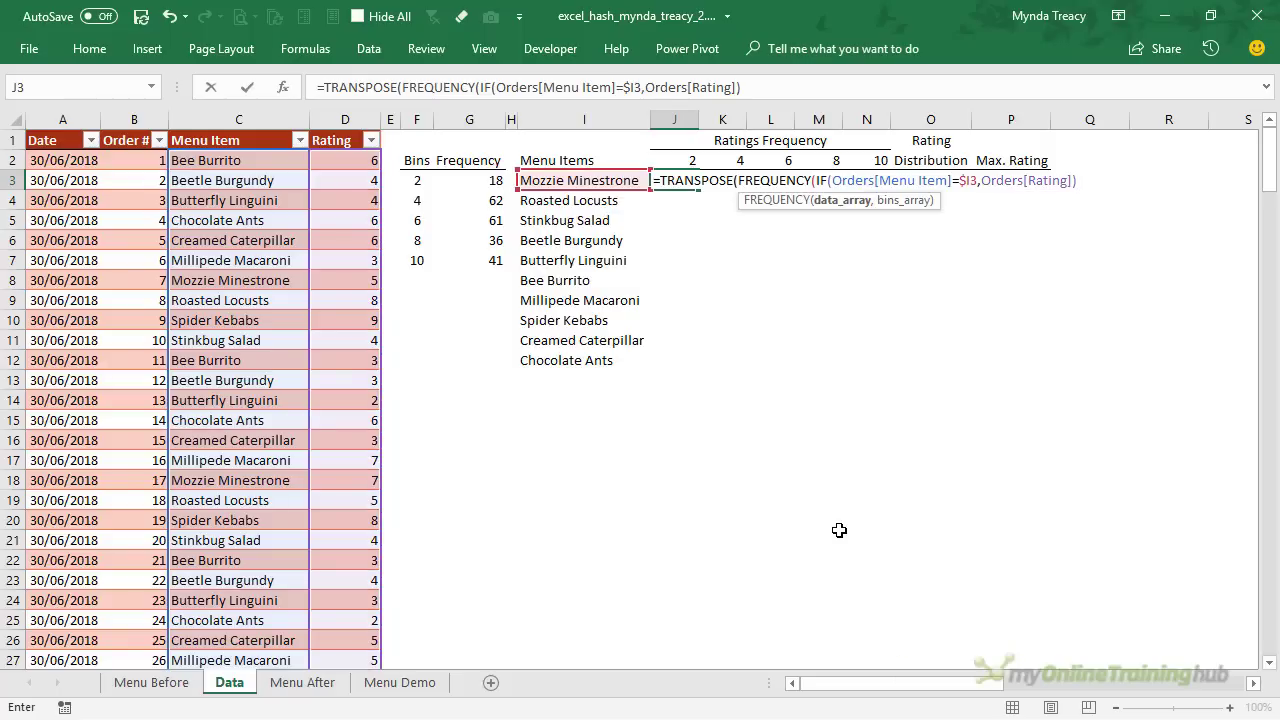
# Step: Use the absolute range $J$2:$N$2 as the bins array and enter the J3 formula as an array formula
pyautogui.write(',')
pyautogui.moveTo(690, 160); pyautogui.dragTo(848, 163)
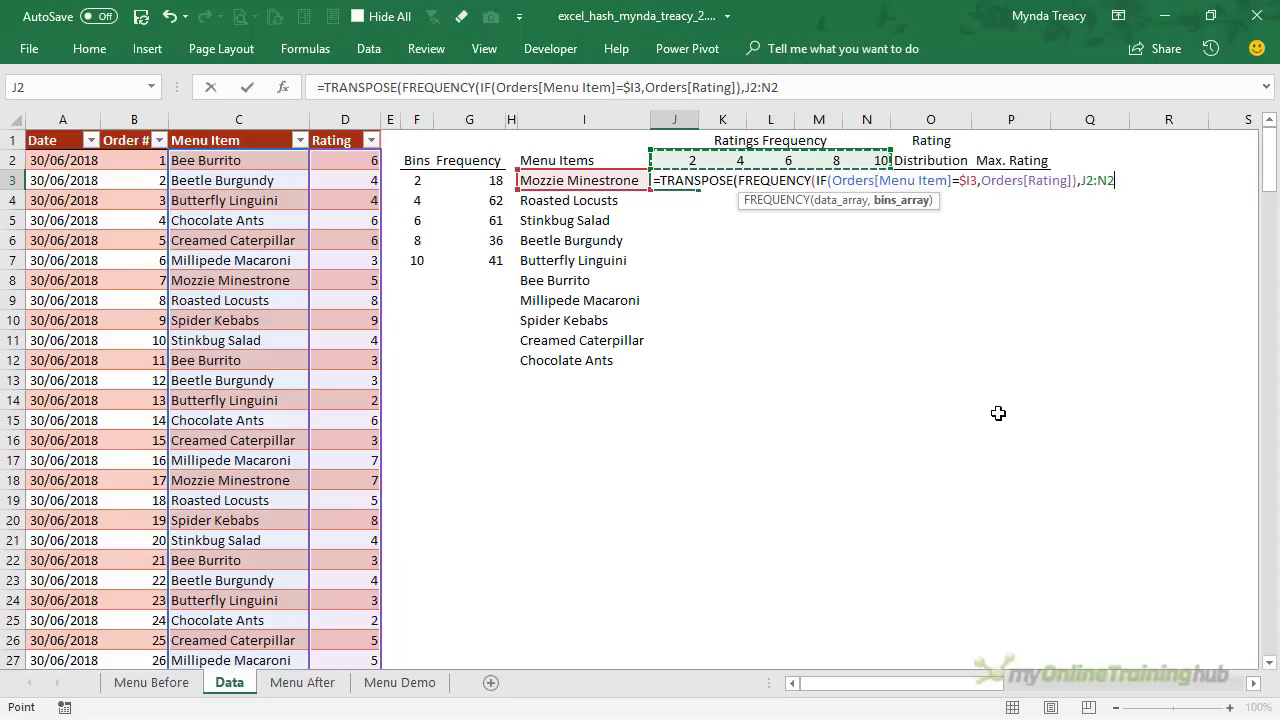
pyautogui.press('F4')
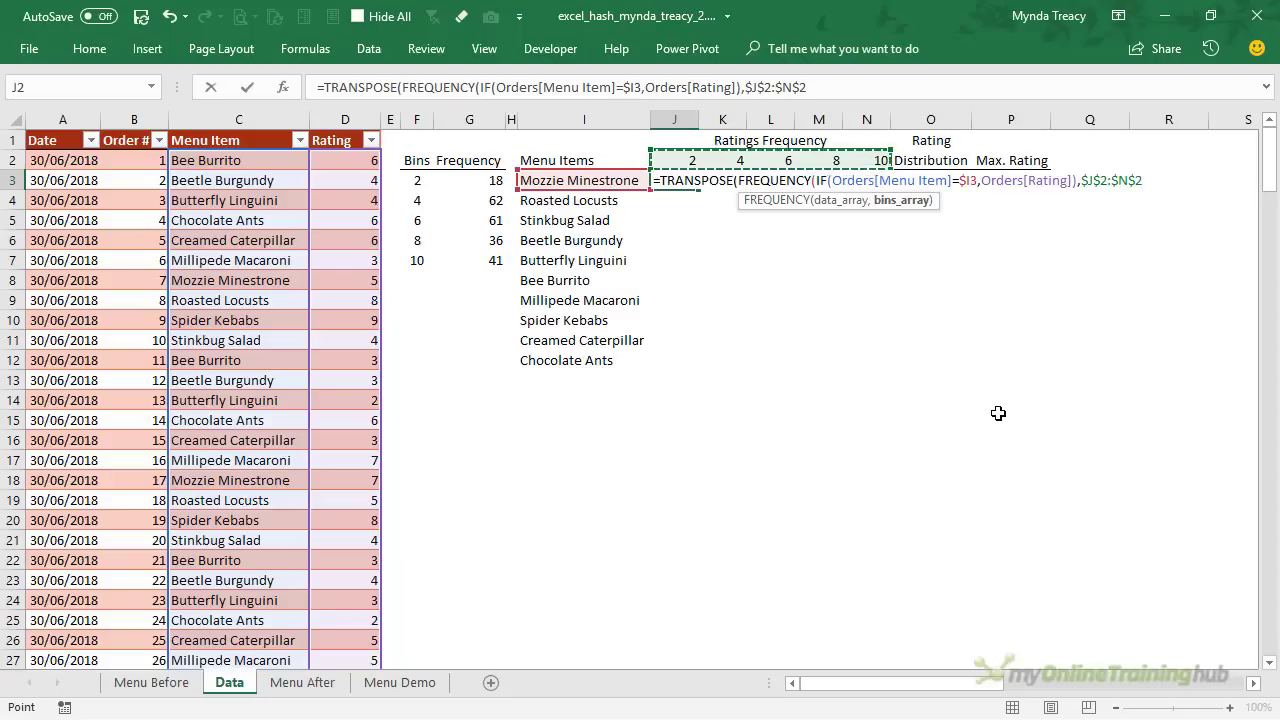
pyautogui.write(')')
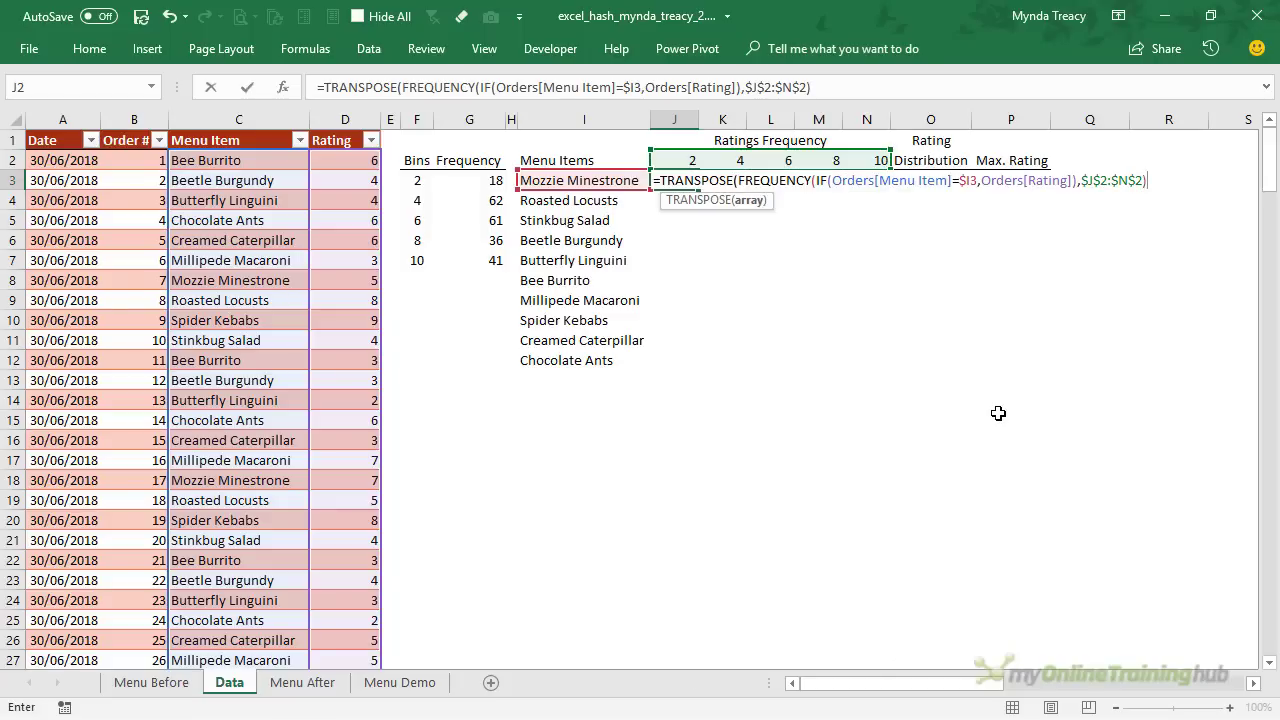
pyautogui.write(')')
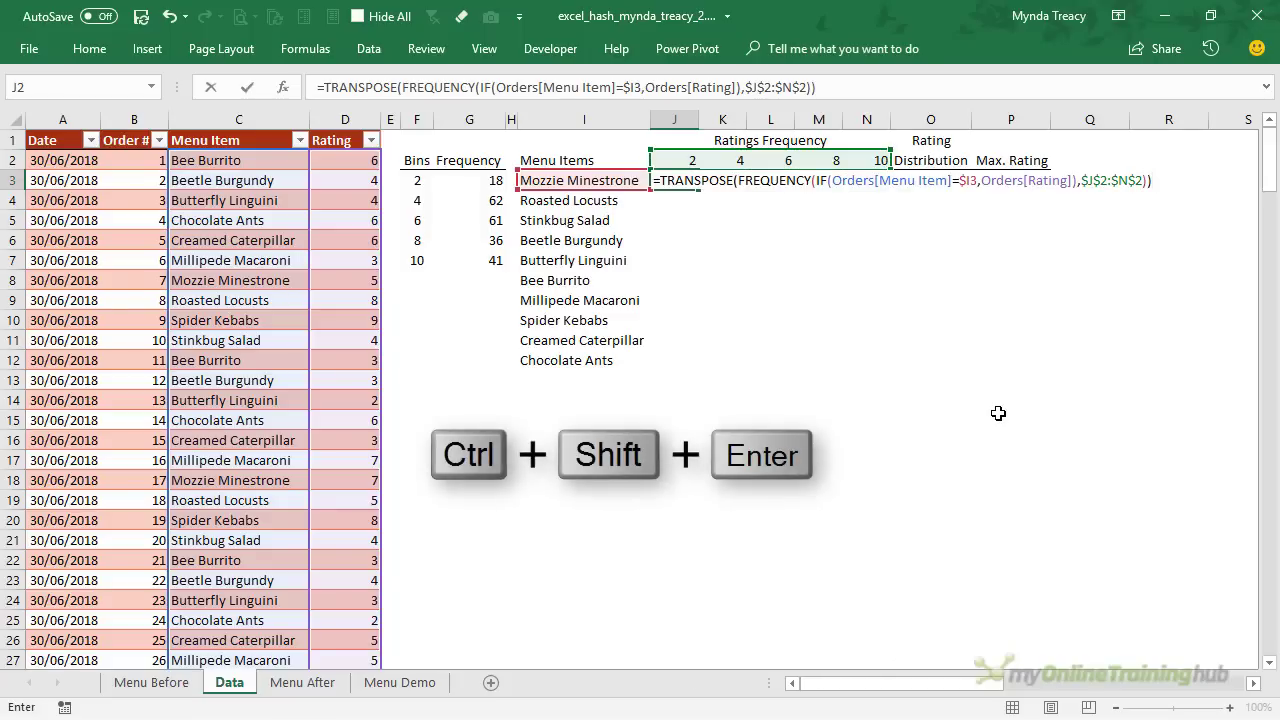
pyautogui.hotkey('ctrl', 'shift', 'Return')
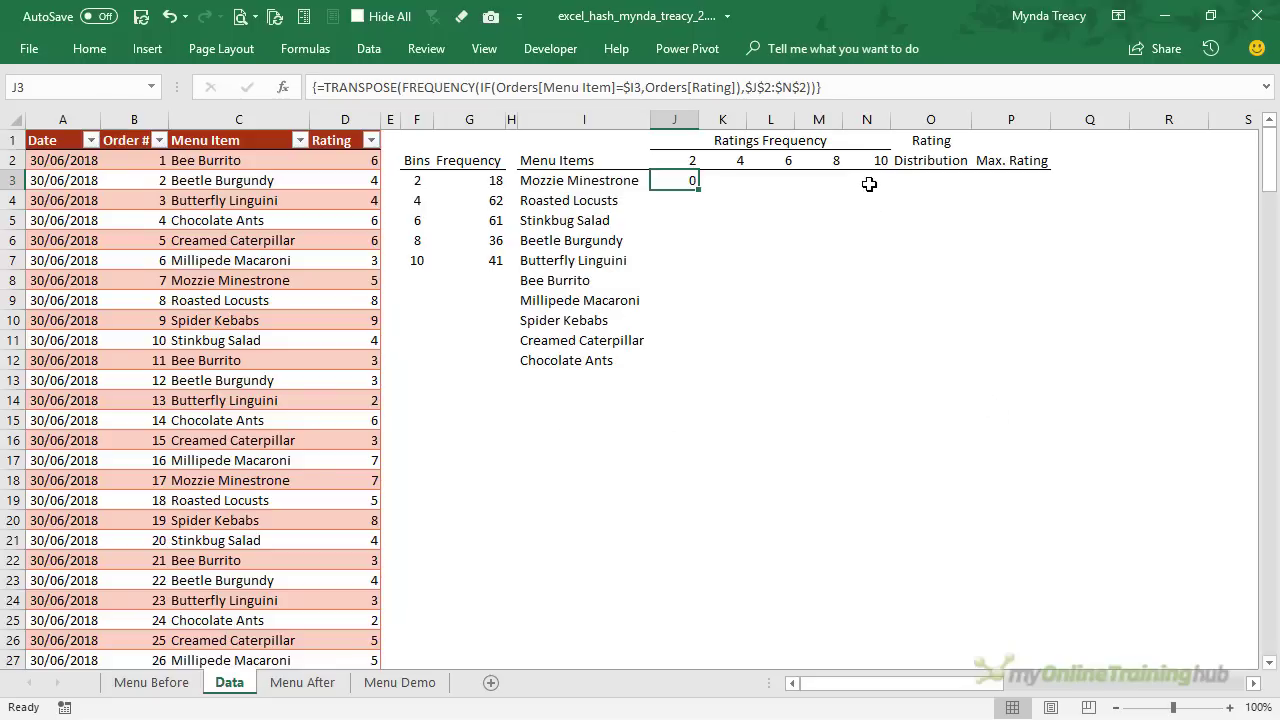
# Step: Extend the J3 TRANSPOSE(FREQUENCY) formula across J3:N3 by re-entering it as one multi-cell array formula
pyautogui.hotkey('shift', 'Right')
pyautogui.hotkey('shift', 'Right')
pyautogui.hotkey('shift', 'Right')
pyautogui.hotkey('shift', 'Right')
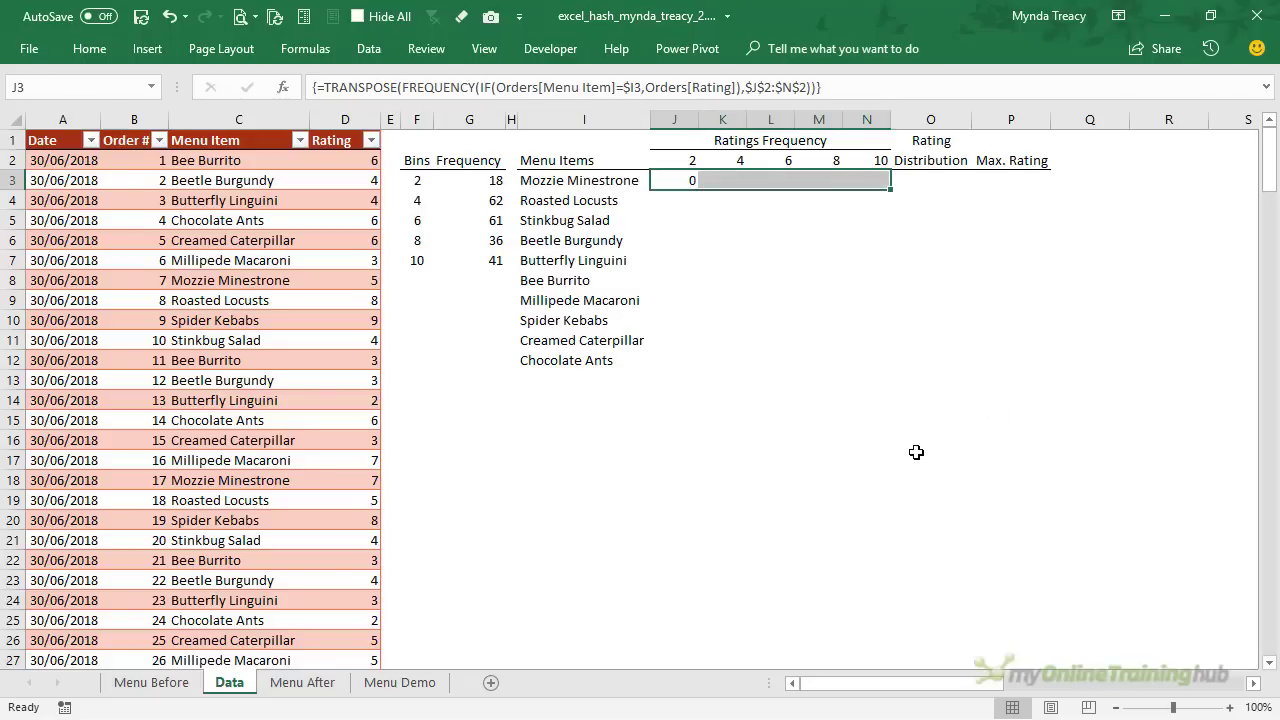
pyautogui.press('F2')
pyautogui.hotkey('ctrl', 'shift', 'Return')
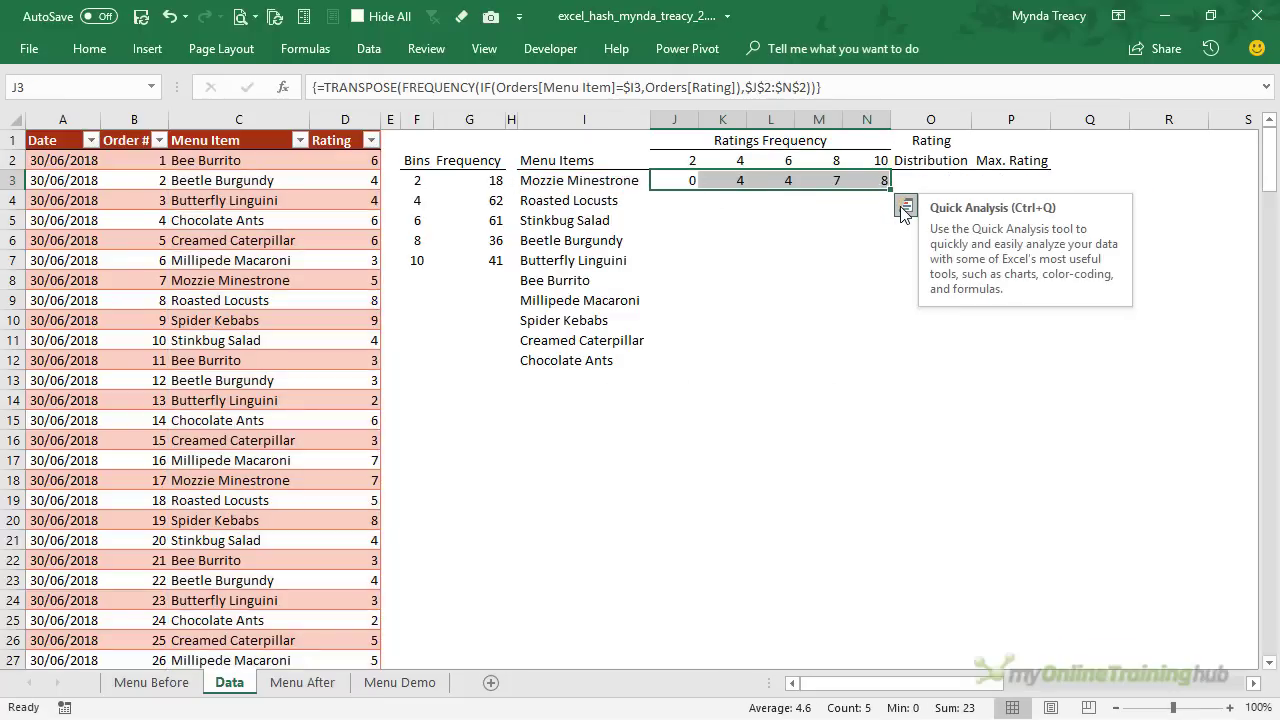
# Step: Copy the J3:N3 array formula down to row 12 for all menu items and review the first three rows
pyautogui.moveTo(890, 188); pyautogui.dragTo(904, 392)
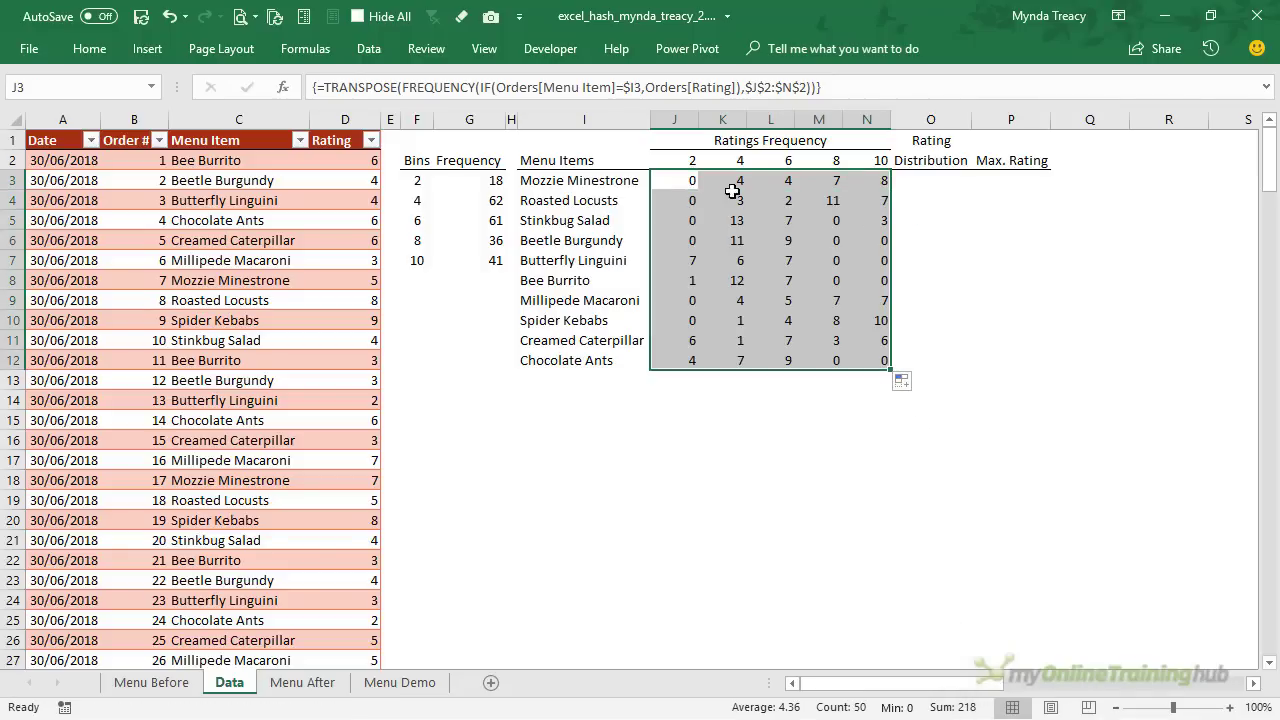
pyautogui.moveTo(676, 182); pyautogui.dragTo(876, 182)
pyautogui.moveTo(685, 207); pyautogui.dragTo(877, 206)
pyautogui.moveTo(677, 220); pyautogui.dragTo(869, 226)
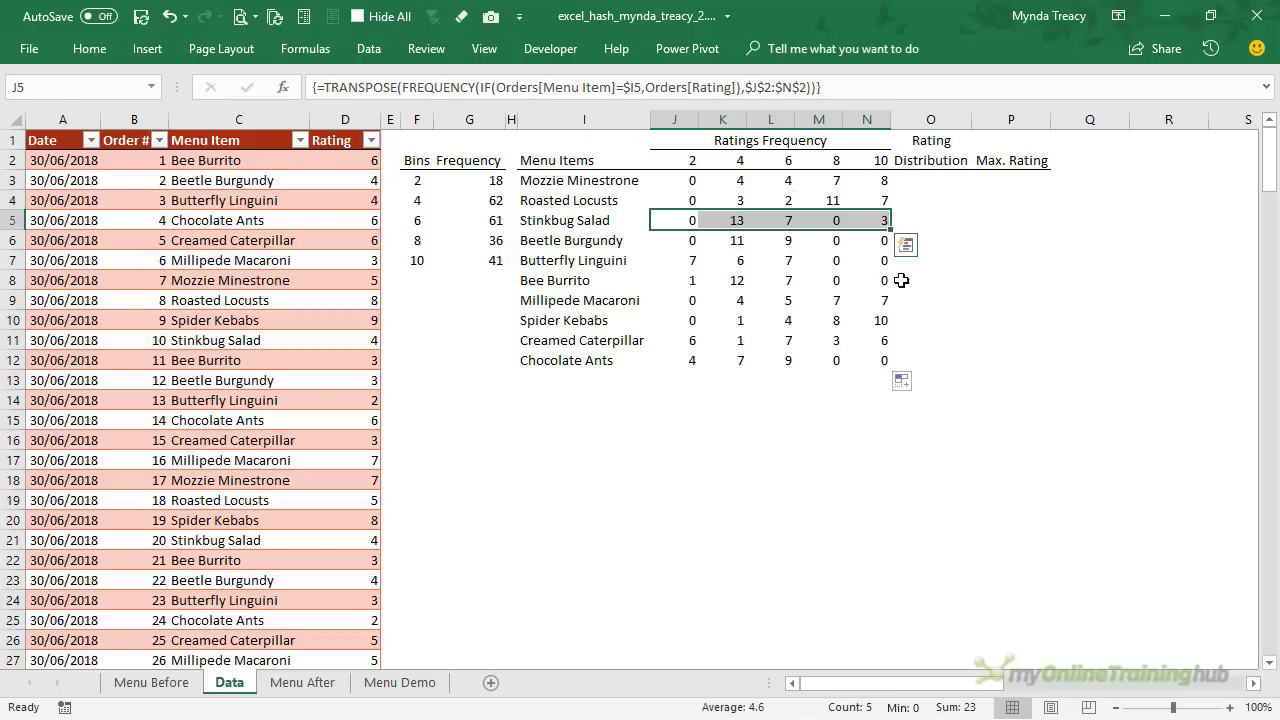
# Step: Insert column sparklines in Rating Distribution cells O3:O12, using J3:N12 as the data range
pyautogui.moveTo(930, 182); pyautogui.dragTo(931, 365)
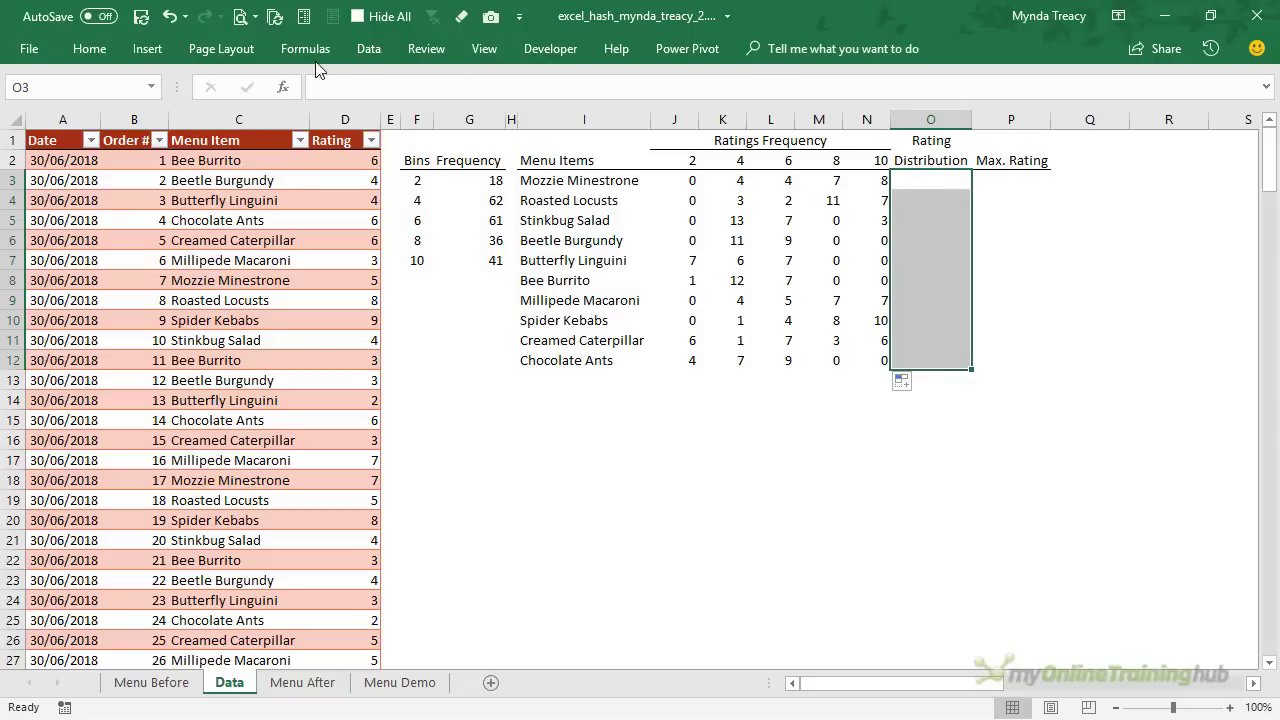
pyautogui.click(147, 48)
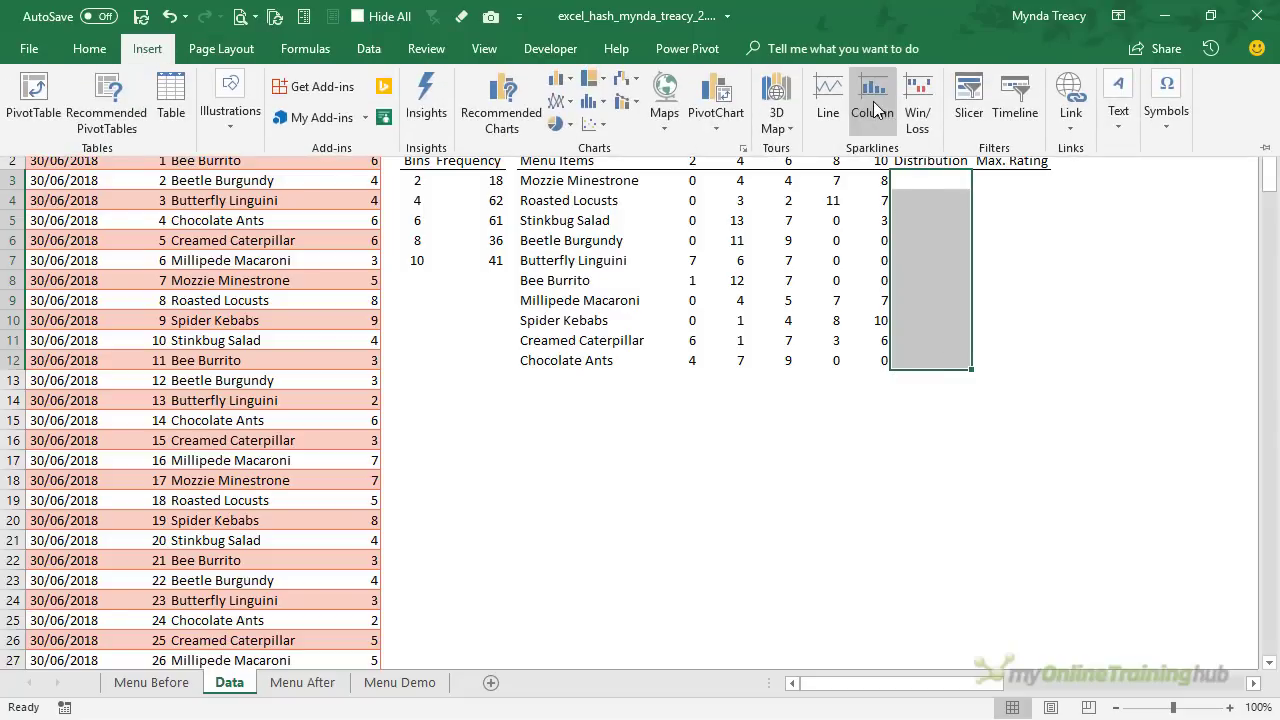
pyautogui.click(1197, 170)
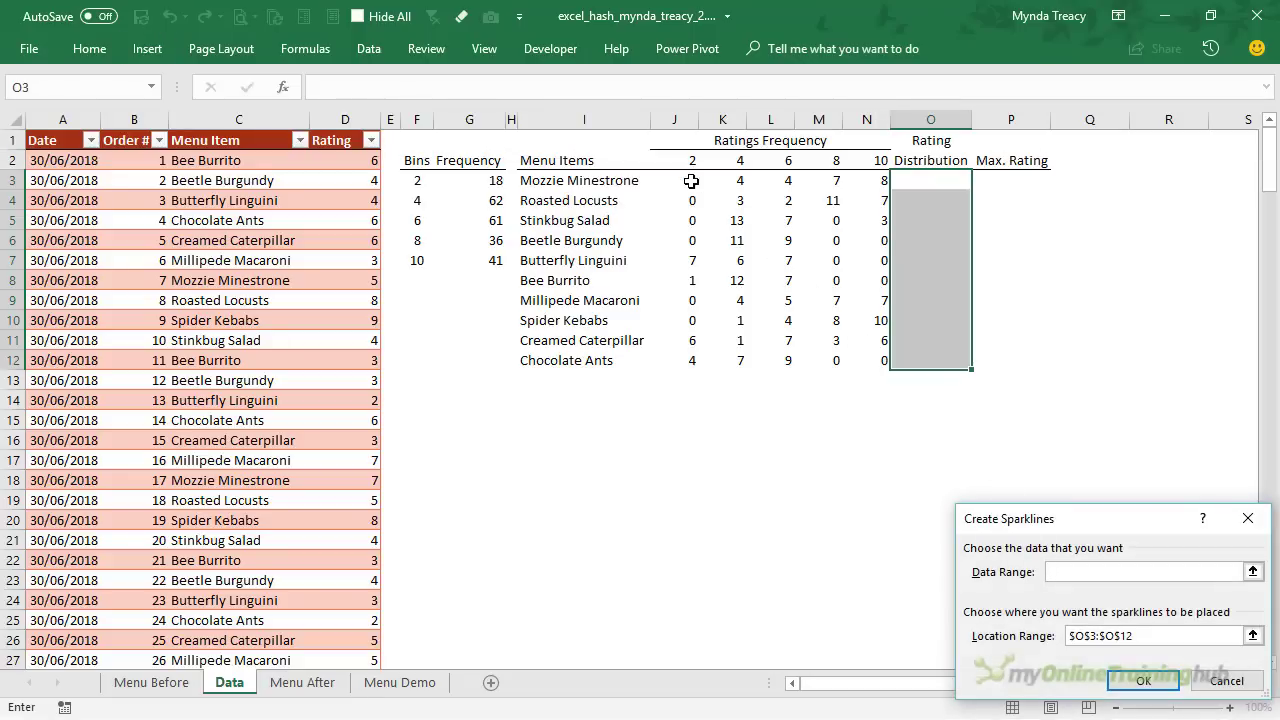
pyautogui.moveTo(676, 180); pyautogui.dragTo(860, 372)
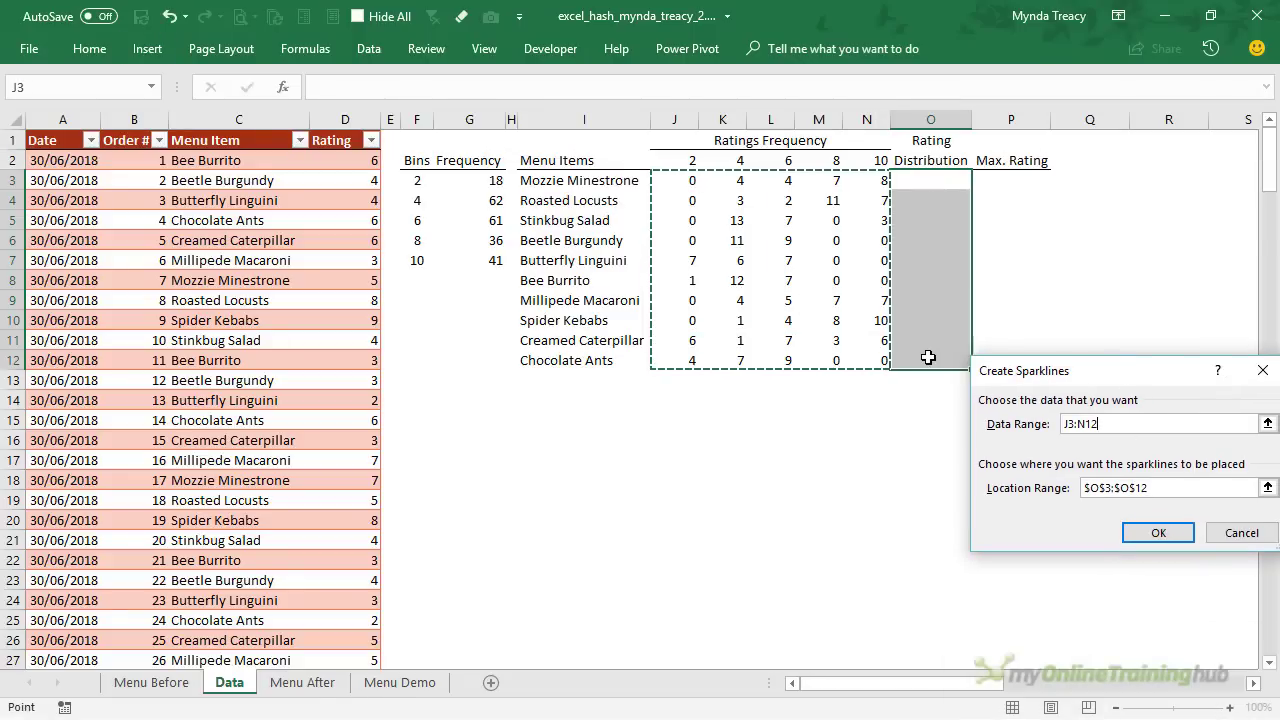
pyautogui.click(1152, 534)
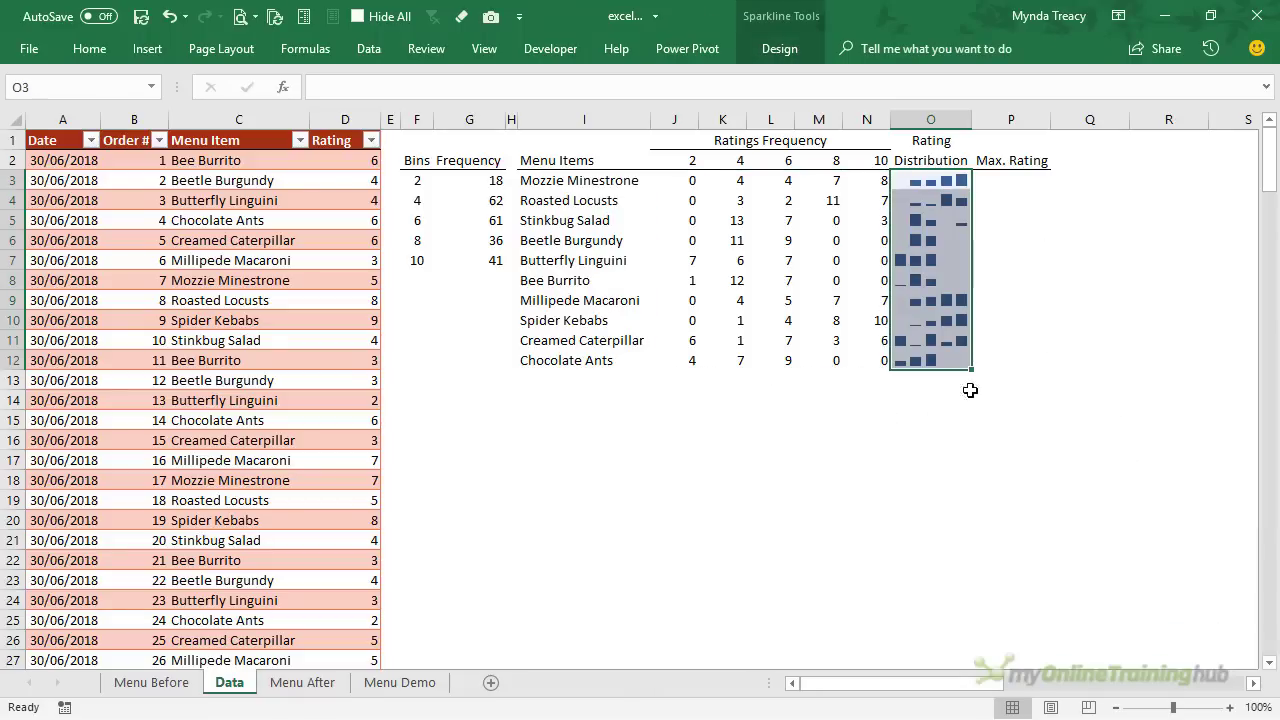
pyautogui.click(1030, 180)
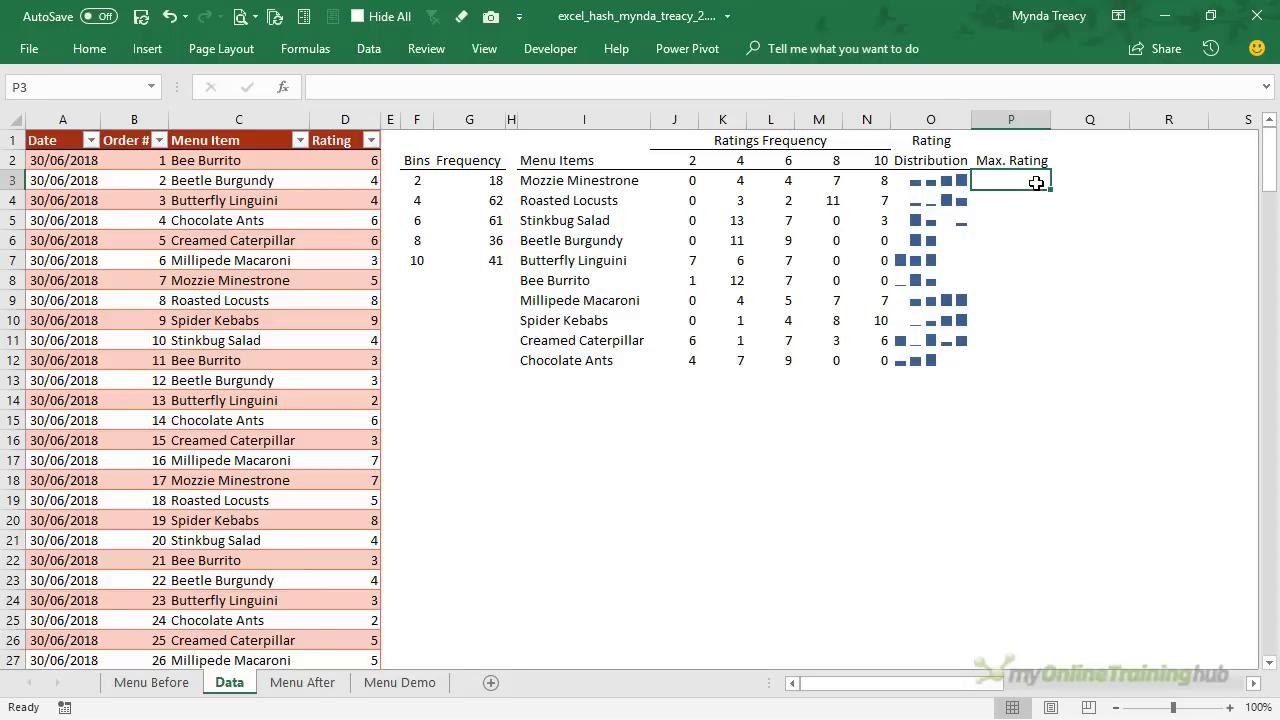
pyautogui.click(616, 180)
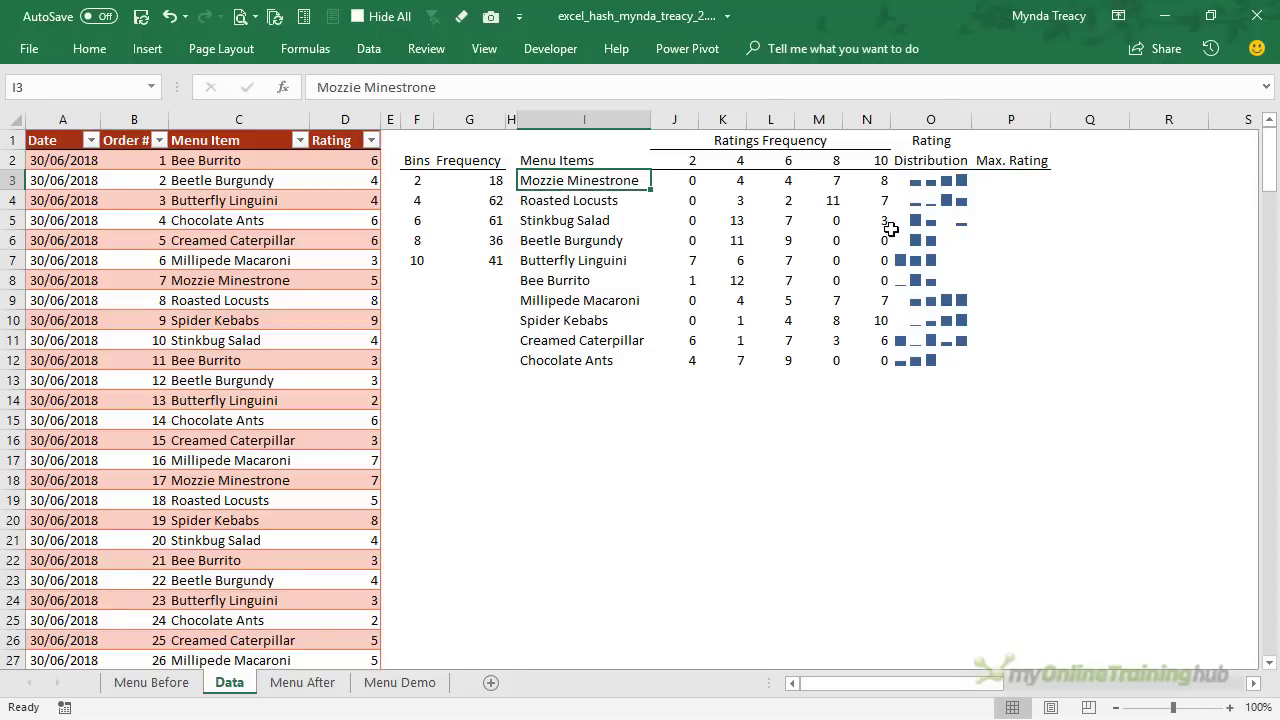
pyautogui.click(1012, 204)
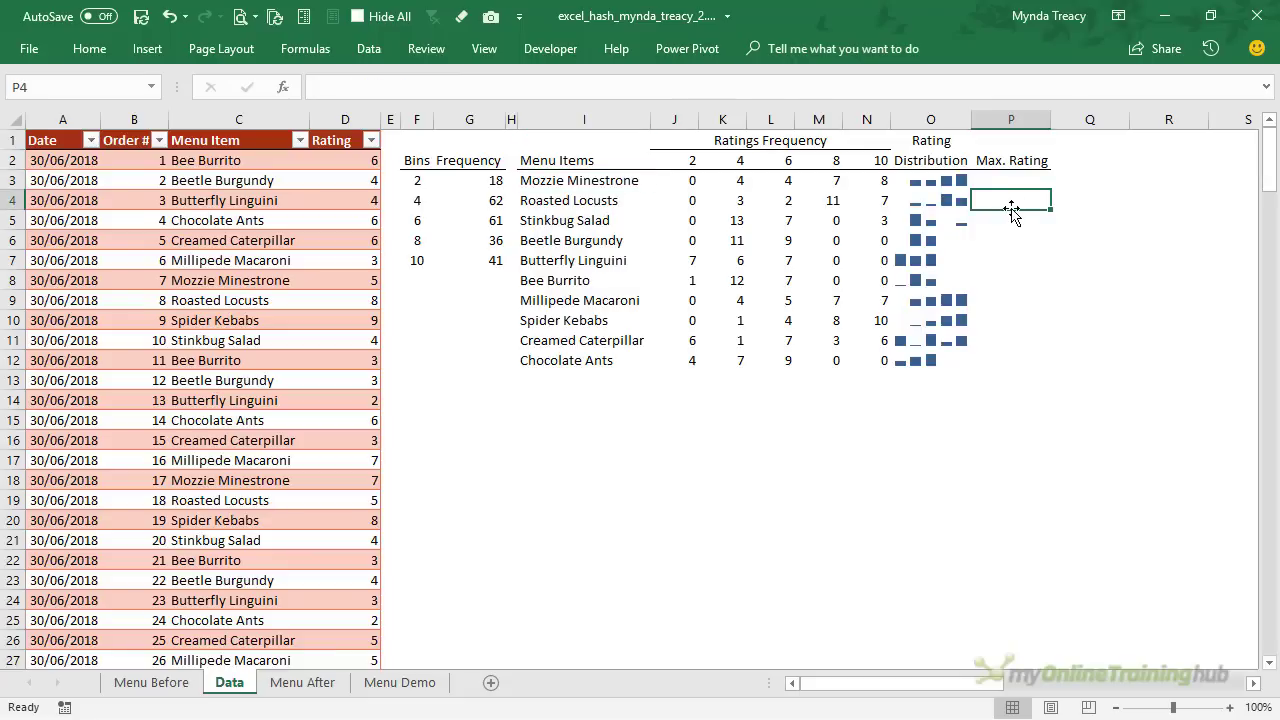
pyautogui.click(578, 201)
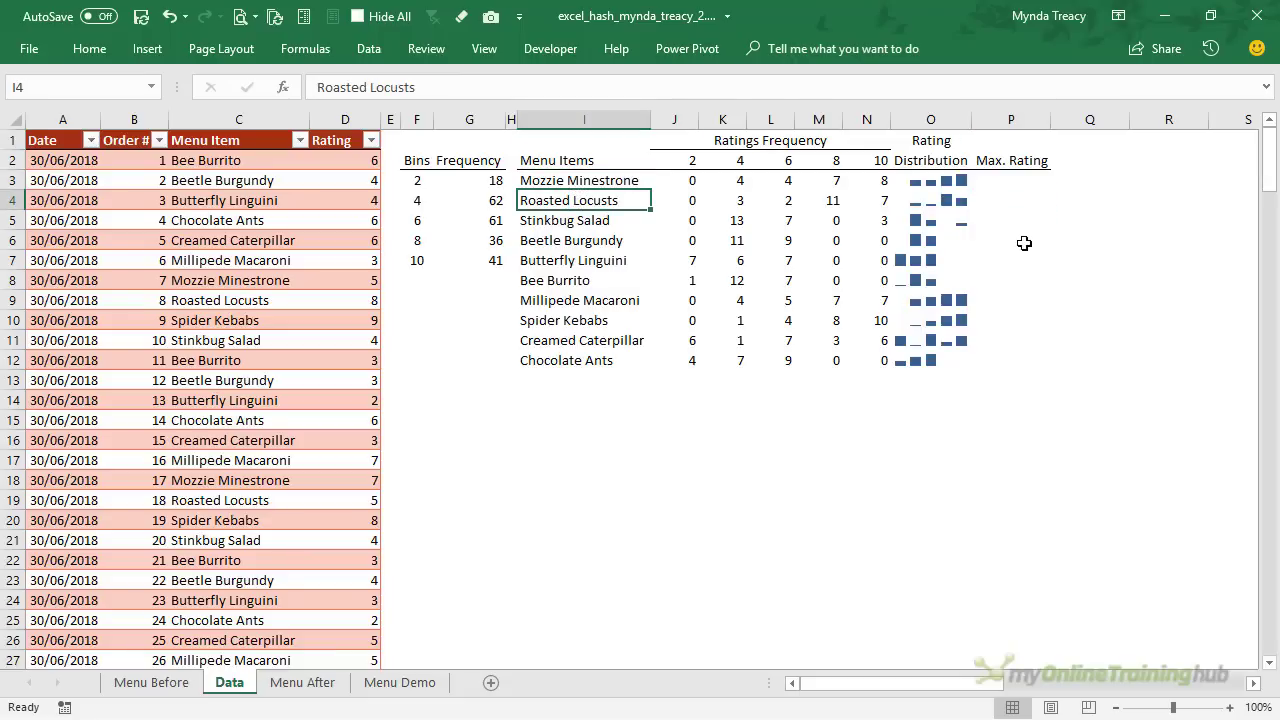
# Step: Start a formula in Max. Rating cell P3 with an IF nested inside MAX
pyautogui.click(1021, 184)
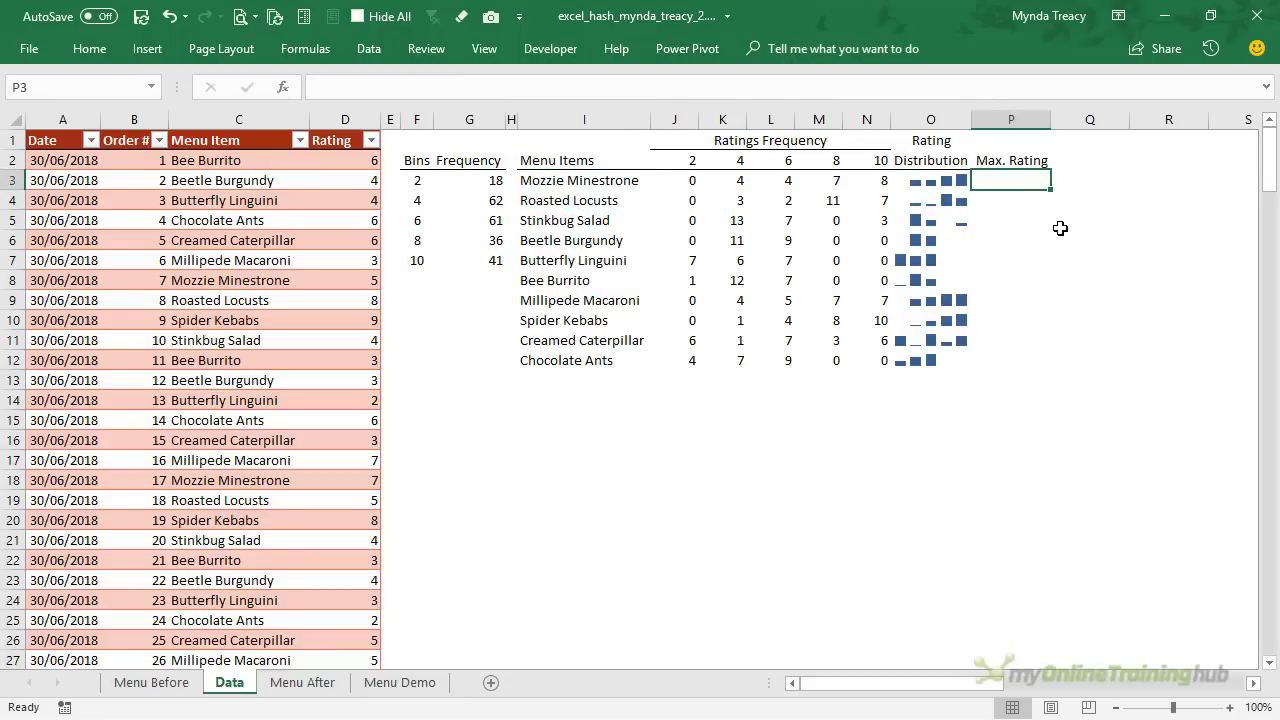
pyautogui.write('=')
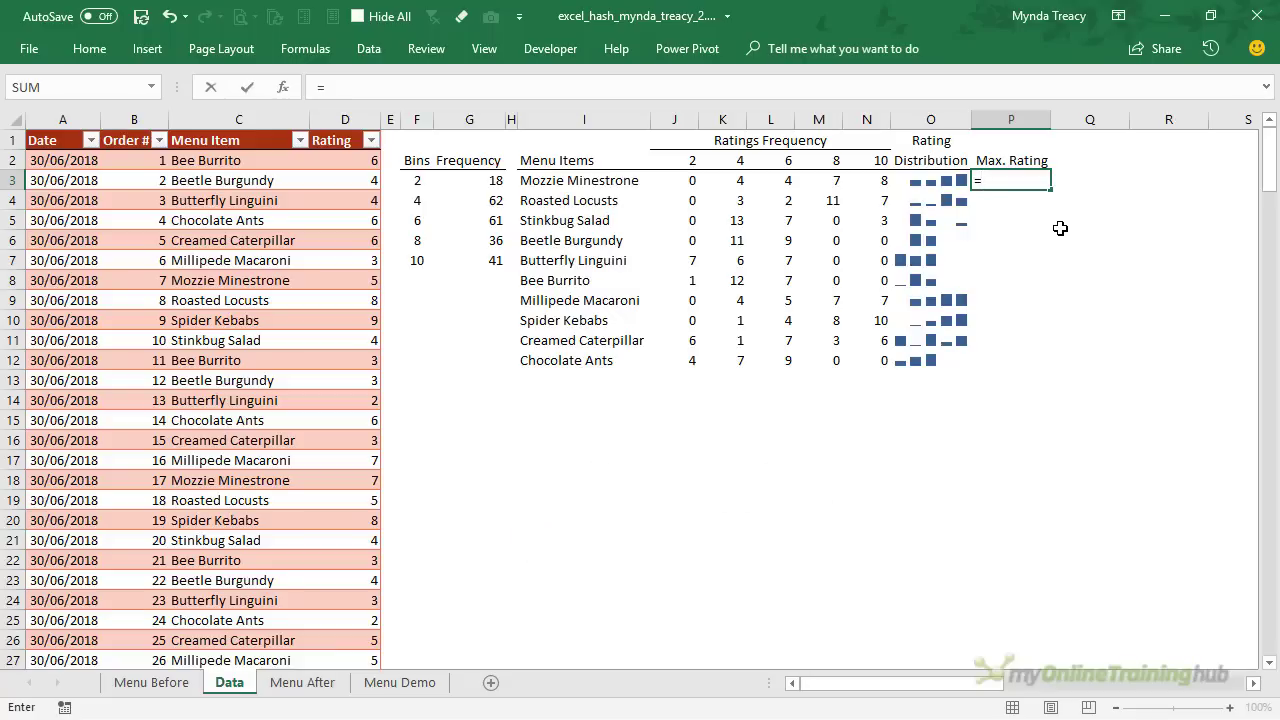
pyautogui.write('max')
pyautogui.press('Tab')
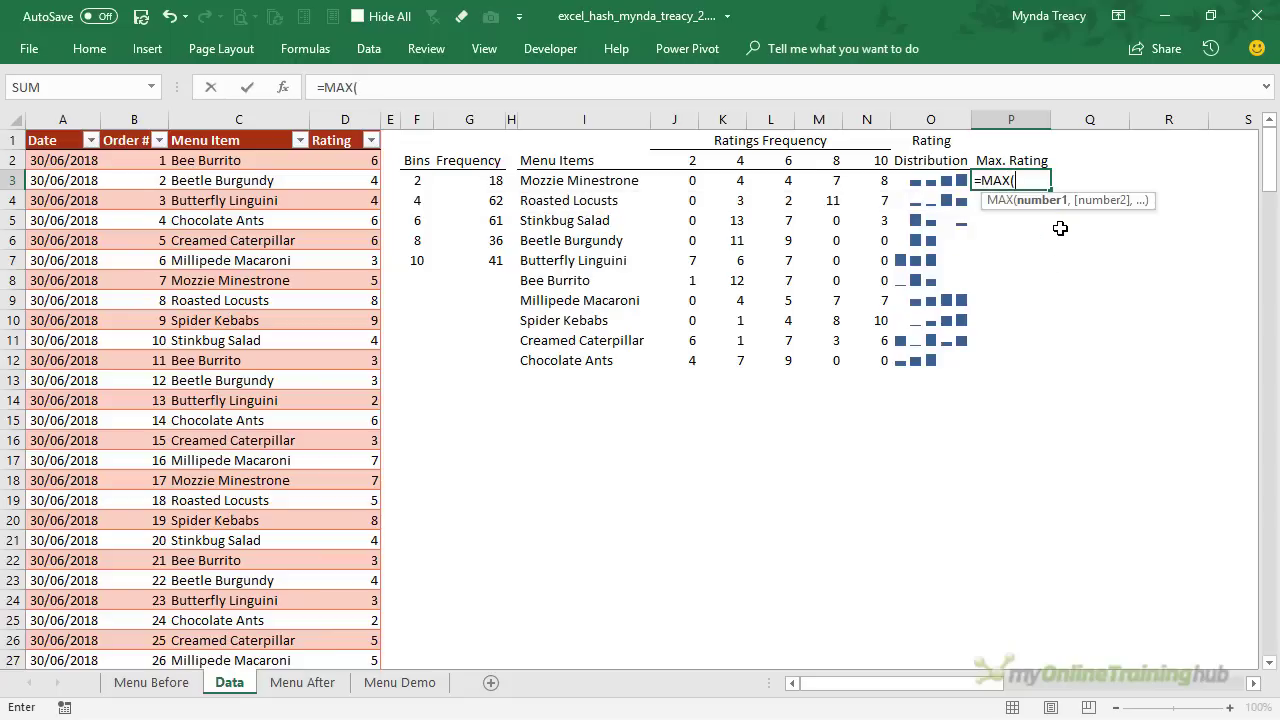
pyautogui.write('if')
pyautogui.press('Tab')
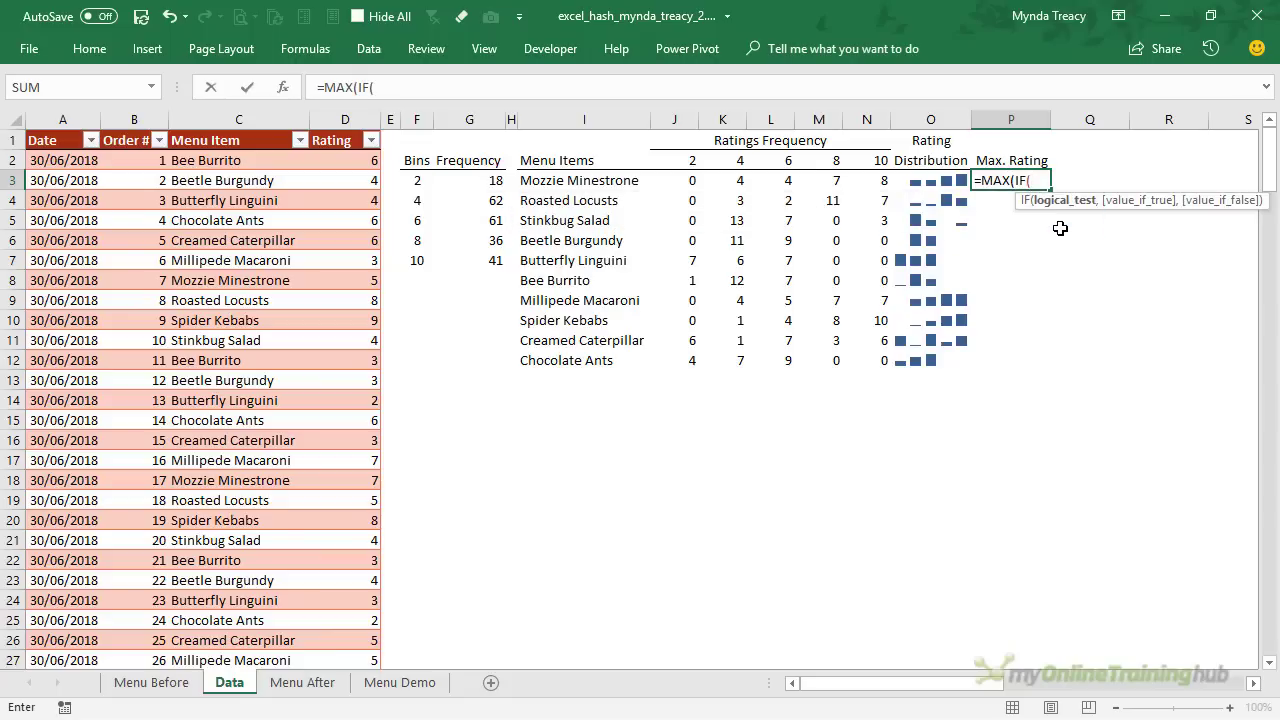
# Step: Make the IF's logical test check whether Orders[Menu Item] equals I3
pyautogui.write('Orders')
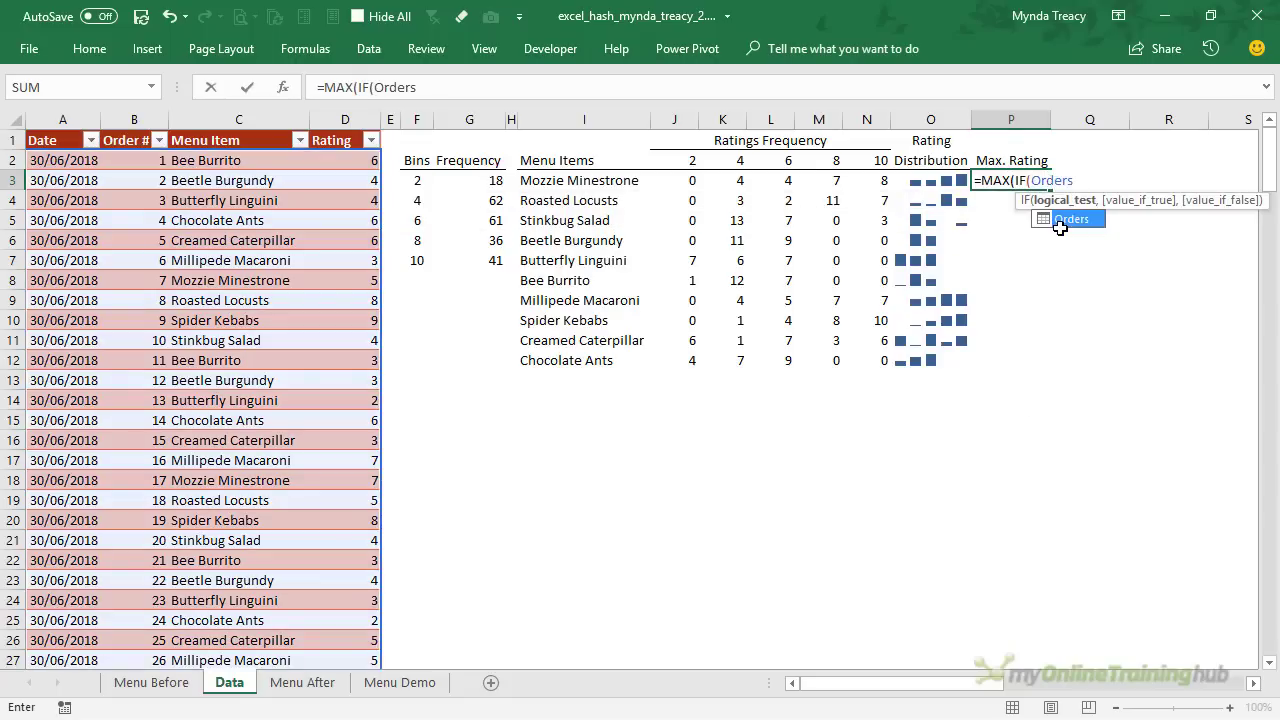
pyautogui.write('[M')
pyautogui.press('Tab')
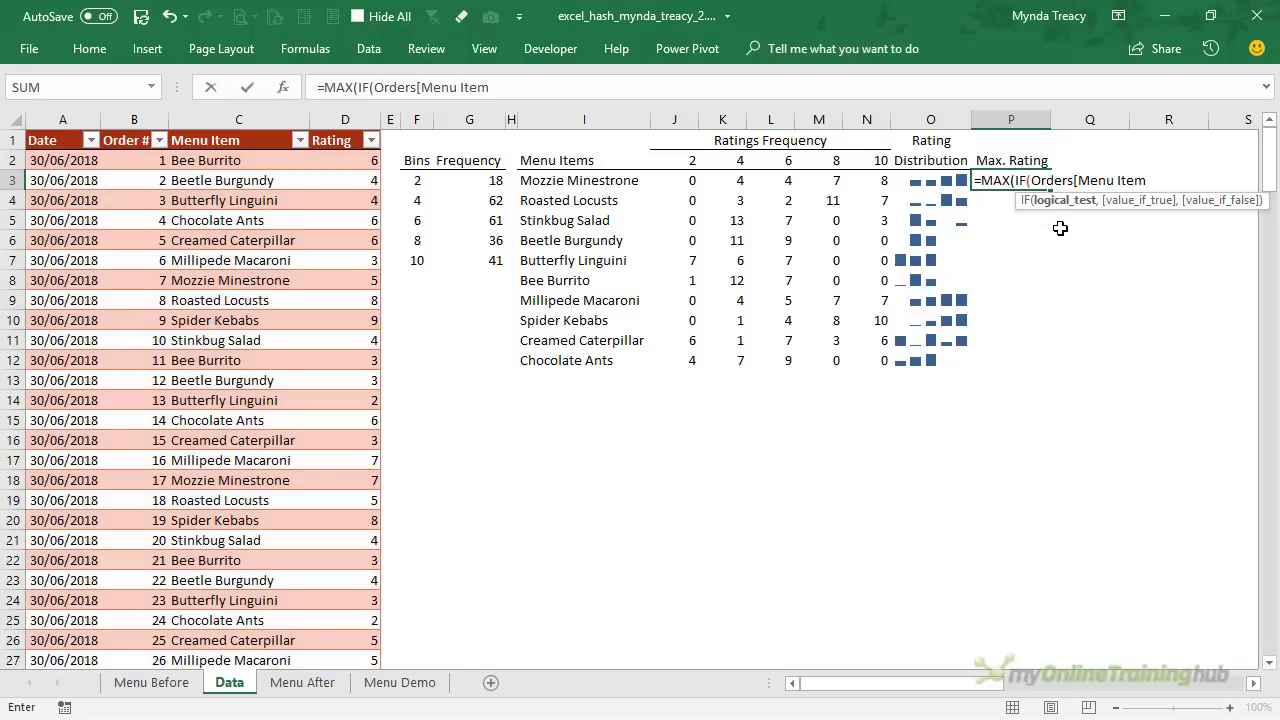
pyautogui.write(']')
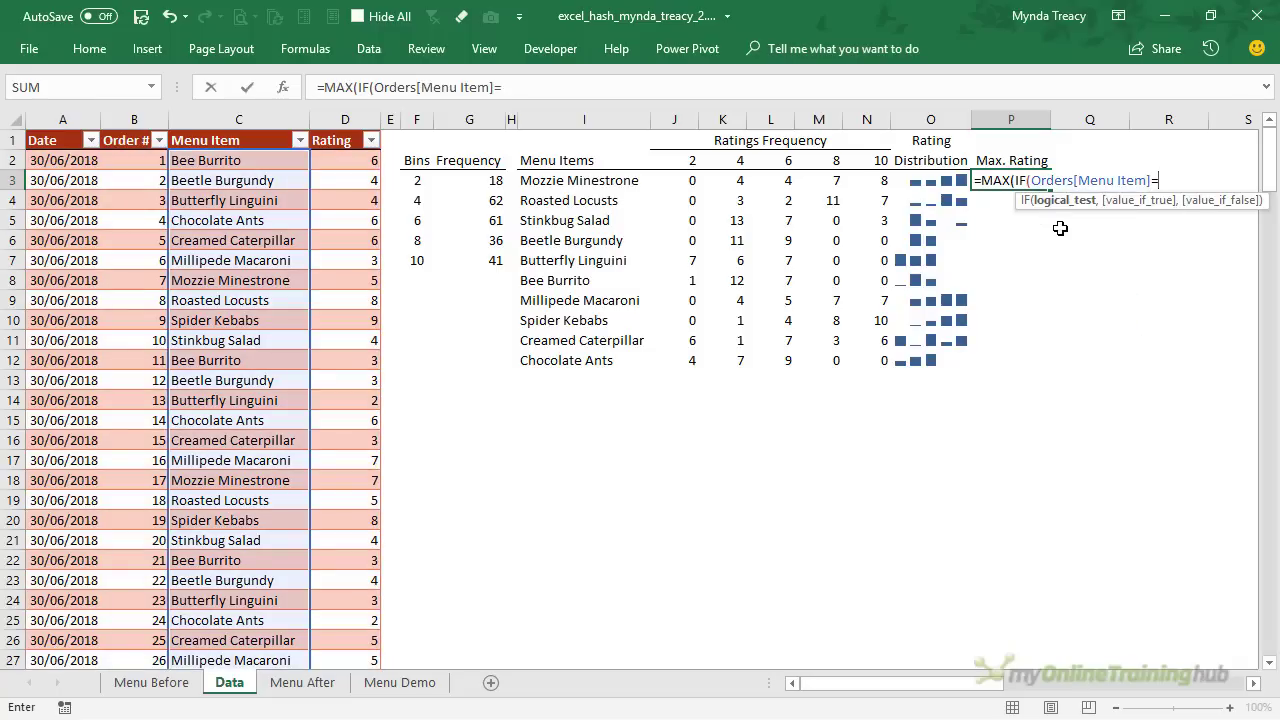
pyautogui.write('=')
pyautogui.click(580, 181)
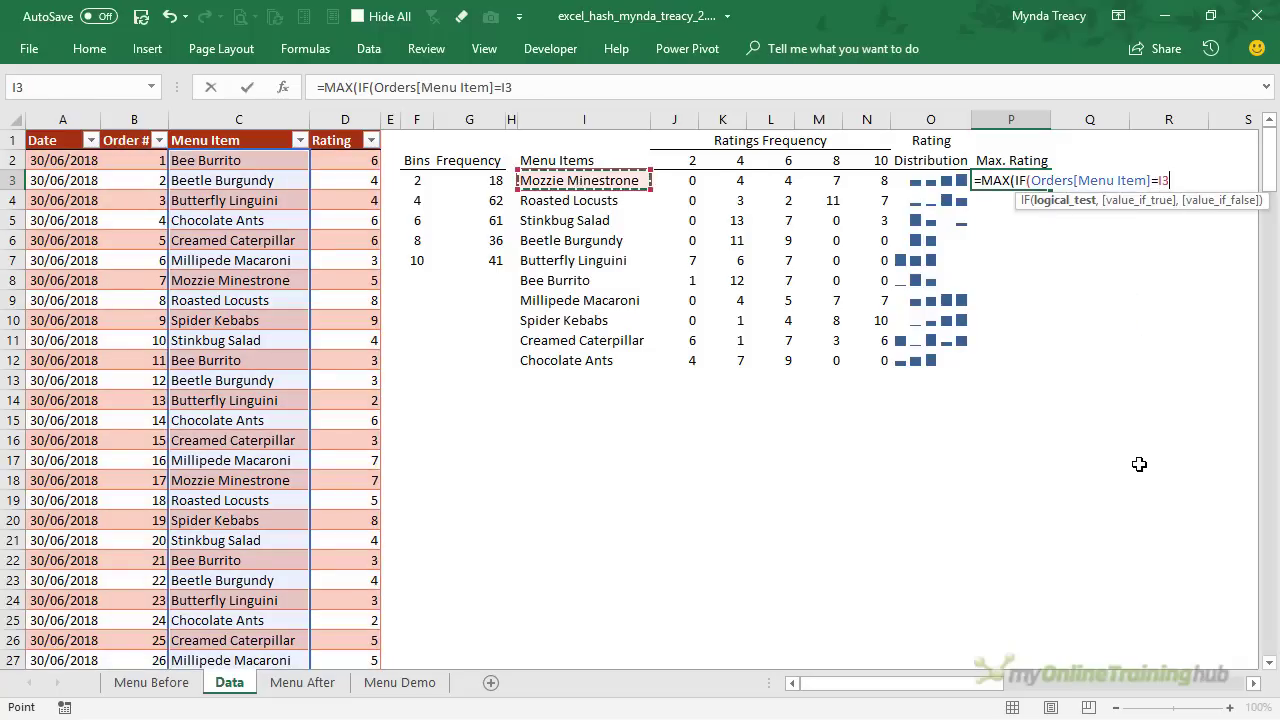
# Step: Return Orders[Rating] as the IF's true value and enter the P3 formula as an array formula
pyautogui.write(',Orders')
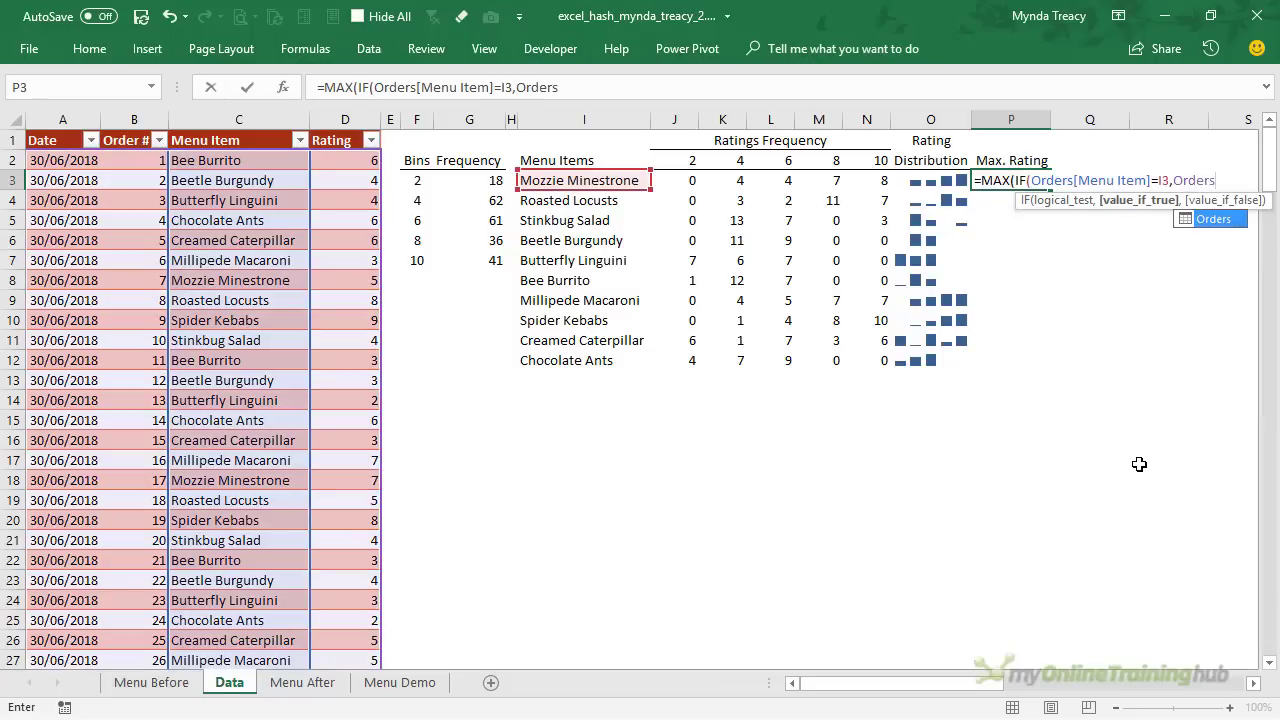
pyautogui.write(']')
pyautogui.press('BackSpace')
pyautogui.write('[Rating')
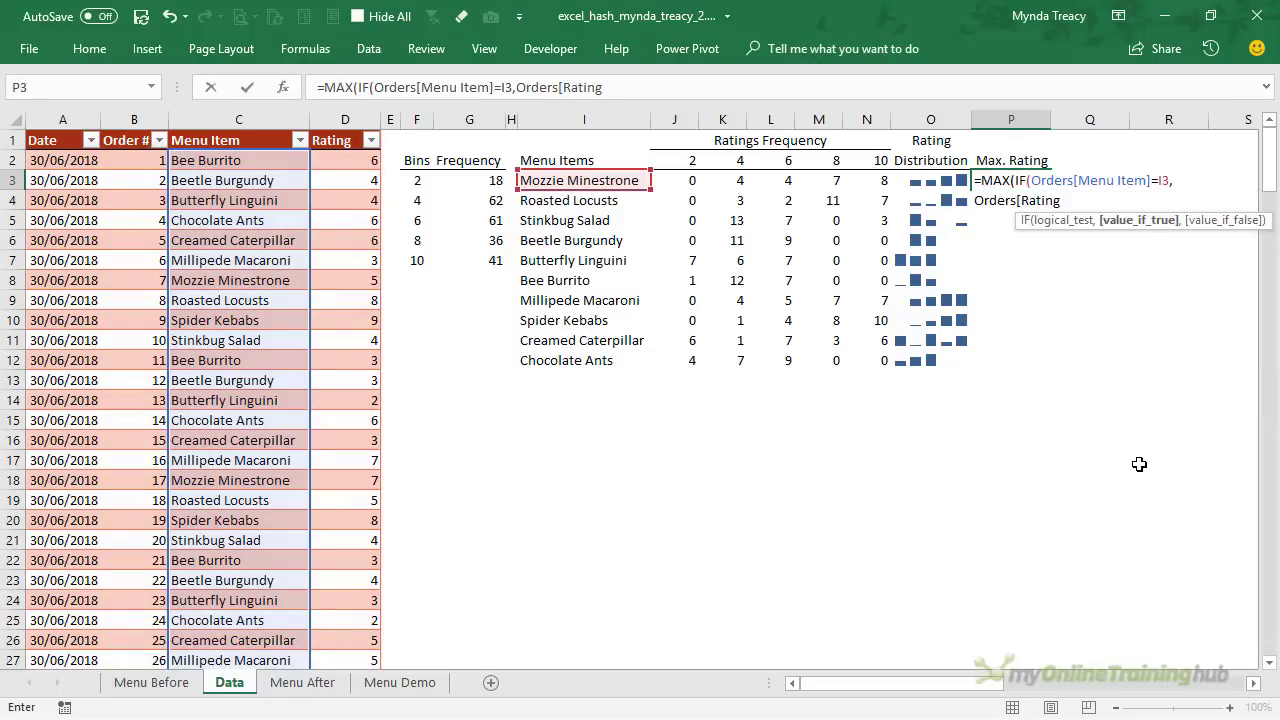
pyautogui.write('])')
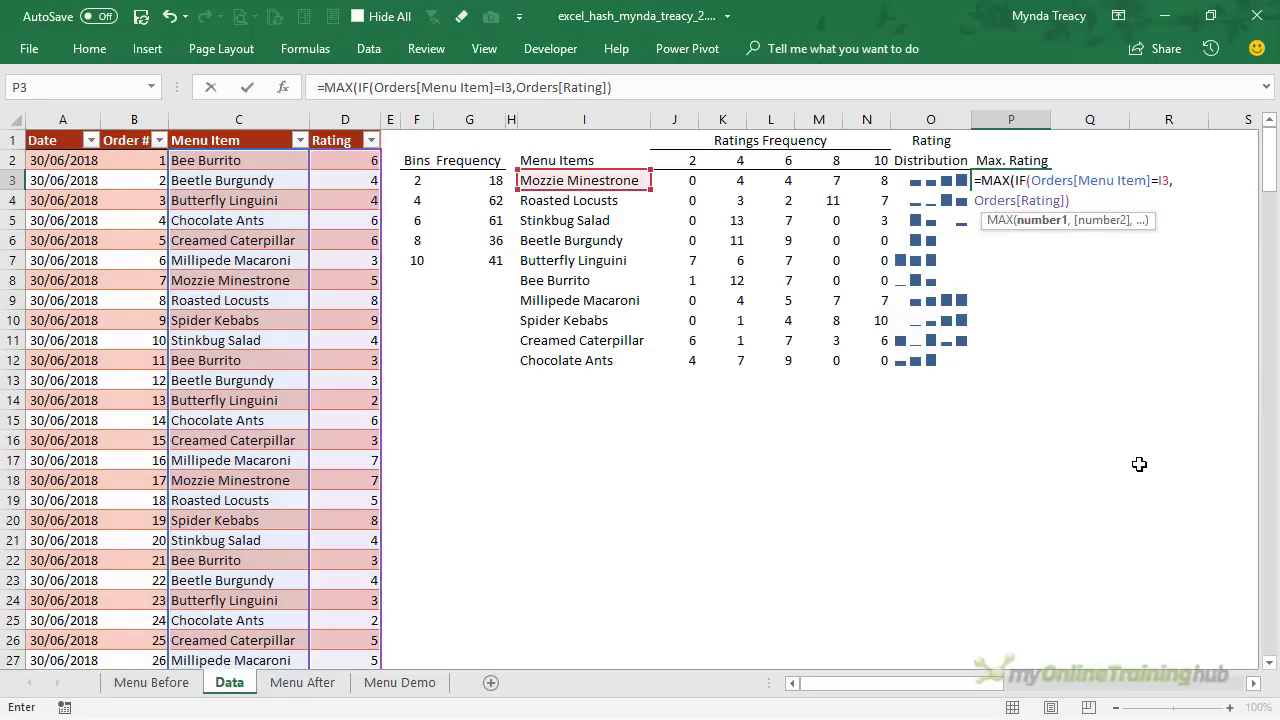
pyautogui.write(')')
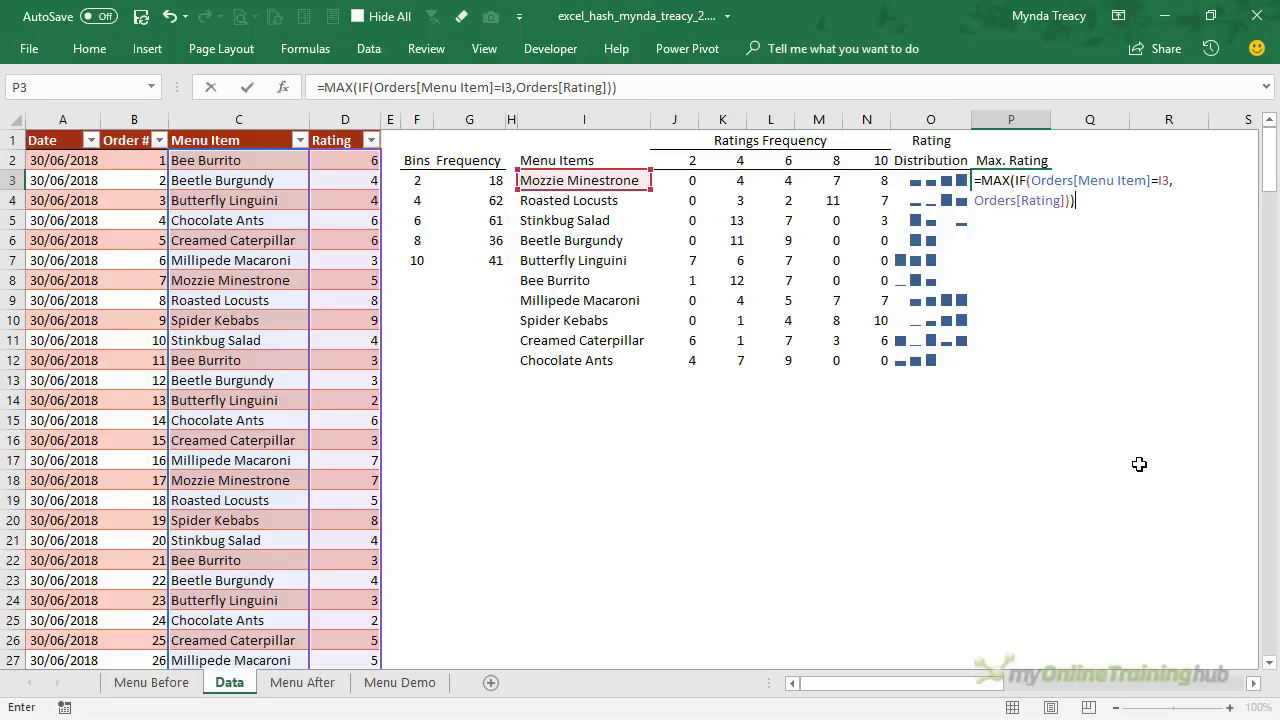
pyautogui.hotkey('ctrl', 'shift', 'Return')
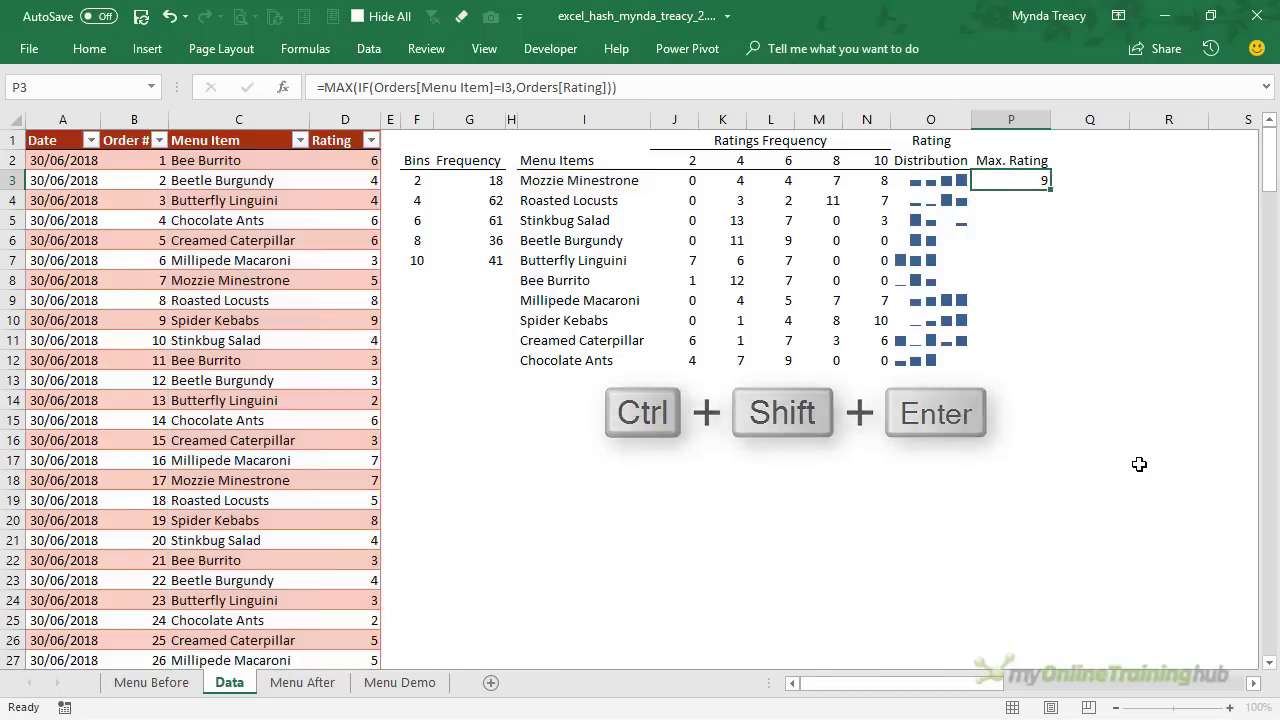
# Step: Copy the P3 maximum rating formula down to P12 and inspect it alongside the sparklines in O3:O12
pyautogui.doubleClick(1052, 190)
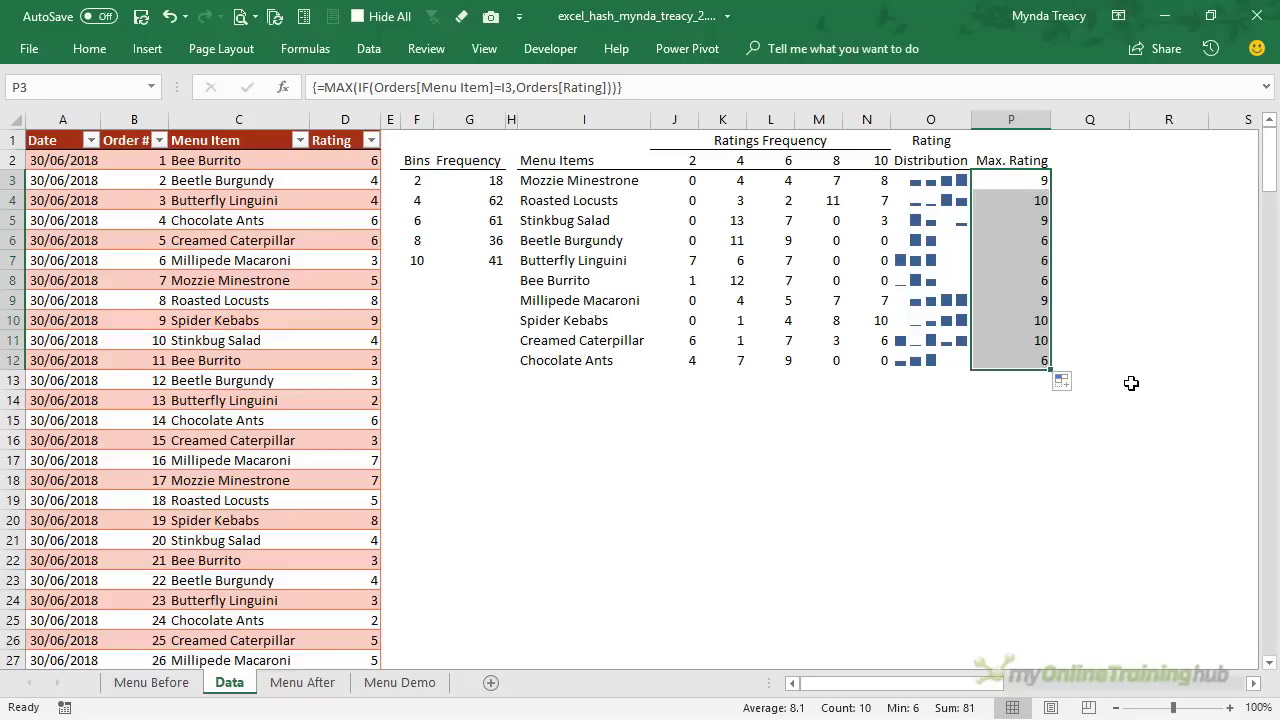
pyautogui.click(1013, 199)
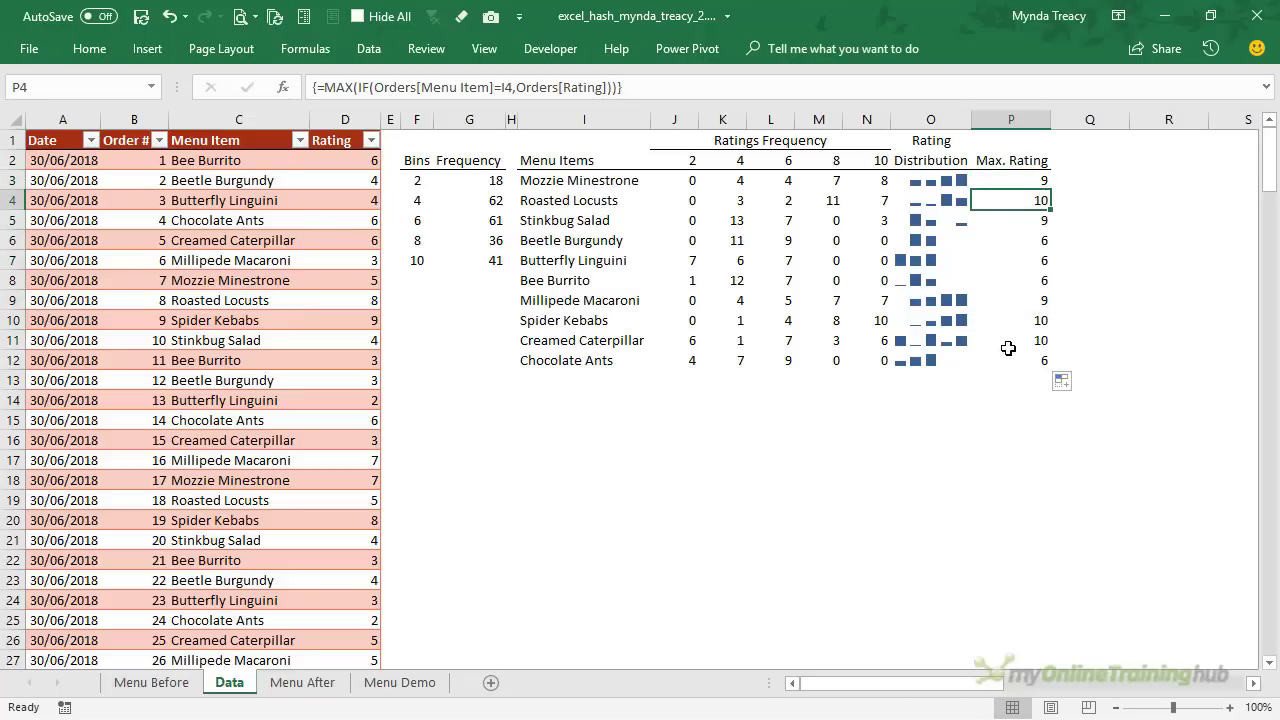
pyautogui.click(958, 176)
pyautogui.moveTo(958, 176); pyautogui.dragTo(948, 362)
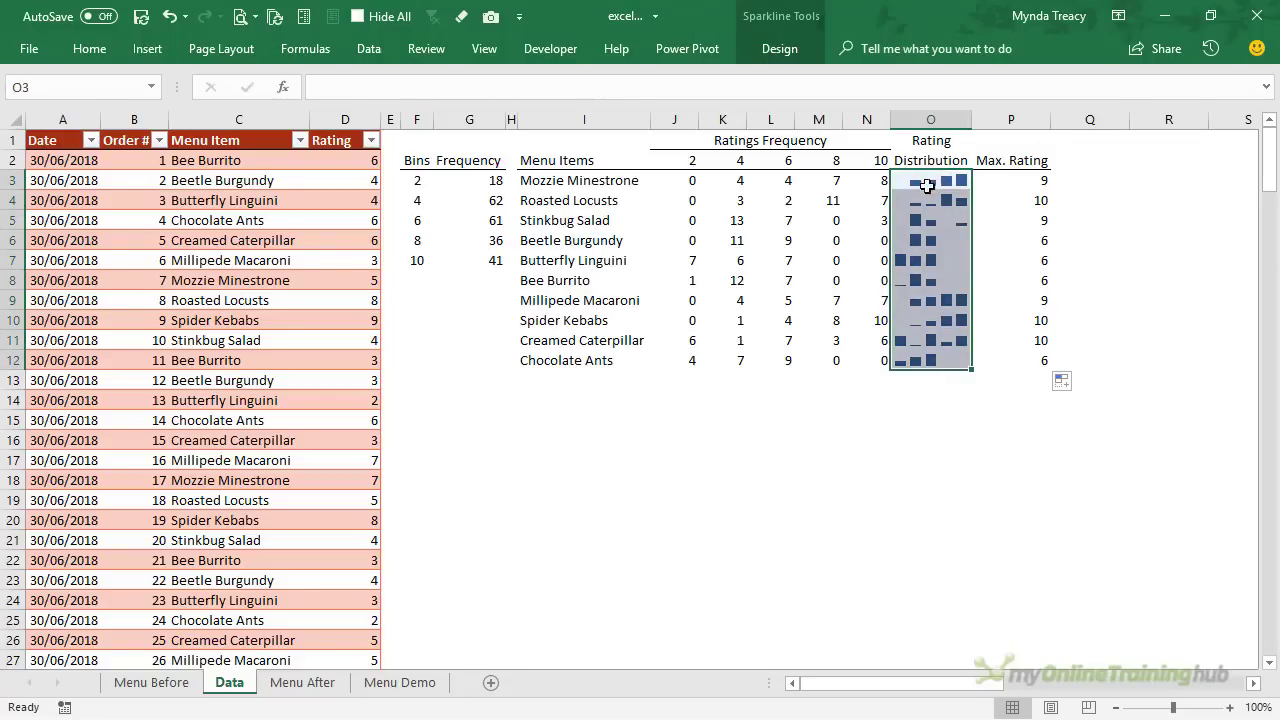
pyautogui.click(938, 180)
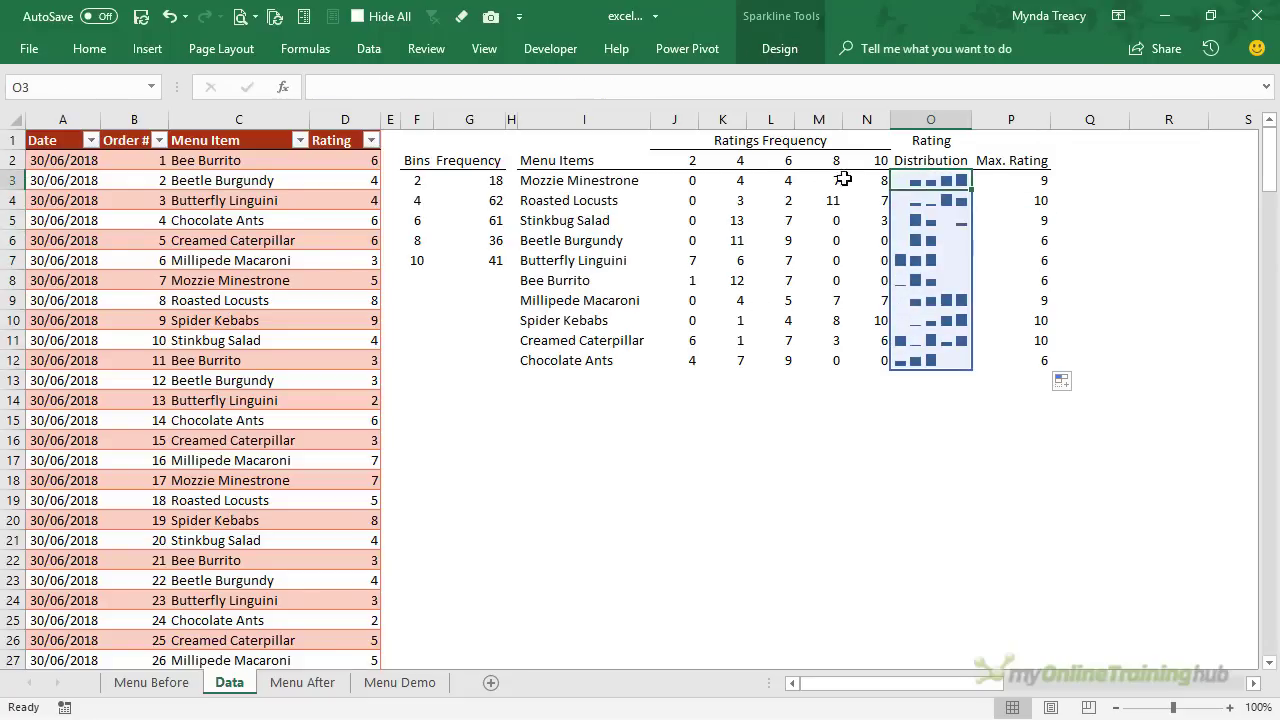
# Step: On the Menu Demo sheet, link Mozzie Minestrone's Max Rating cell D6 to Data!P3
pyautogui.click(399, 682)
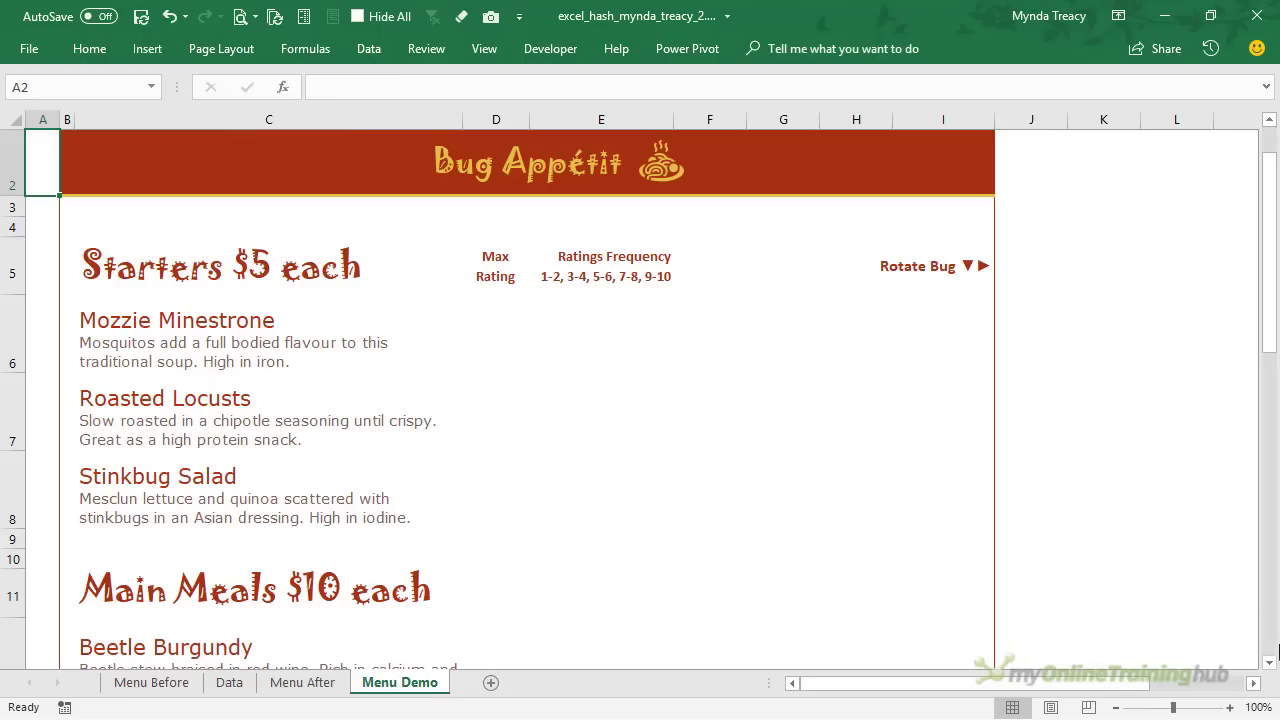
pyautogui.click(1274, 664)
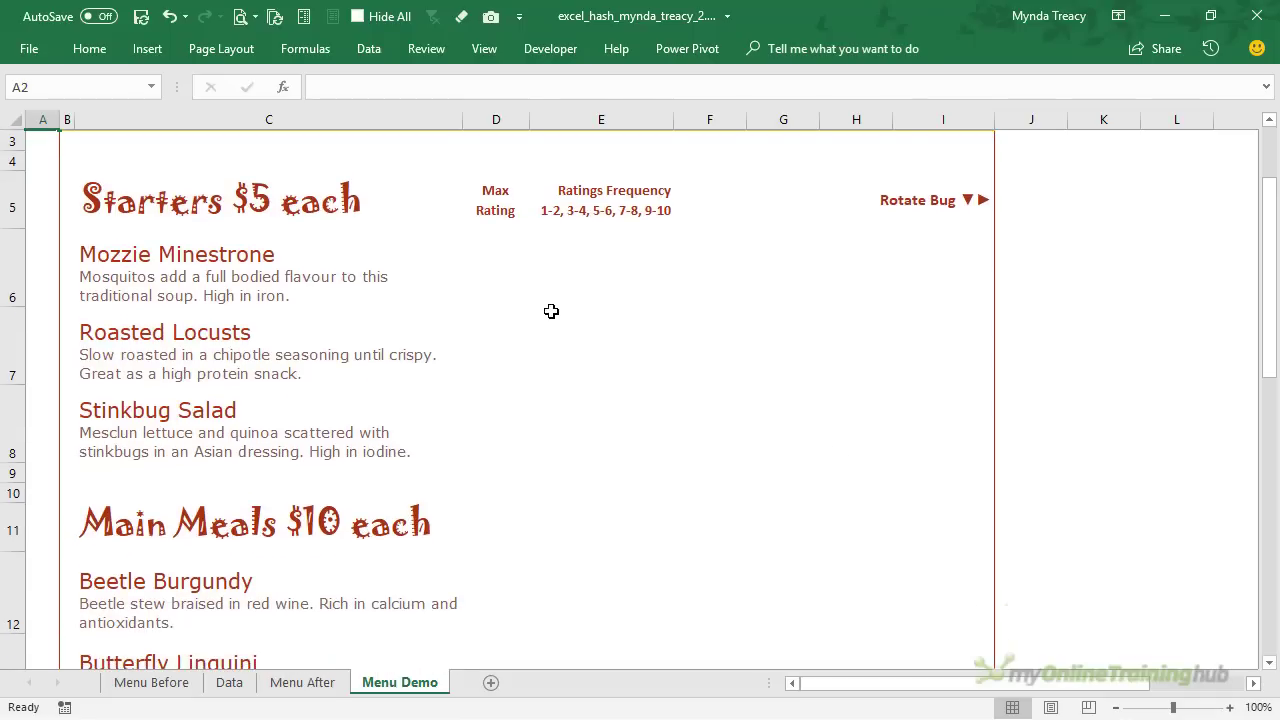
pyautogui.click(505, 277)
pyautogui.write('=')
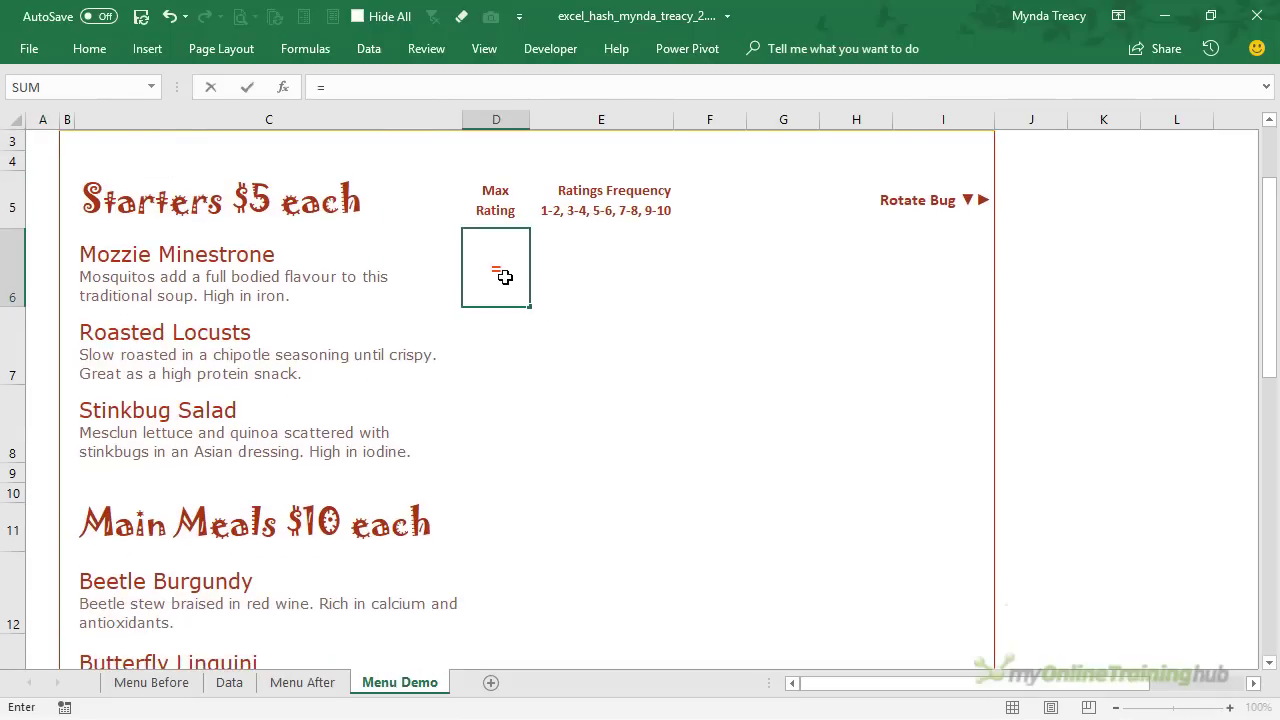
pyautogui.click(228, 682)
pyautogui.click(1015, 184)
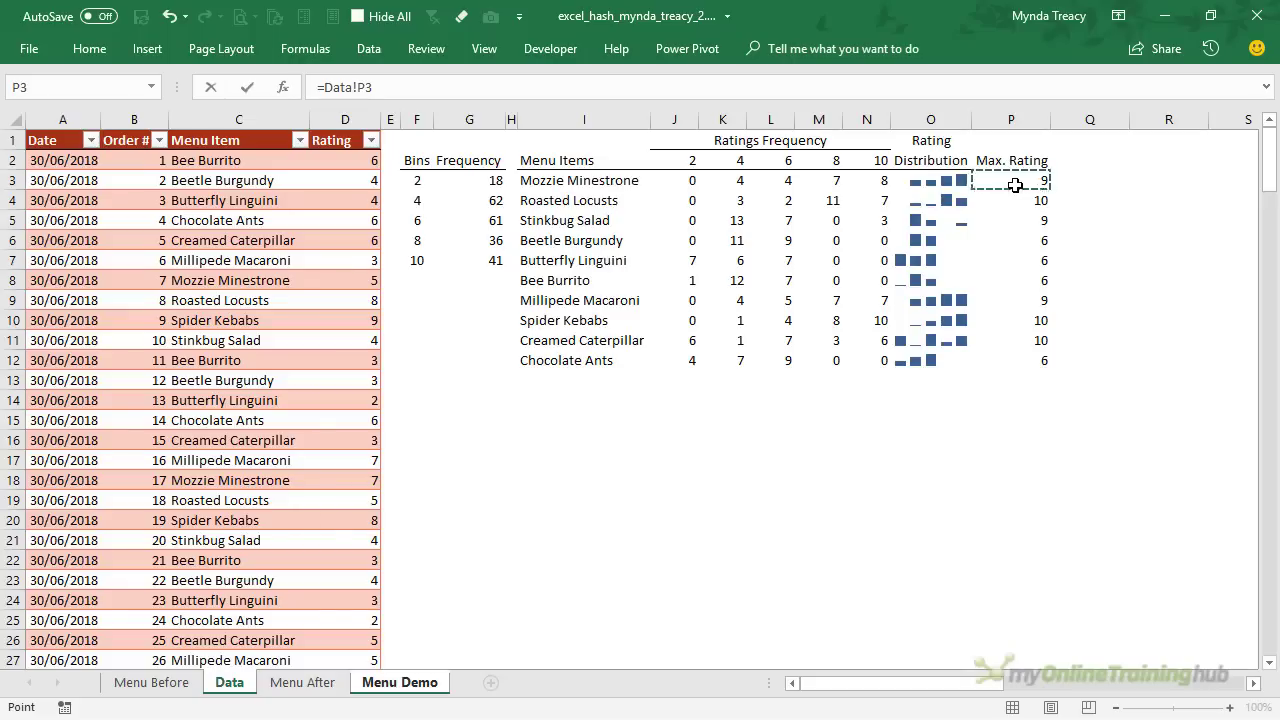
pyautogui.press('Return')
pyautogui.click(528, 278)
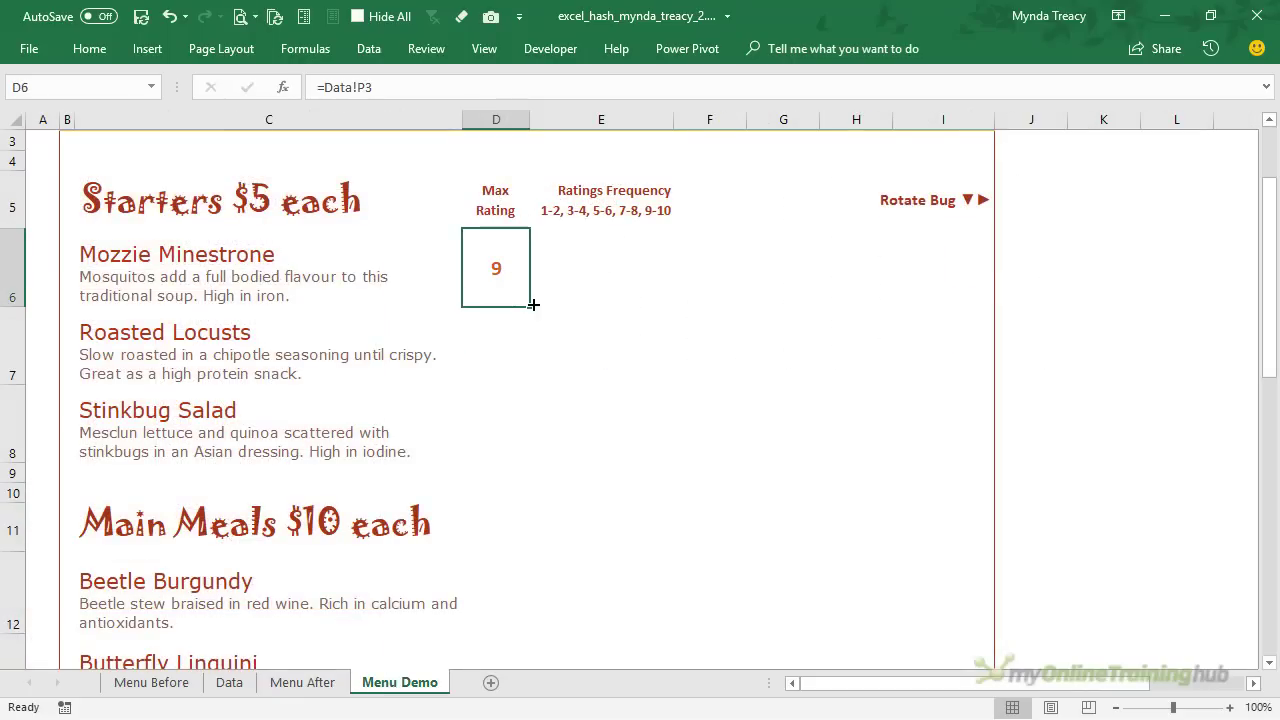
# Step: Fill the D6 rating link down to D8 and create column sparklines in E6:E8 from Data sheet range J3:N5
pyautogui.moveTo(533, 306); pyautogui.dragTo(534, 464)
pyautogui.click(588, 252)
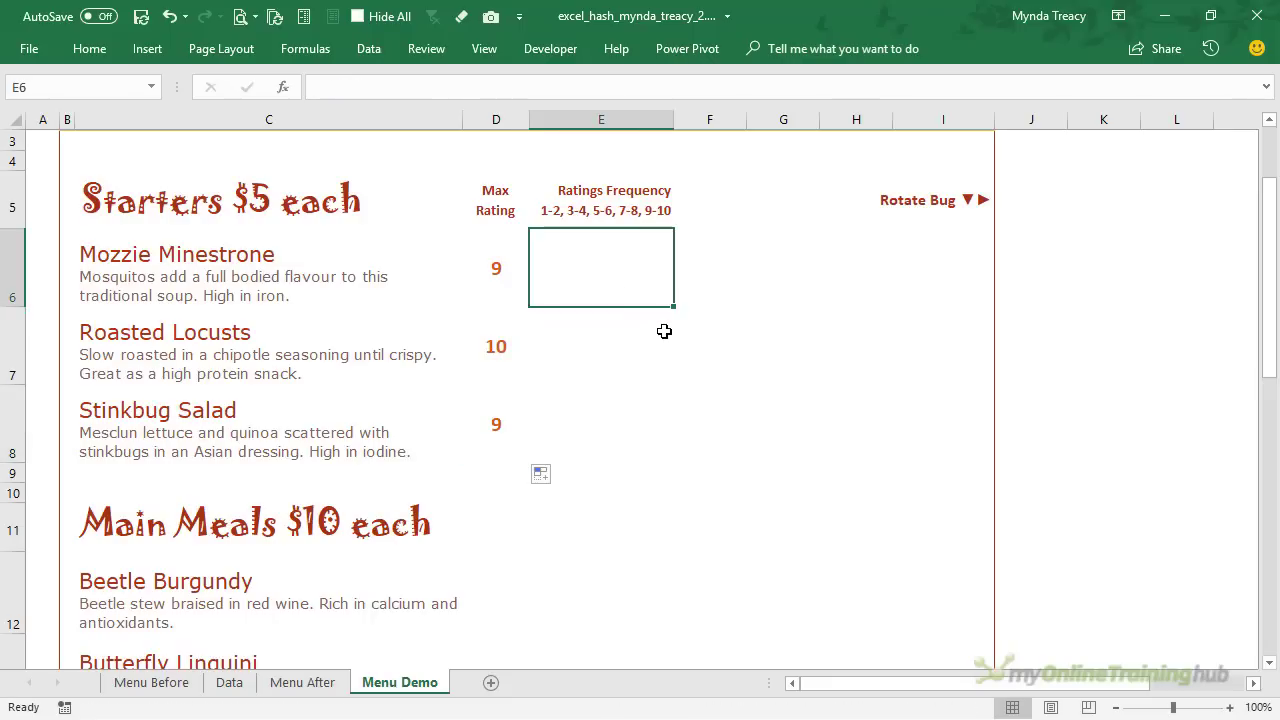
pyautogui.moveTo(641, 406); pyautogui.dragTo(623, 423)
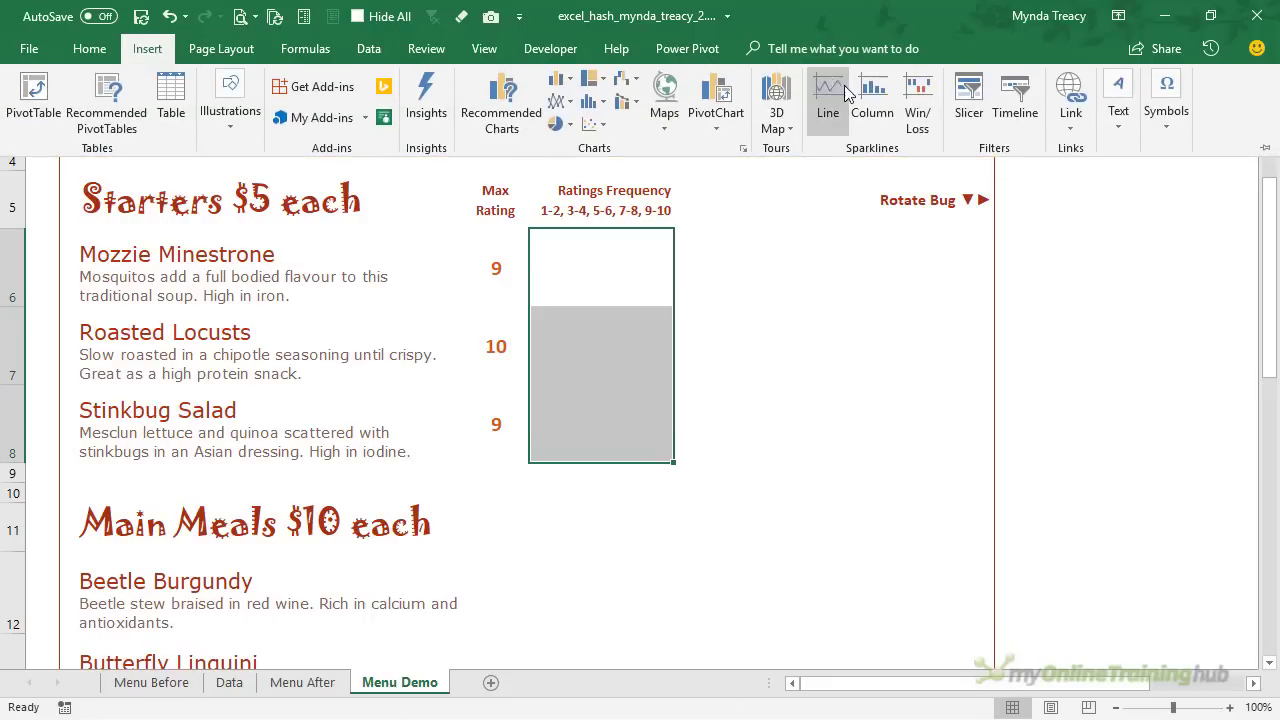
pyautogui.click(828, 110)
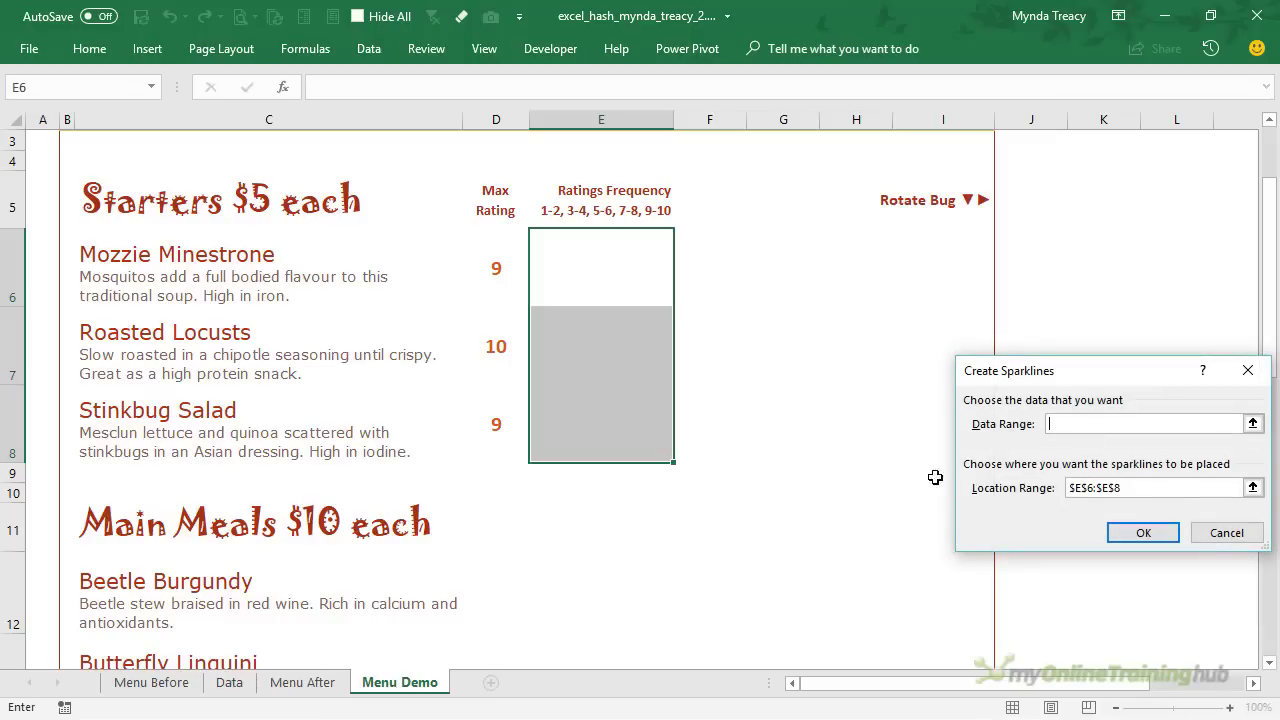
pyautogui.click(229, 682)
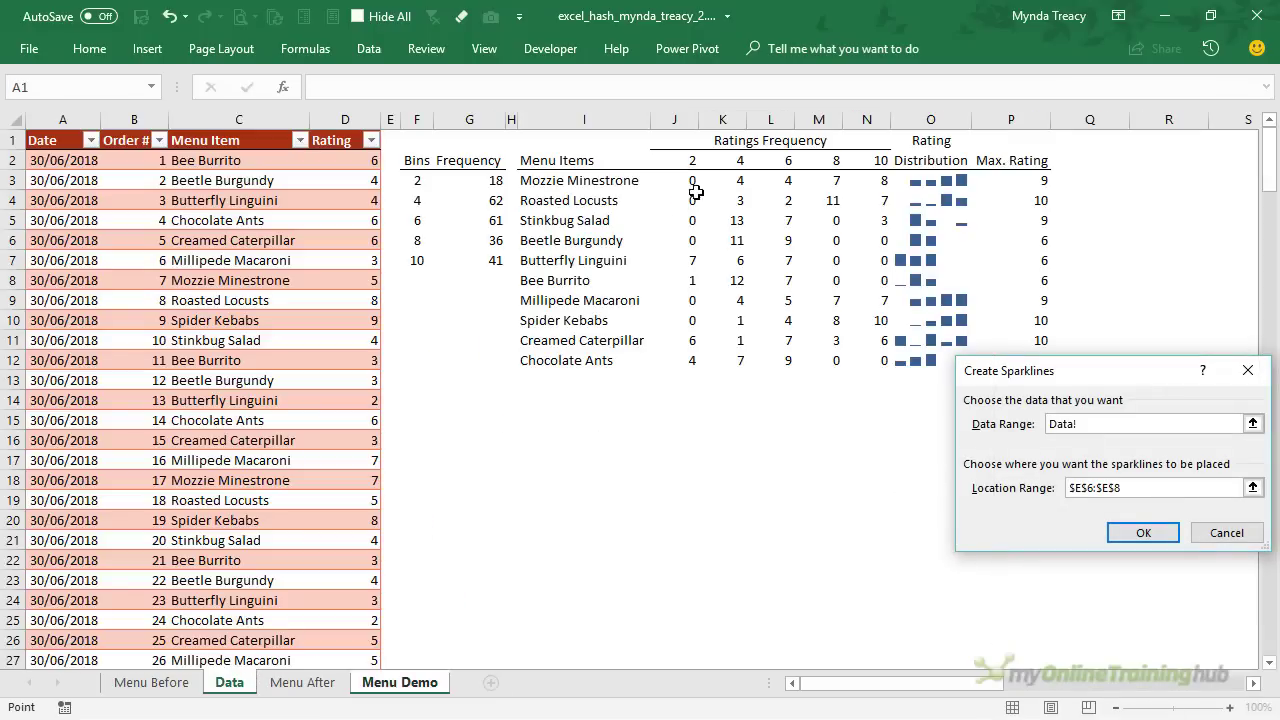
pyautogui.moveTo(690, 186); pyautogui.dragTo(882, 220)
pyautogui.click(1149, 540)
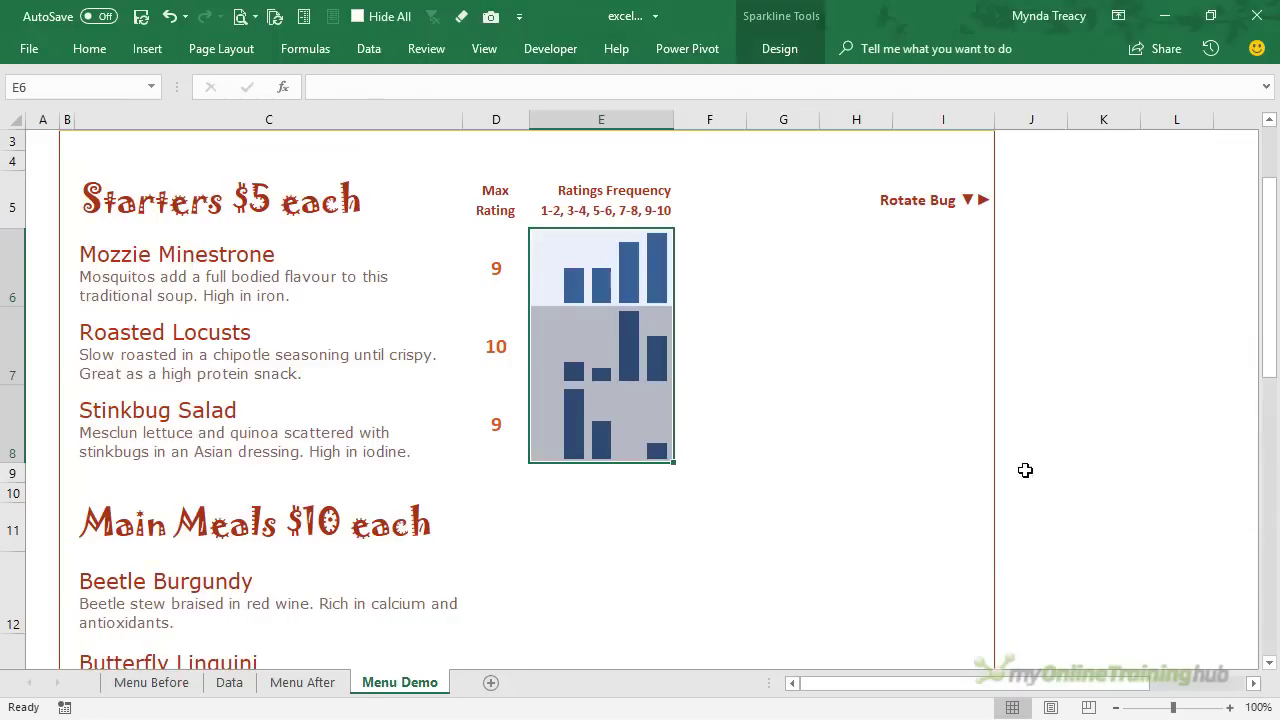
# Step: Recolour the starters' rating frequency sparklines with the dark orange theme colour matching the Max Rating figures
pyautogui.click(796, 50)
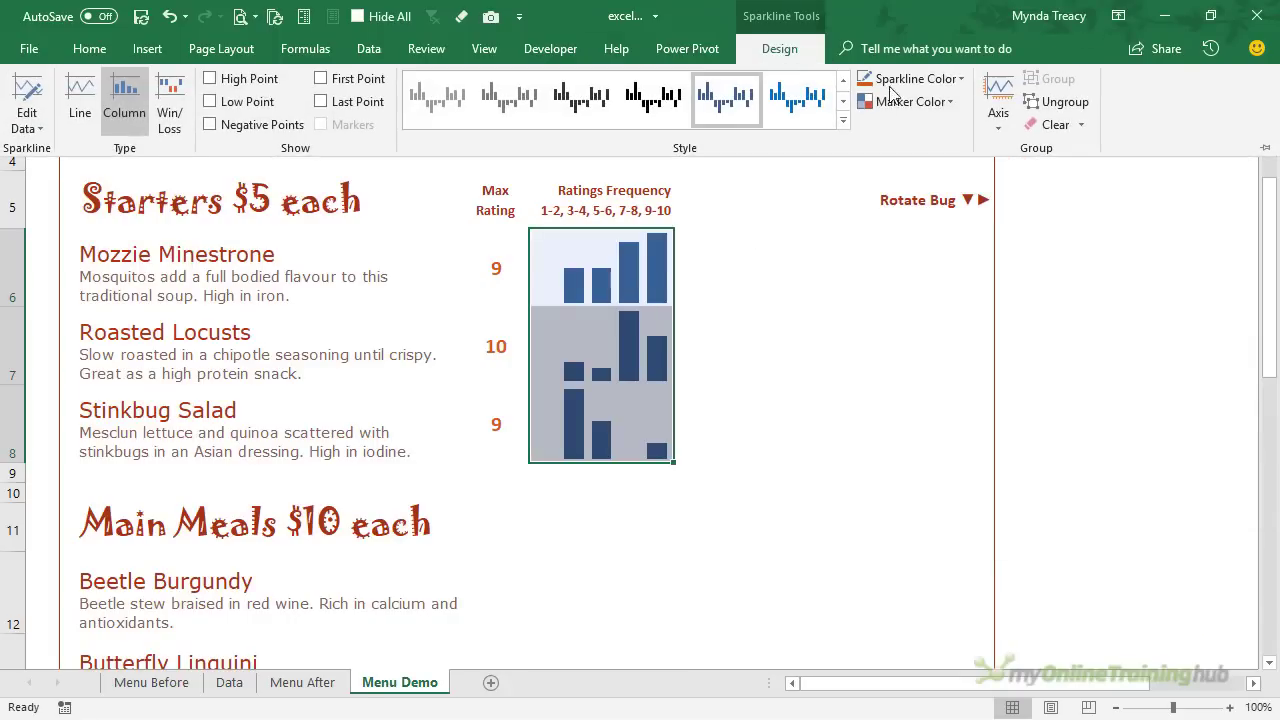
pyautogui.click(955, 79)
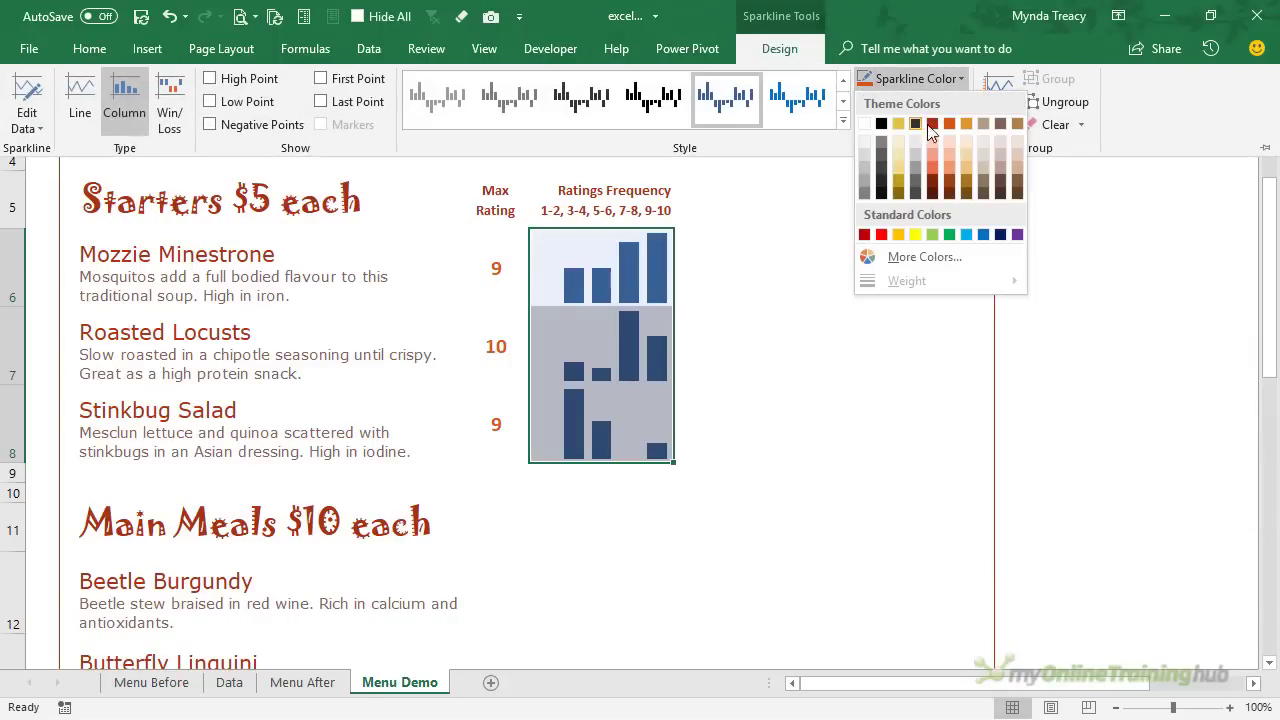
pyautogui.click(960, 125)
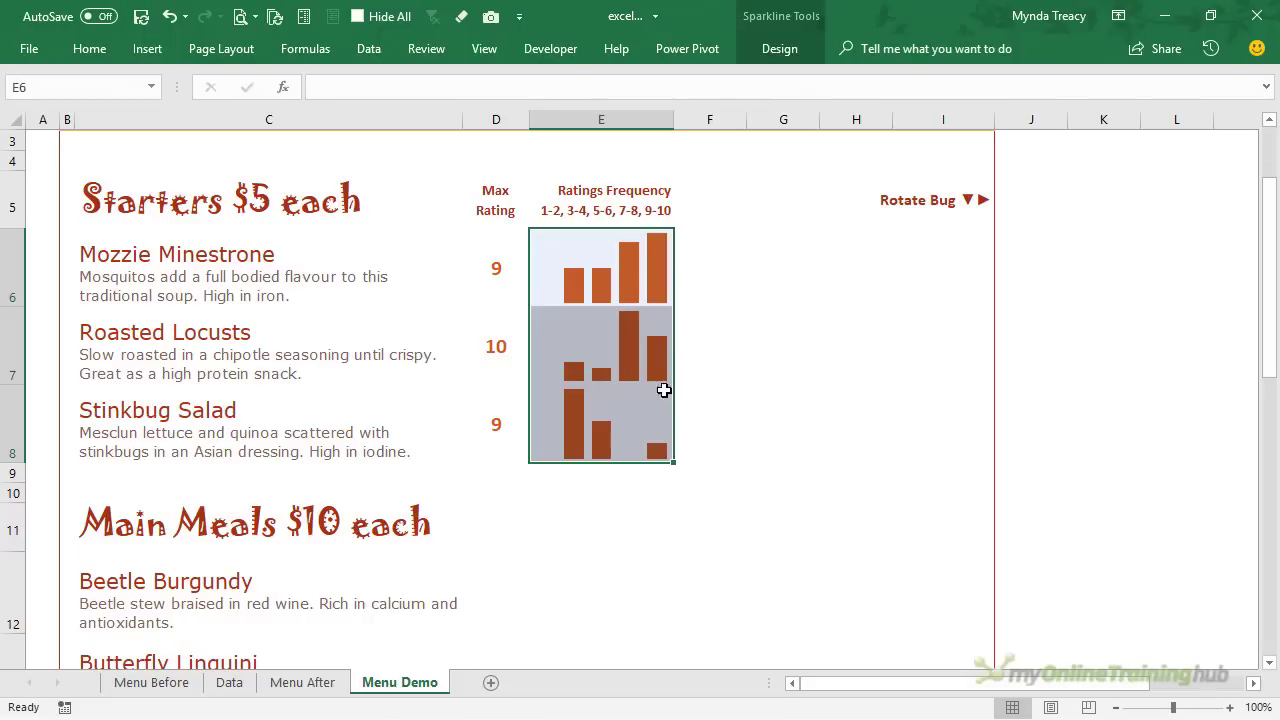
pyautogui.click(487, 586)
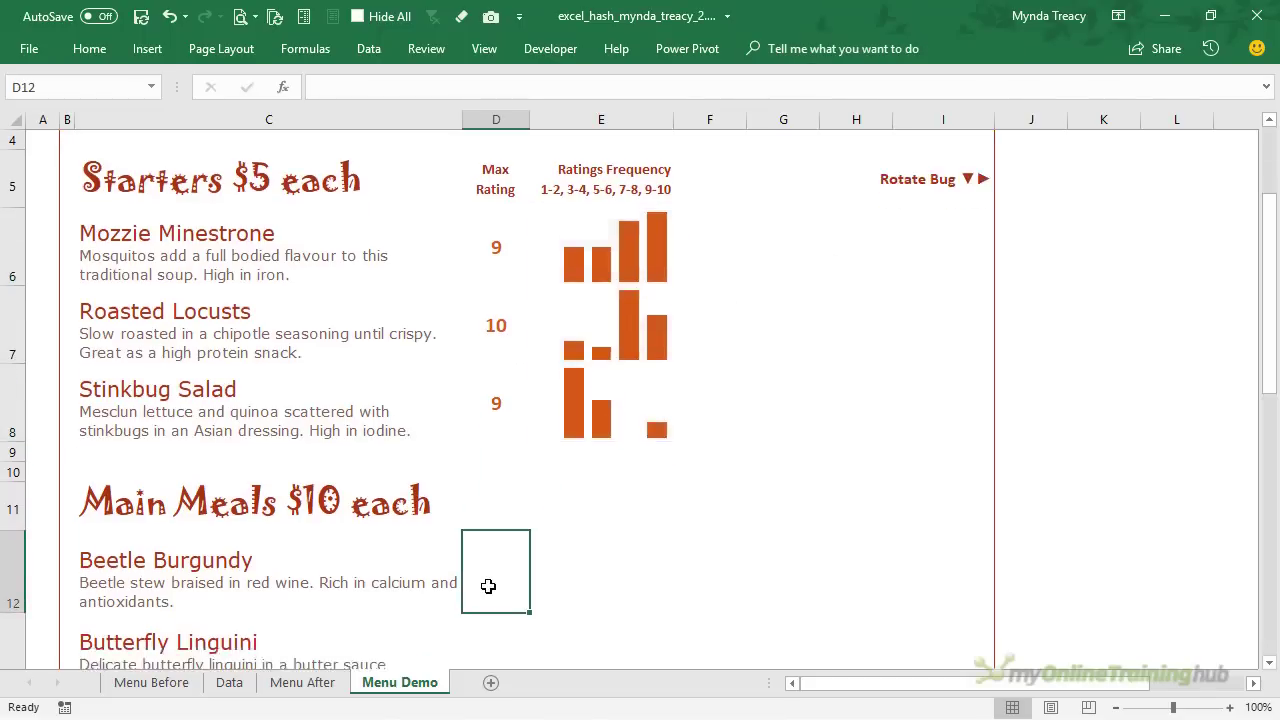
# Step: From cell G6, browse the online 3D model library and open its Bugs category
pyautogui.scroll(-4, 488, 586)
pyautogui.scroll(2, 488, 586)
pyautogui.scroll(3, 488, 586)
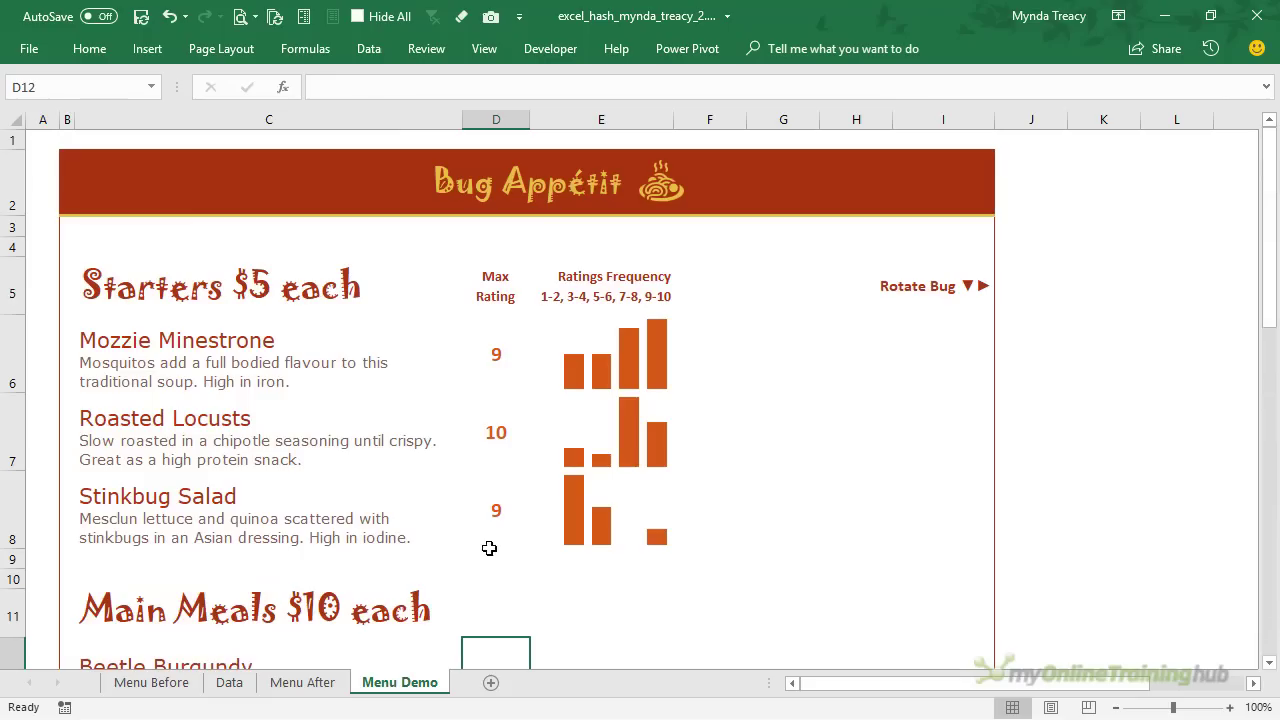
pyautogui.click(815, 328)
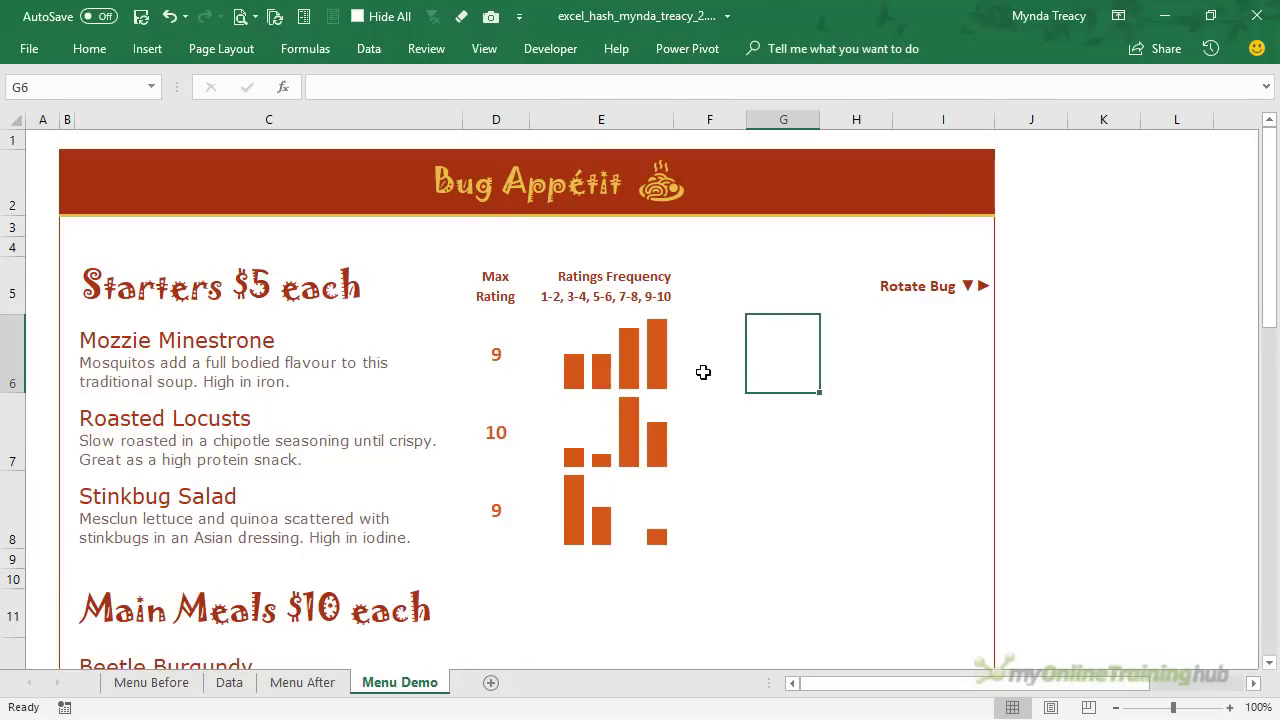
pyautogui.click(148, 48)
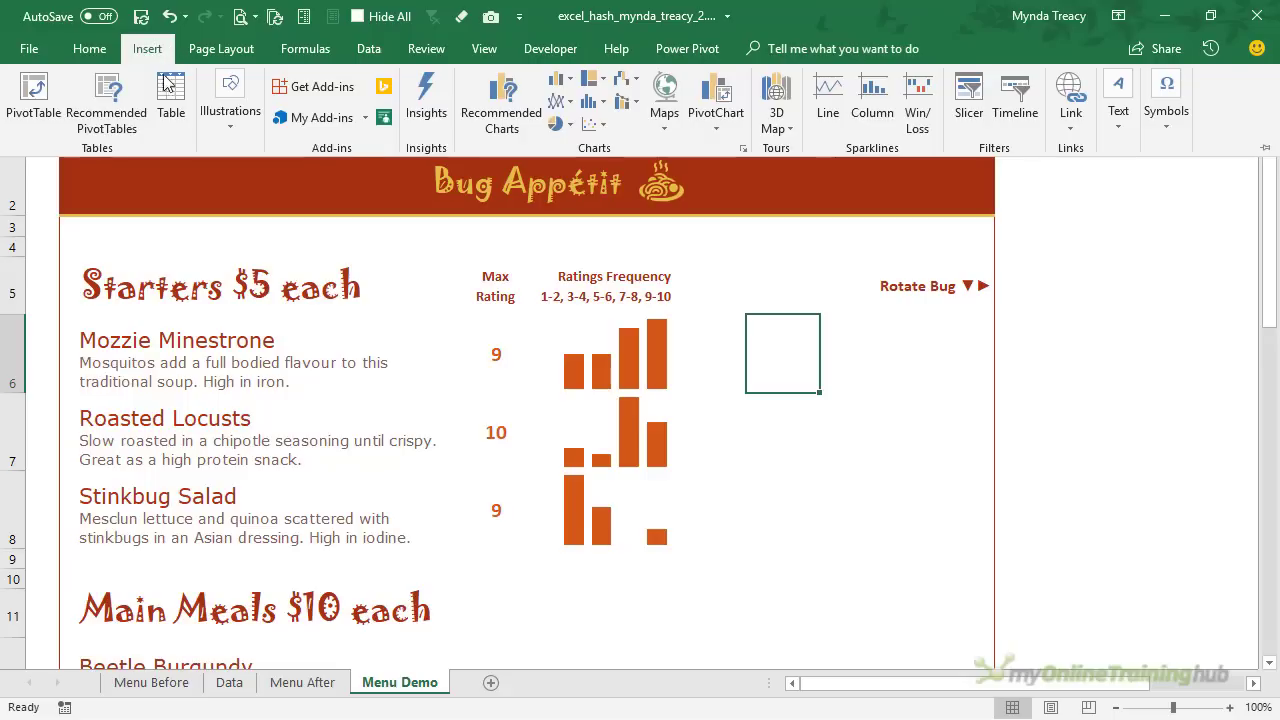
pyautogui.click(240, 125)
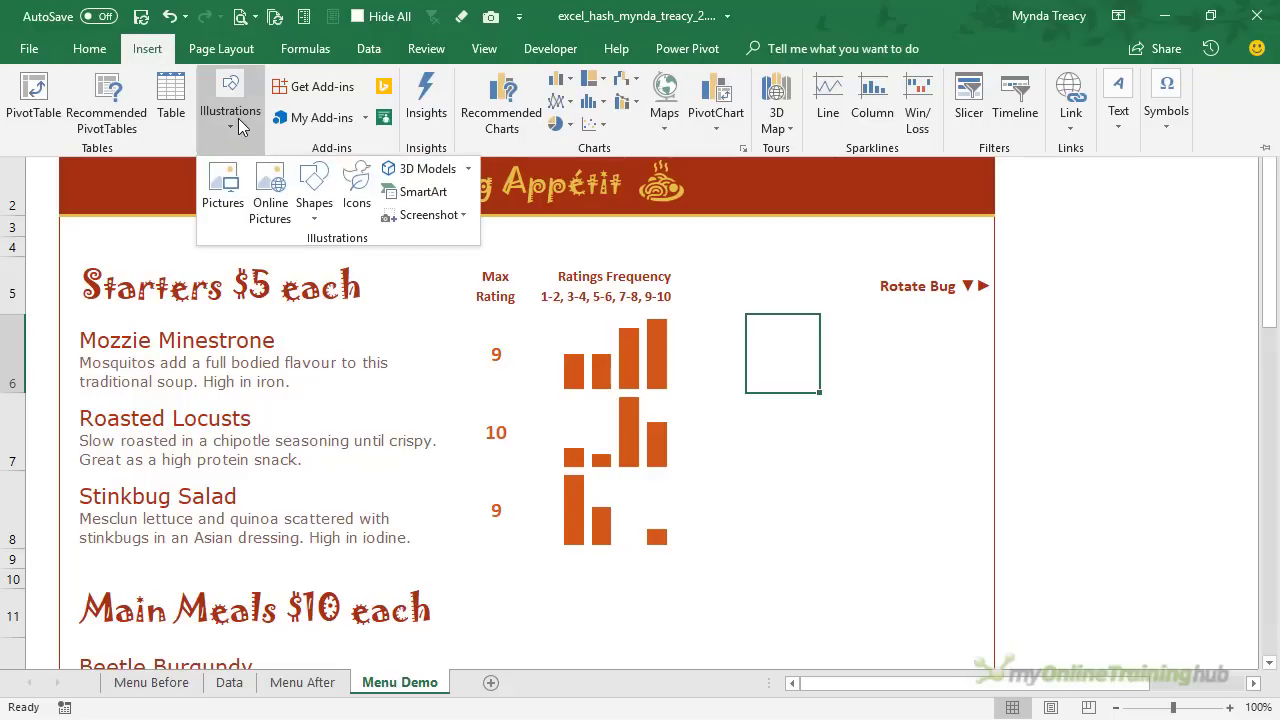
pyautogui.click(469, 172)
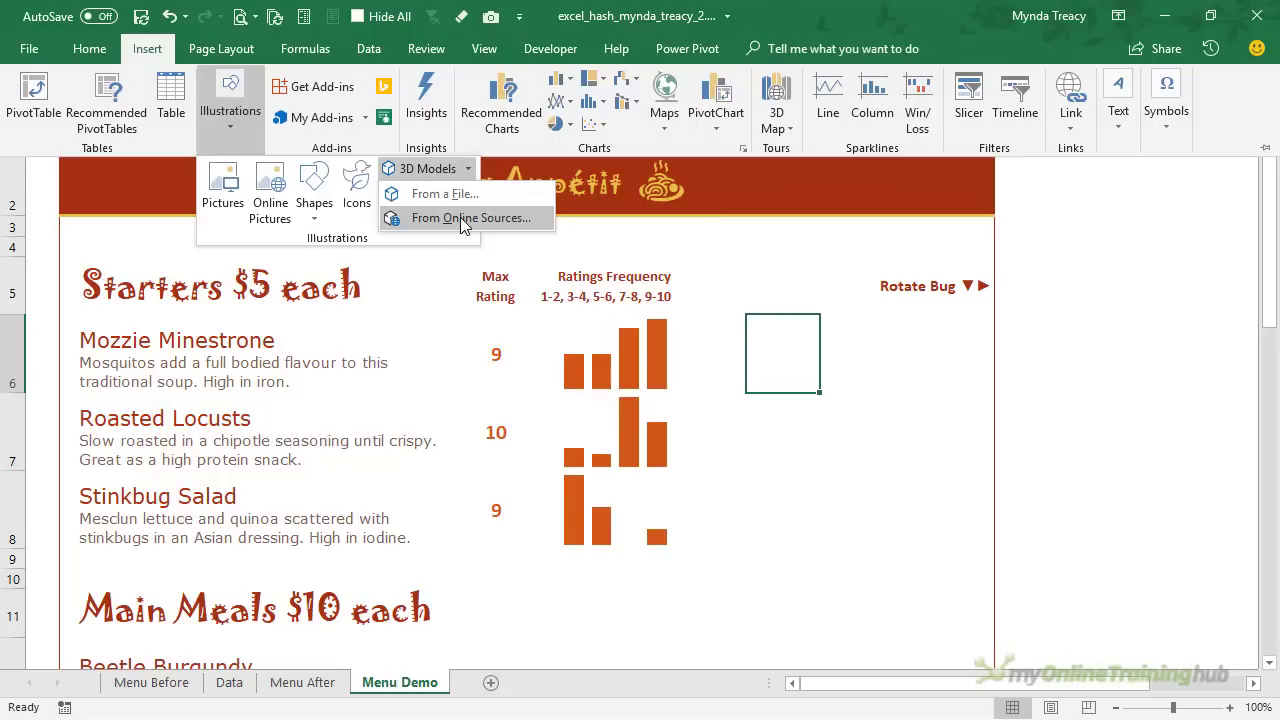
pyautogui.click(474, 218)
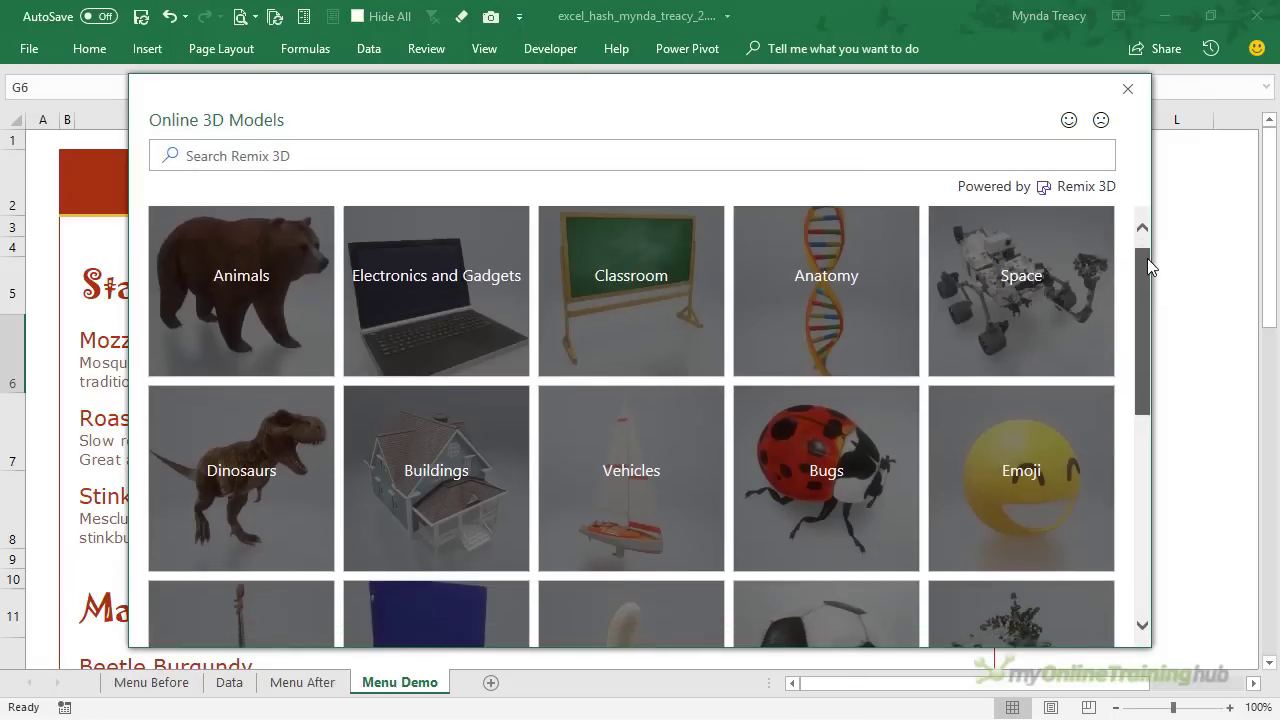
pyautogui.moveTo(1147, 260); pyautogui.dragTo(1156, 315)
pyautogui.click(846, 400)
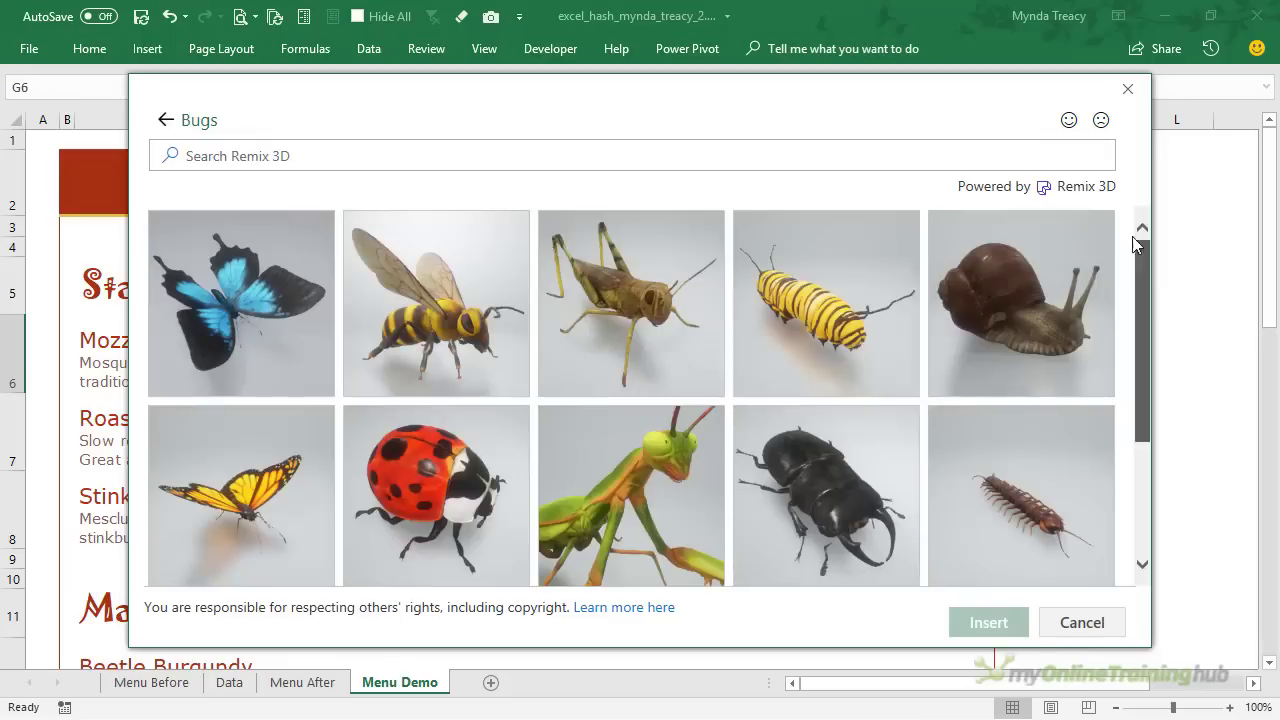
pyautogui.click(295, 288)
pyautogui.click(412, 288)
pyautogui.click(684, 310)
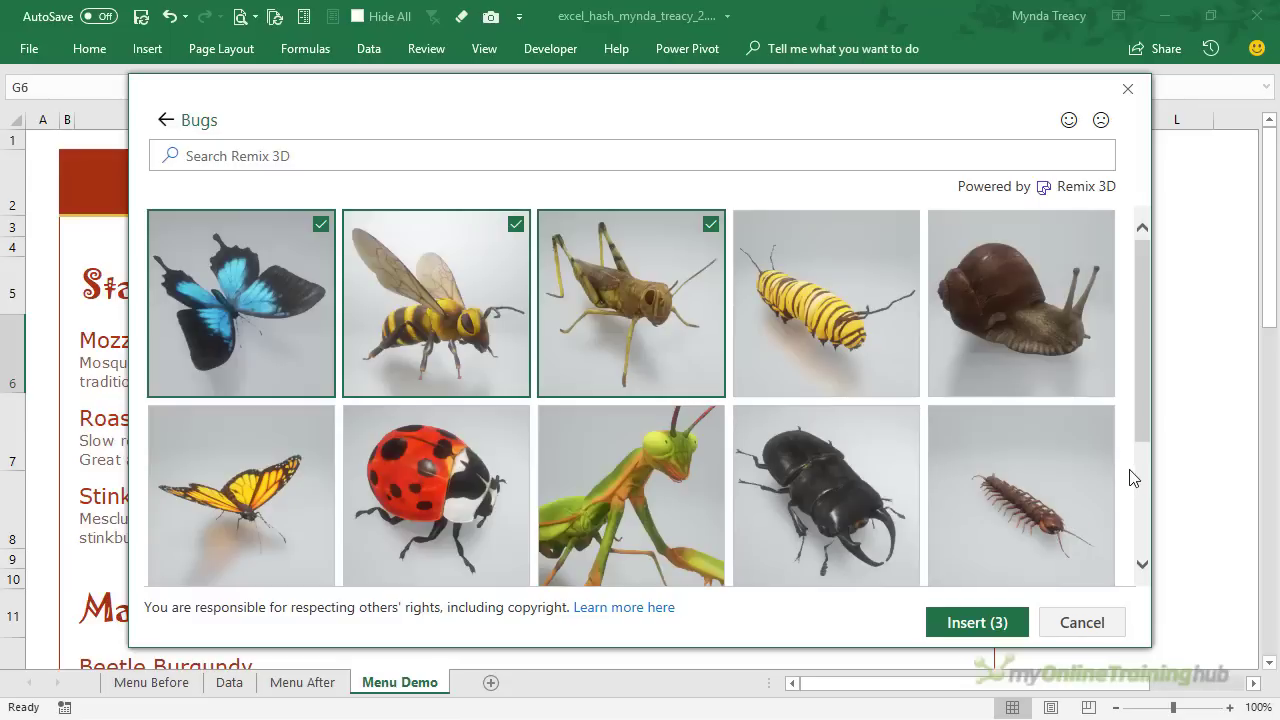
pyautogui.moveTo(1144, 424); pyautogui.dragTo(1136, 531)
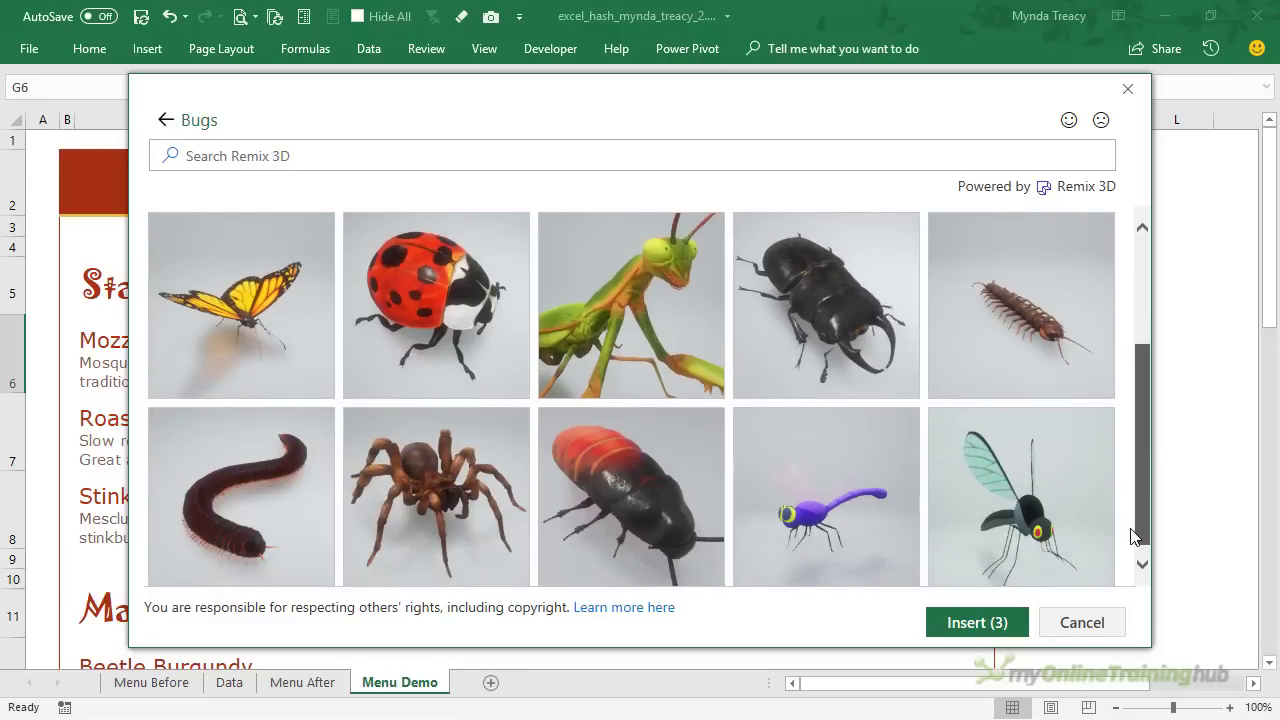
pyautogui.click(1082, 622)
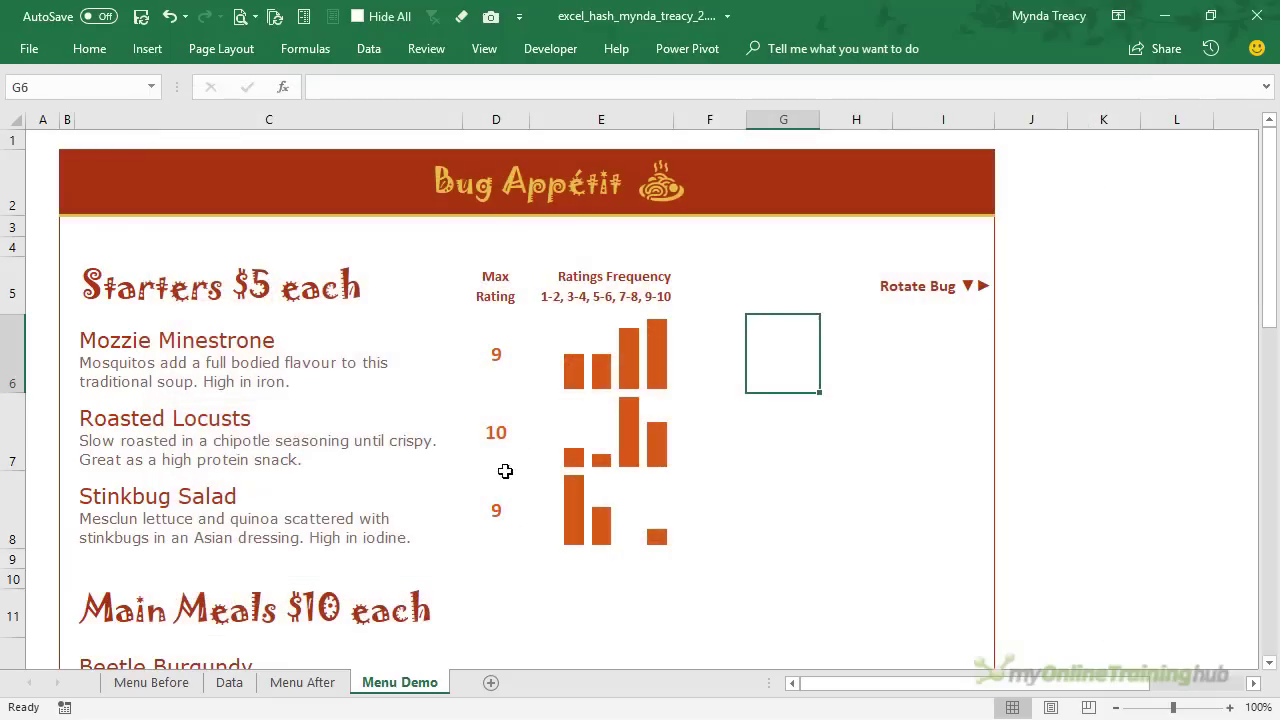
# Step: Go to the Menu After sheet and turn on Select Objects mode
pyautogui.click(285, 684)
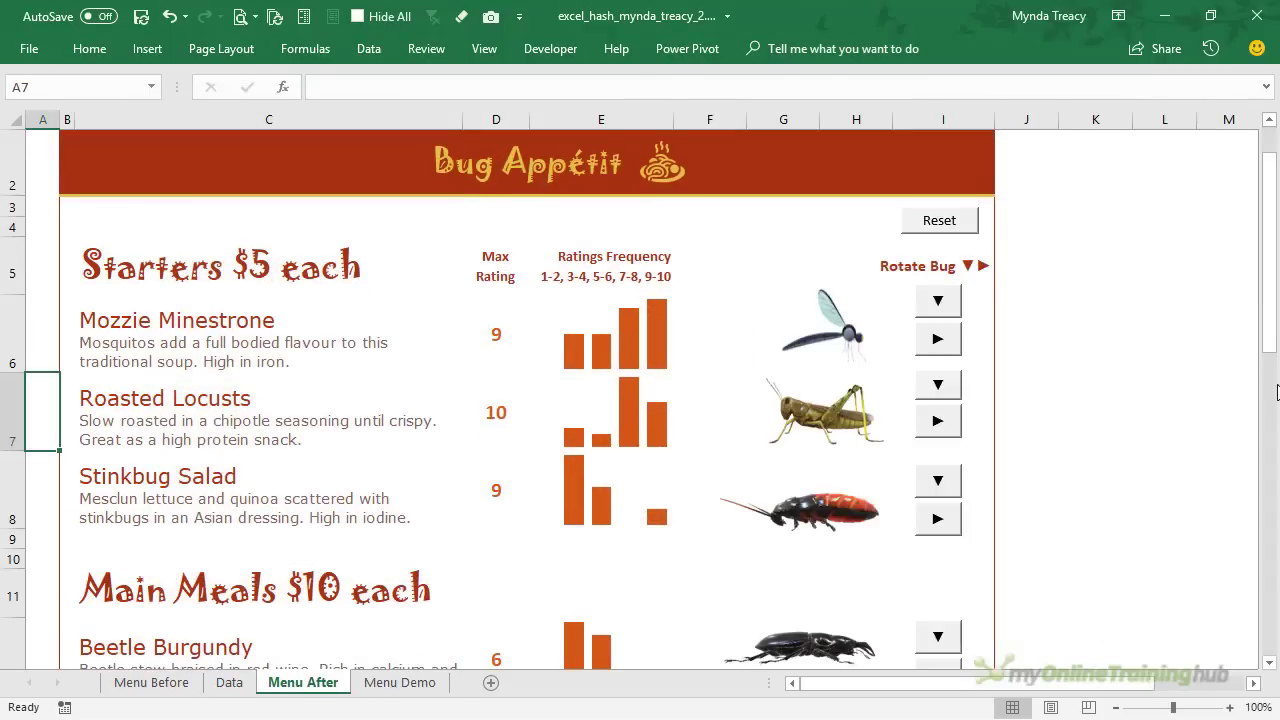
pyautogui.click(89, 48)
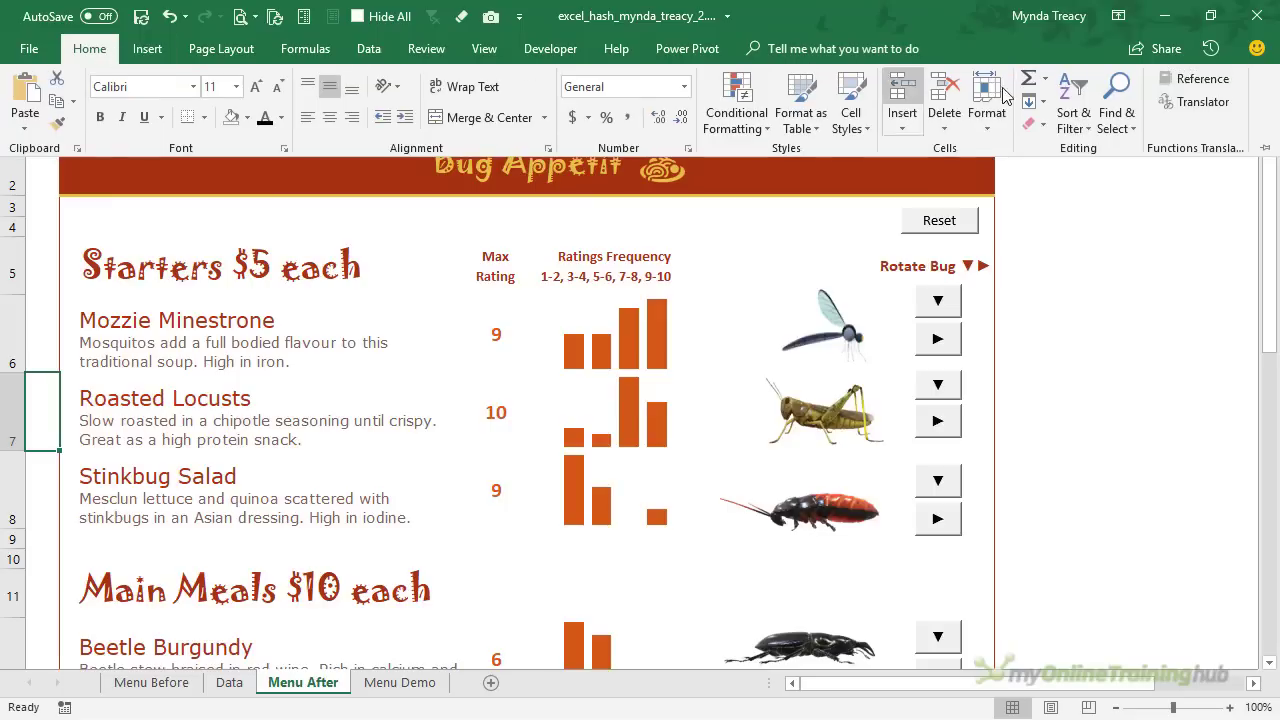
pyautogui.click(1132, 126)
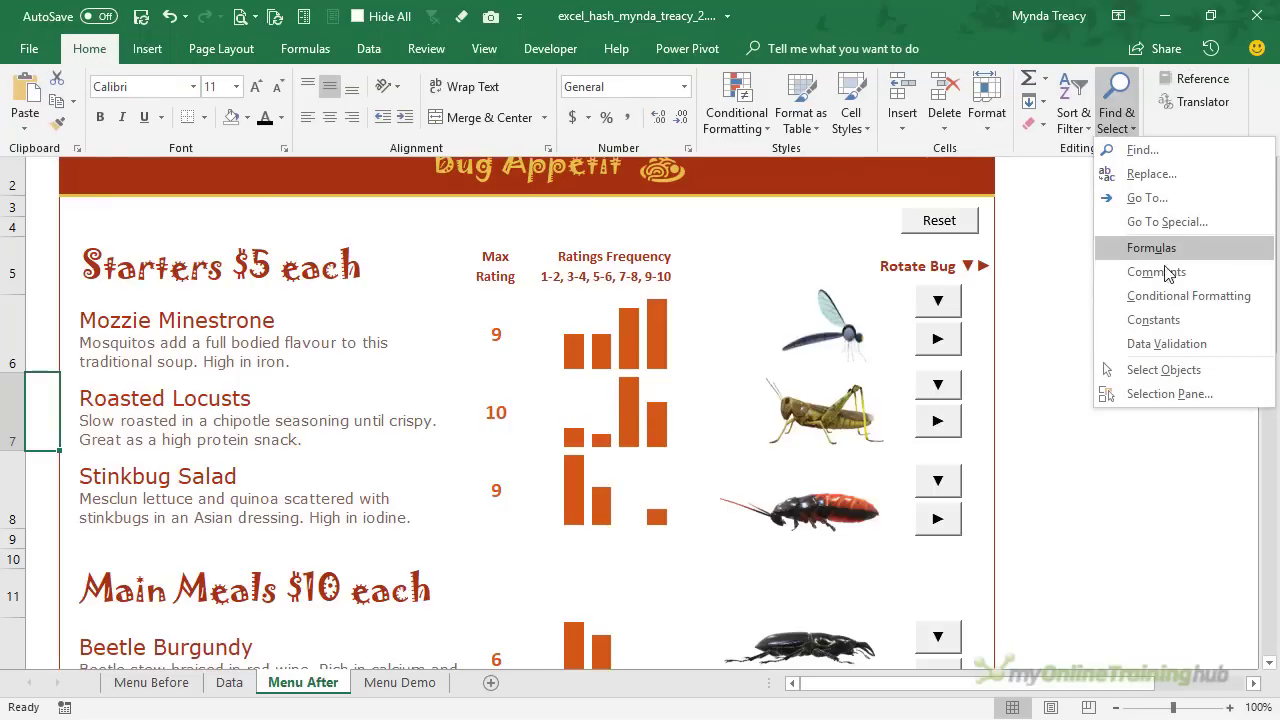
pyautogui.click(1212, 372)
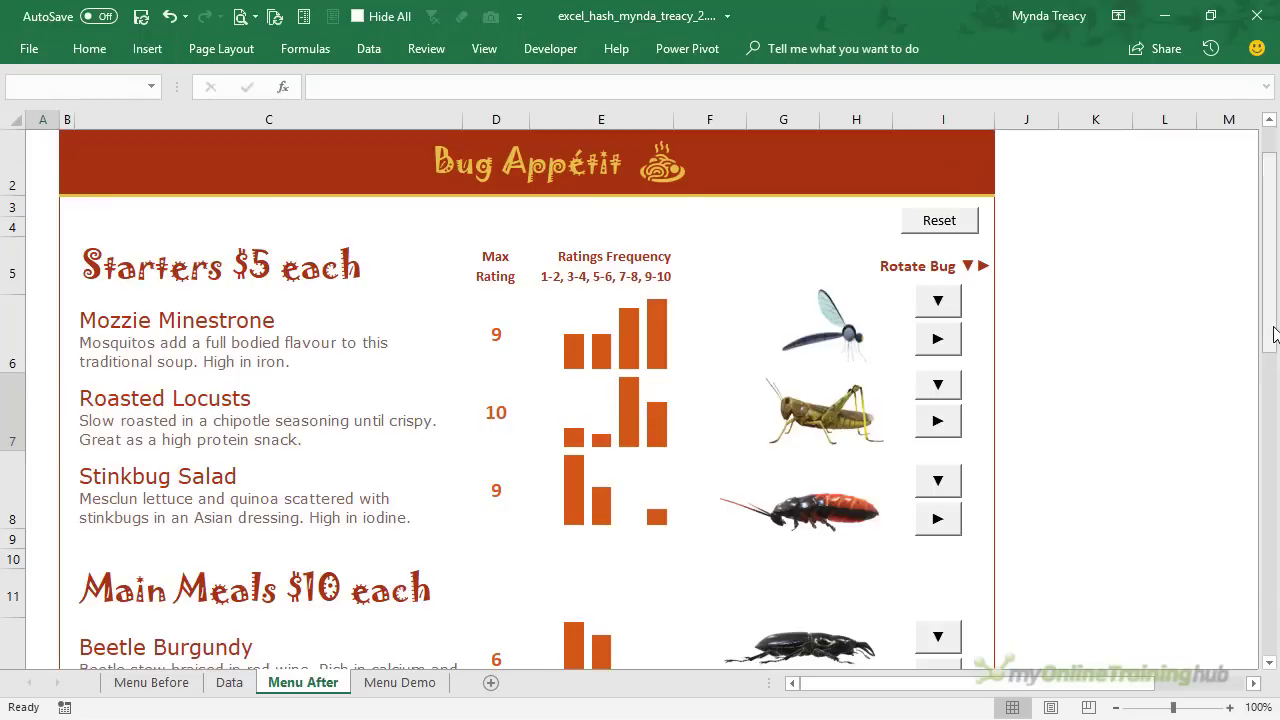
# Step: Select all the 3D bug models beside the menu items, from the mosquito to the ant, adding the missed spider
pyautogui.moveTo(1275, 334); pyautogui.dragTo(1247, 413)
pyautogui.scroll(-3, 1166, 426)
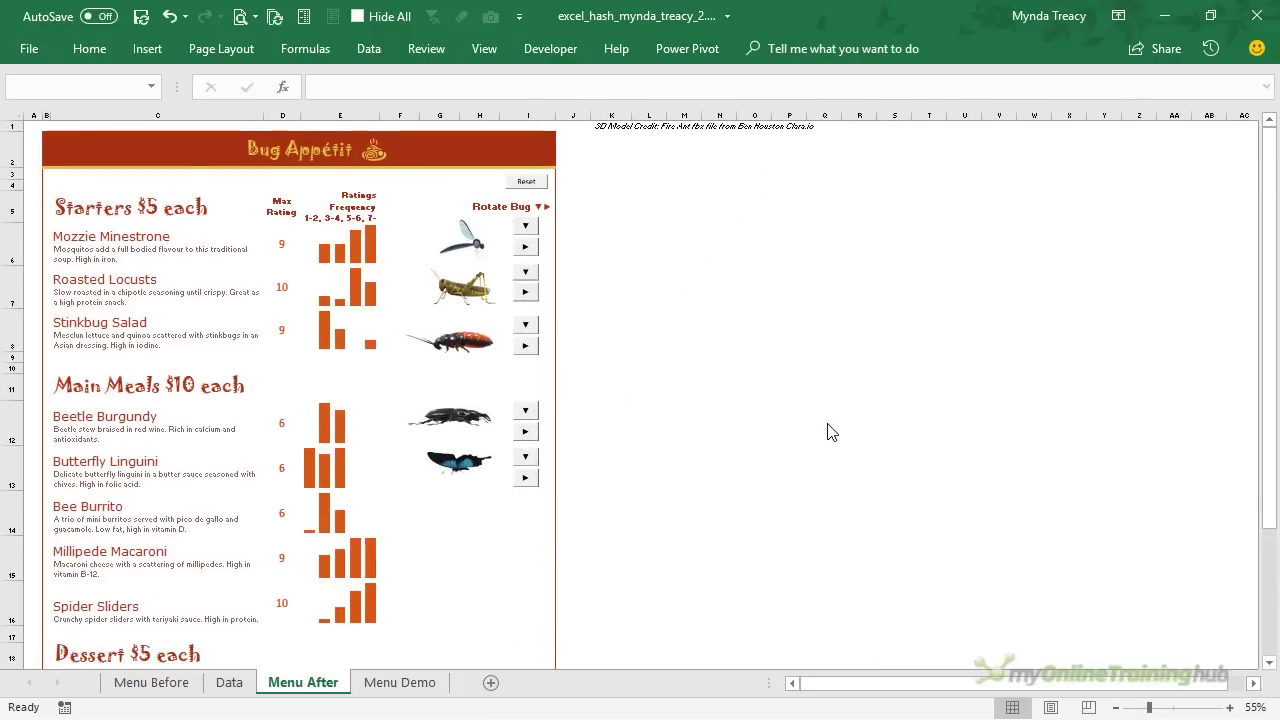
pyautogui.scroll(-1, 477, 157)
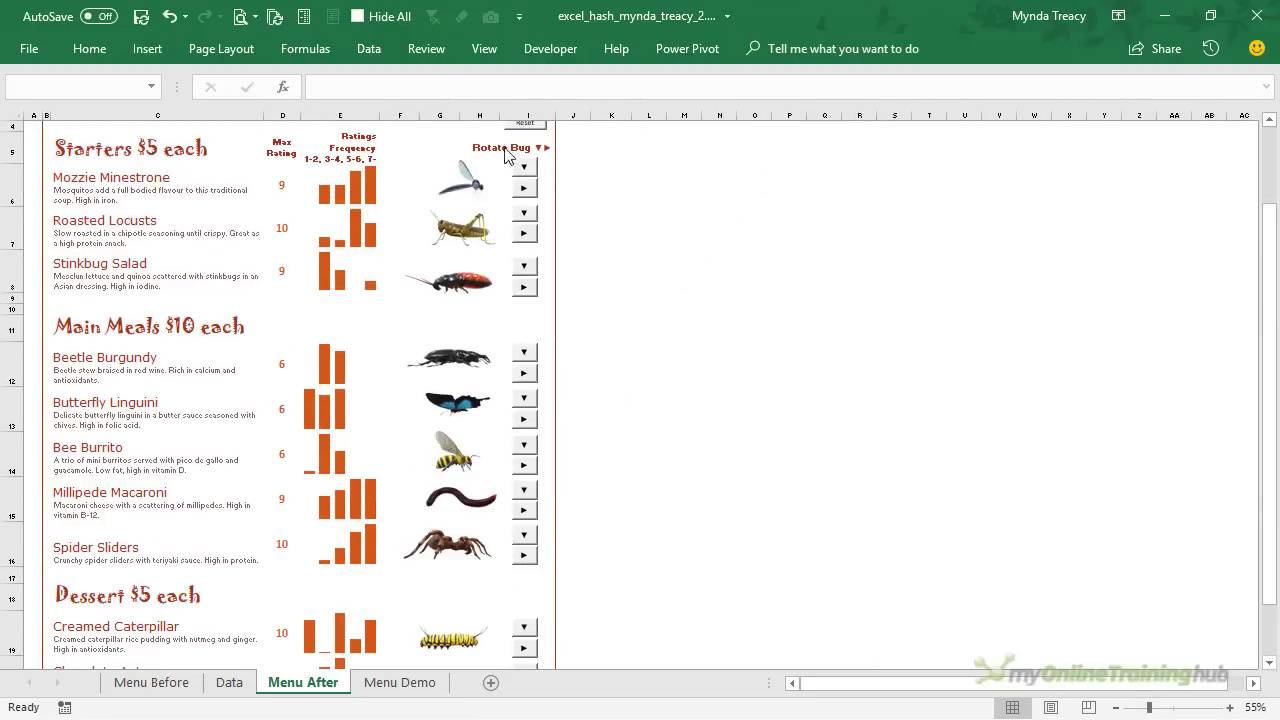
pyautogui.moveTo(435, 190); pyautogui.dragTo(516, 680)
pyautogui.scroll(2, 444, 140)
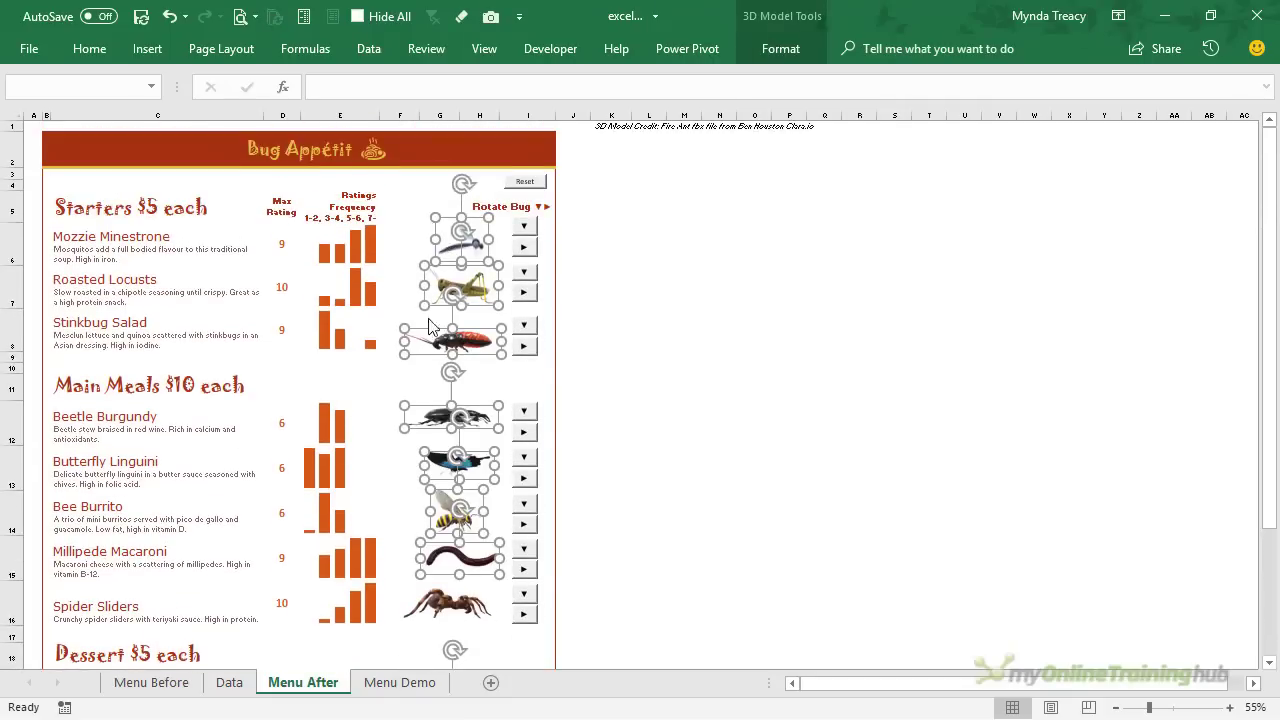
pyautogui.scroll(-3, 445, 400)
pyautogui.keyDown('ctrl'); pyautogui.click(439, 455); pyautogui.keyUp('ctrl')
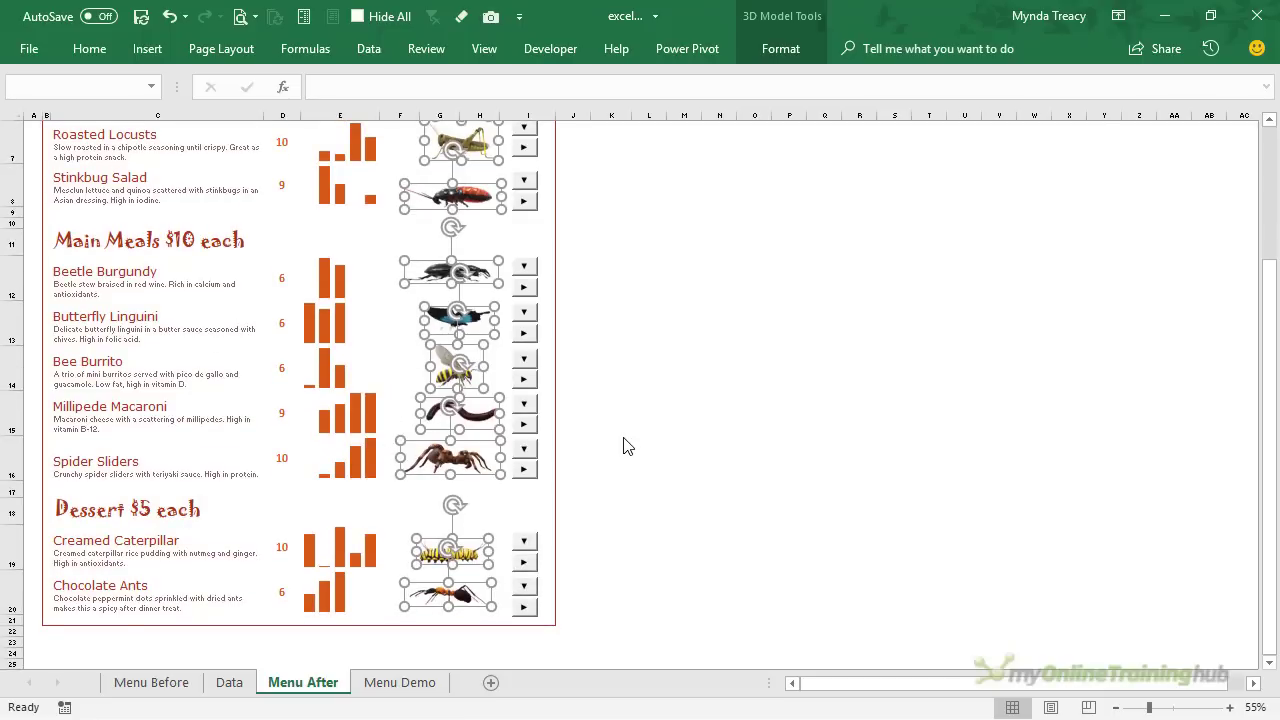
# Step: Copy the selected bug models to the Menu Demo sheet and position them beside their dishes across columns F to H
pyautogui.scroll(2, 623, 446)
pyautogui.hotkey('ctrl', 'c')
pyautogui.click(400, 682)
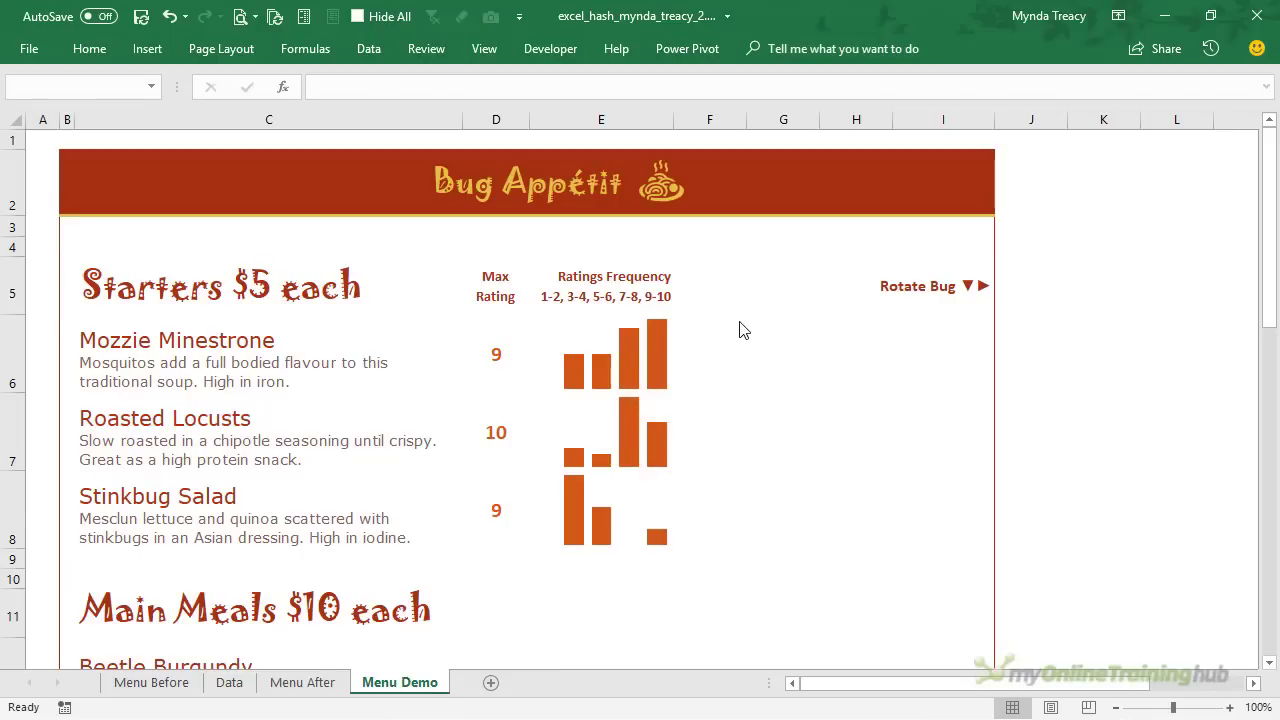
pyautogui.hotkey('ctrl', 'v')
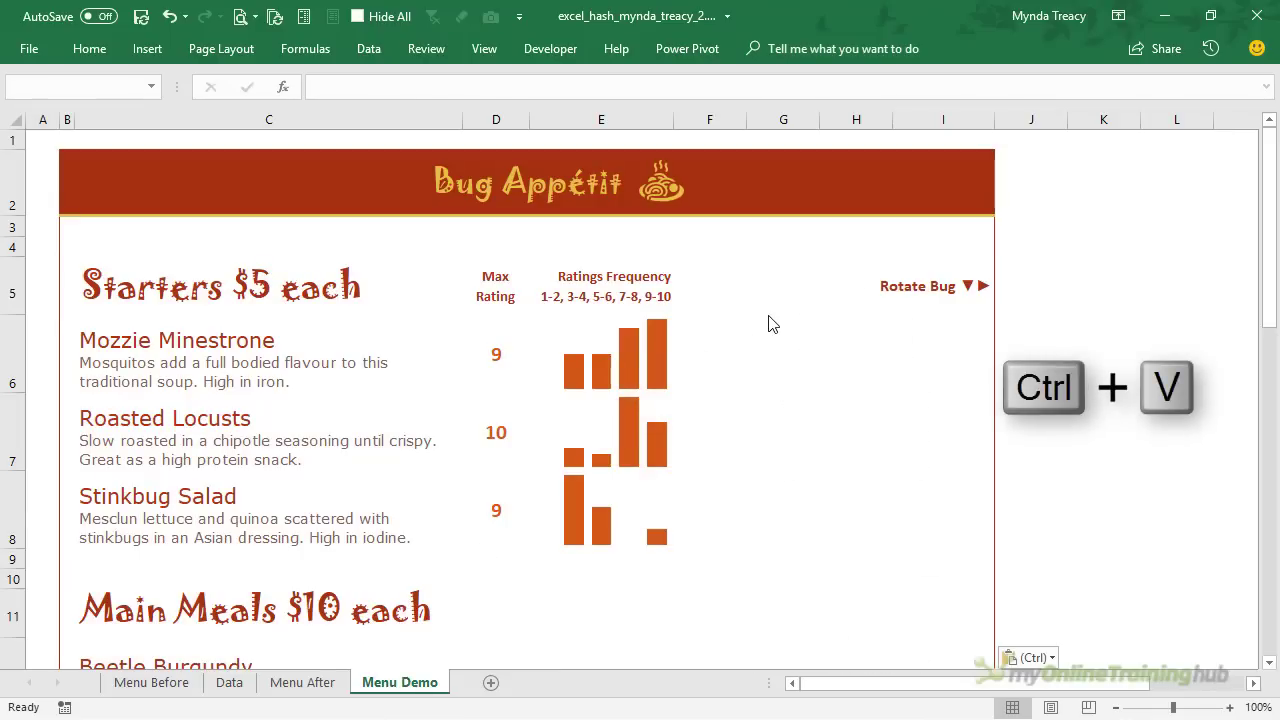
pyautogui.moveTo(826, 323); pyautogui.dragTo(751, 303)
pyautogui.scroll(-7, 1039, 319)
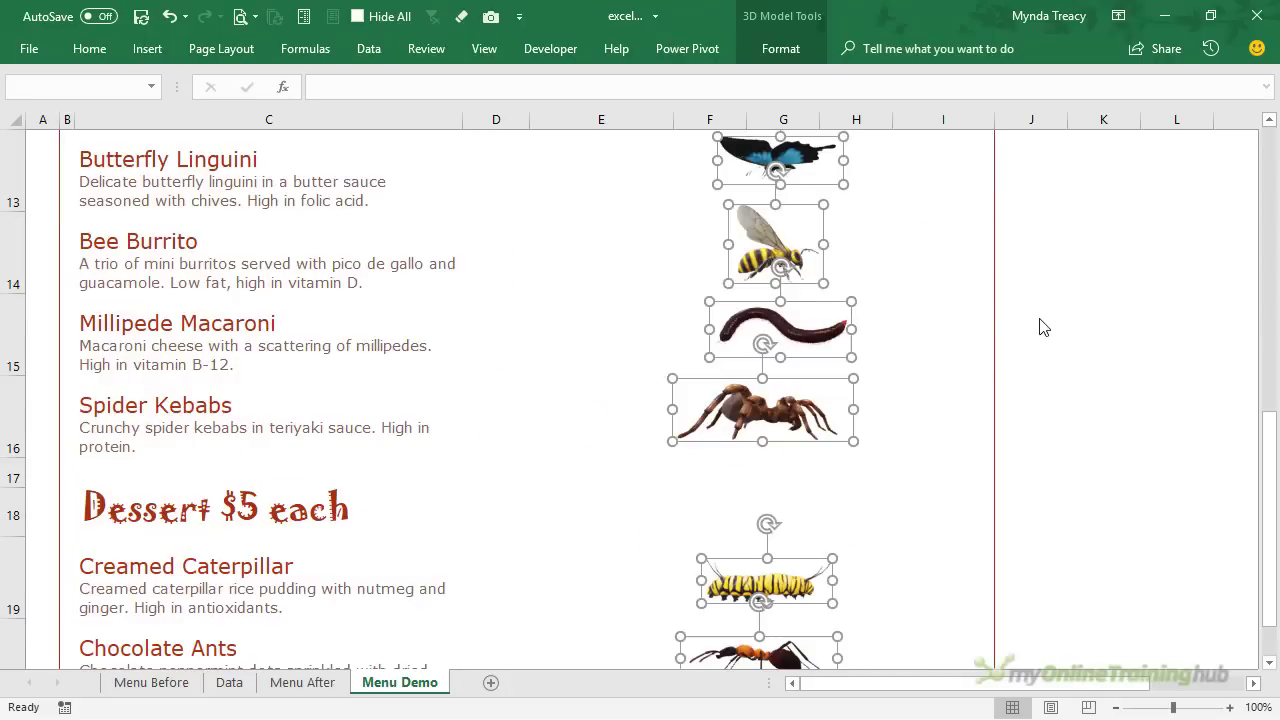
pyautogui.scroll(3, 1040, 323)
pyautogui.scroll(4, 1039, 323)
# Step: Turn off Select Objects mode and deselect the pasted bug models
pyautogui.click(86, 48)
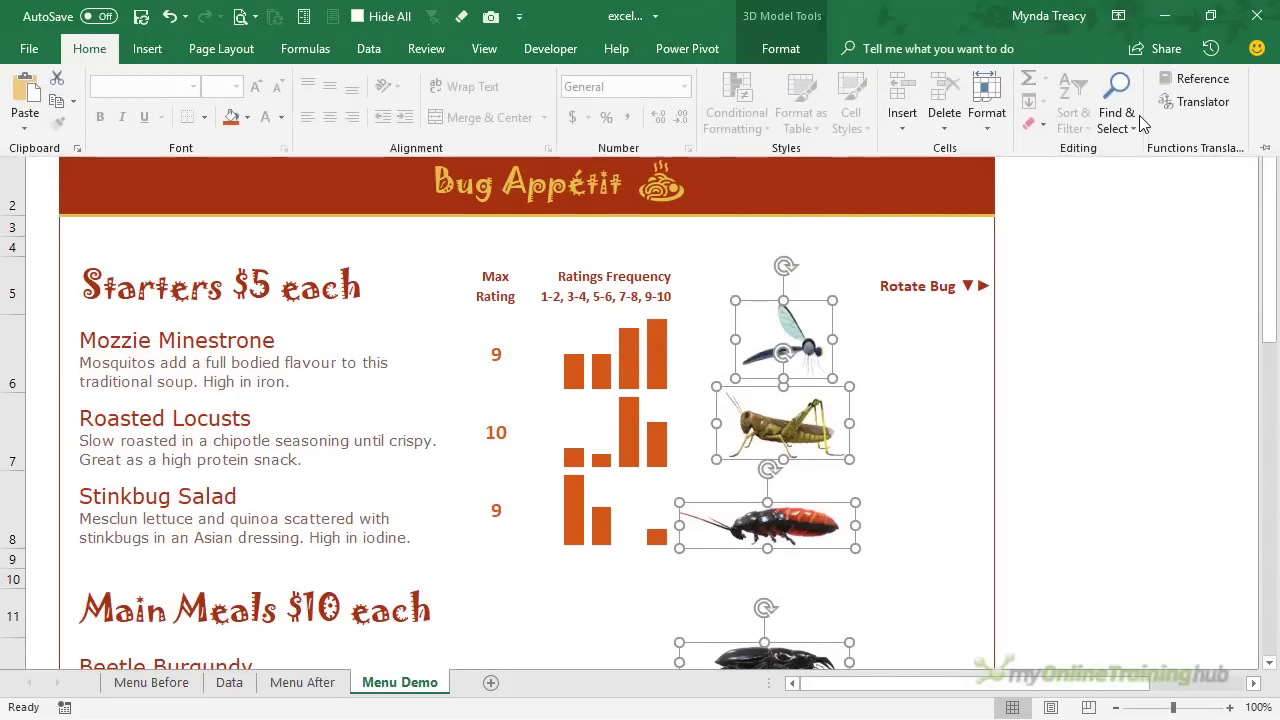
pyautogui.click(1116, 105)
pyautogui.click(1122, 373)
pyautogui.click(1122, 373)
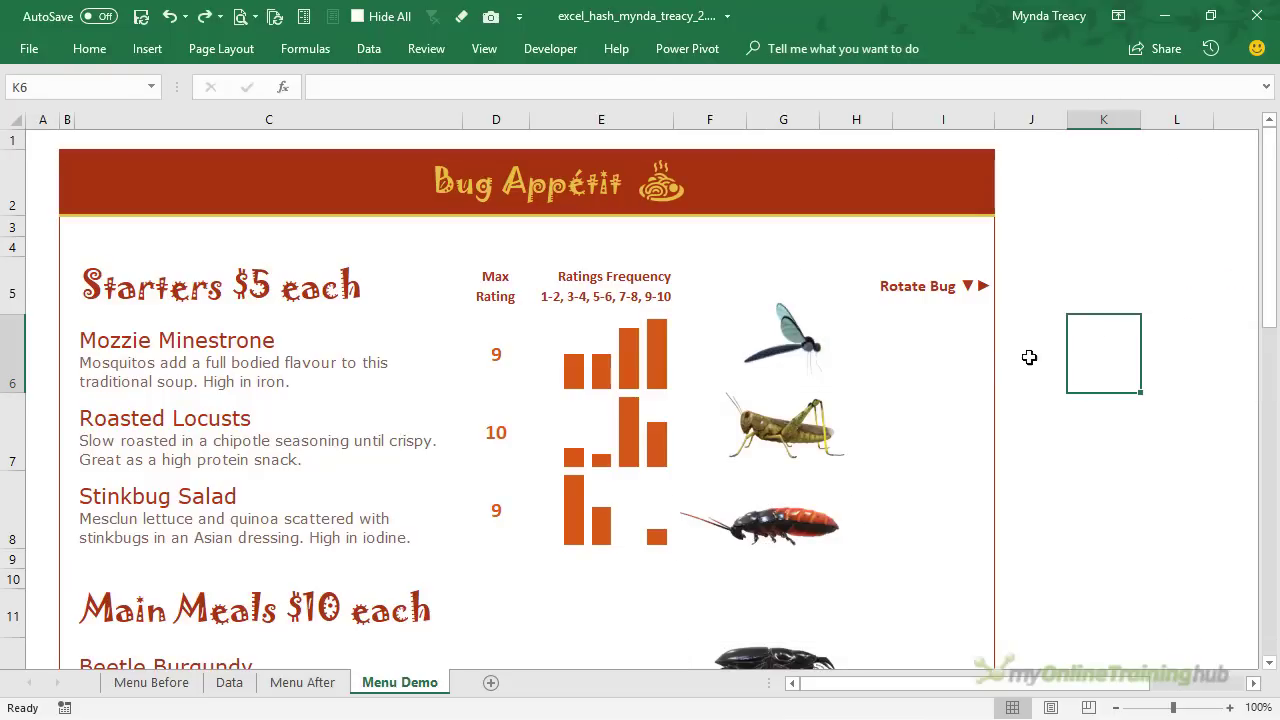
# Step: Rotate the mosquito 3D model slightly and turn on Pan & Zoom for it
pyautogui.click(832, 365)
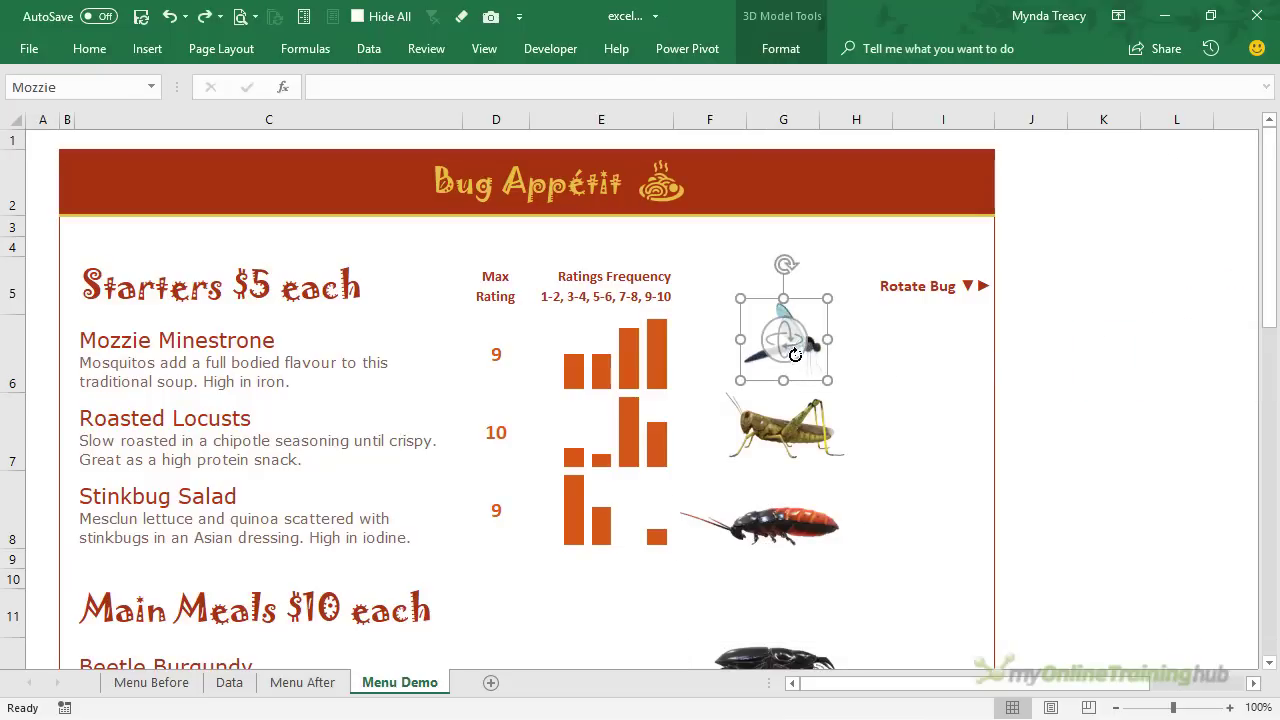
pyautogui.moveTo(775, 337)
pyautogui.mouseDown()
pyautogui.moveTo(826, 337)
pyautogui.moveTo(694, 327)
pyautogui.moveTo(767, 323)
pyautogui.mouseUp()
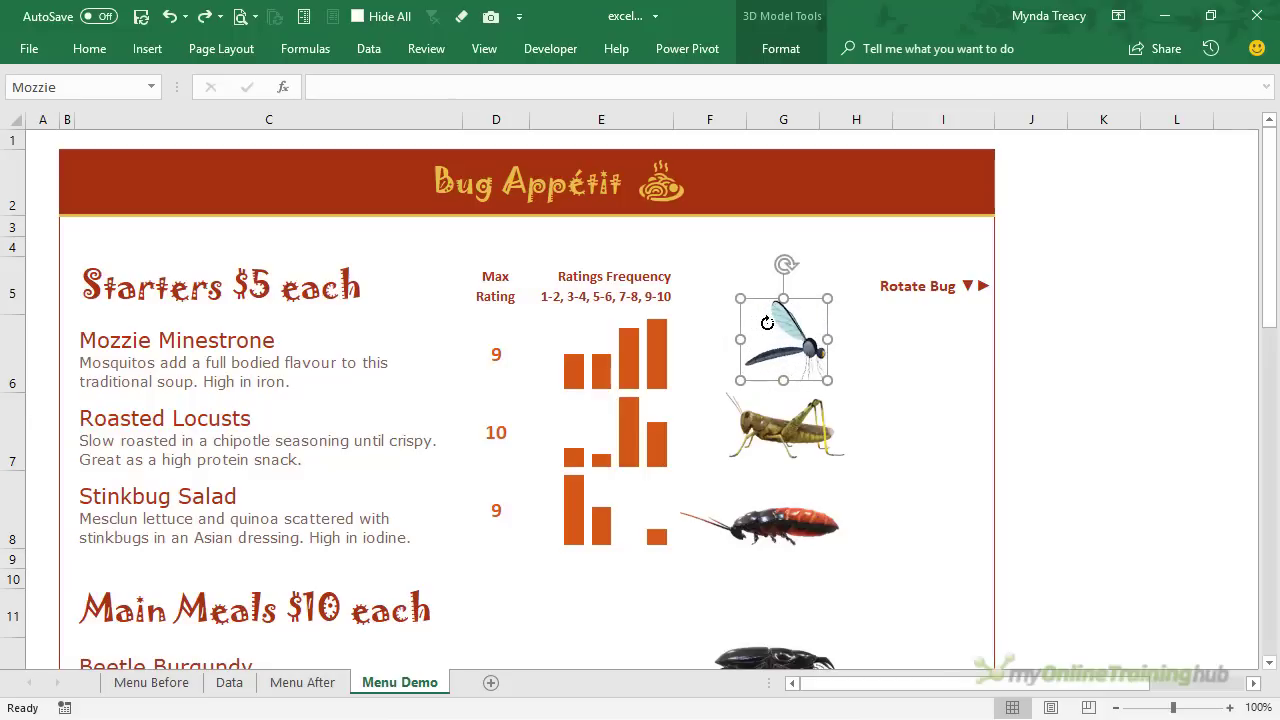
pyautogui.click(783, 49)
pyautogui.click(931, 100)
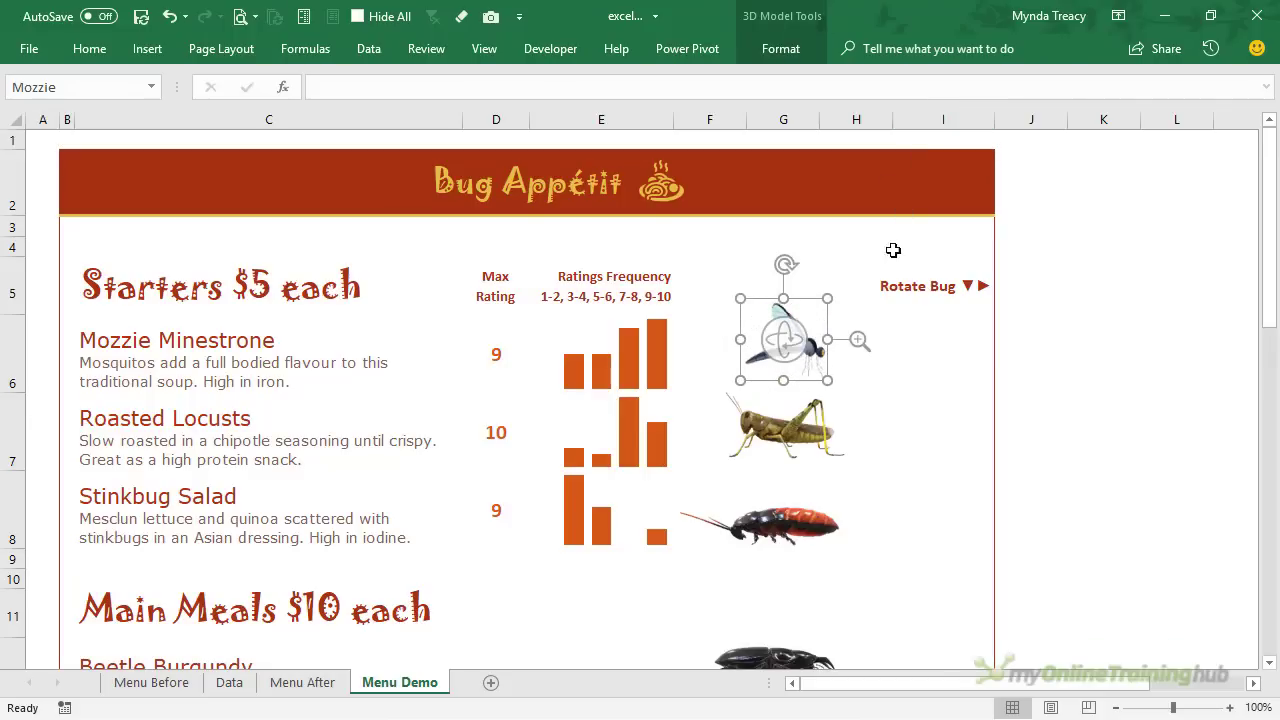
# Step: Adjust the mosquito model's zoom within its frame and deselect it
pyautogui.moveTo(859, 340)
pyautogui.mouseDown()
pyautogui.moveTo(863, 189)
pyautogui.moveTo(858, 338)
pyautogui.mouseUp()
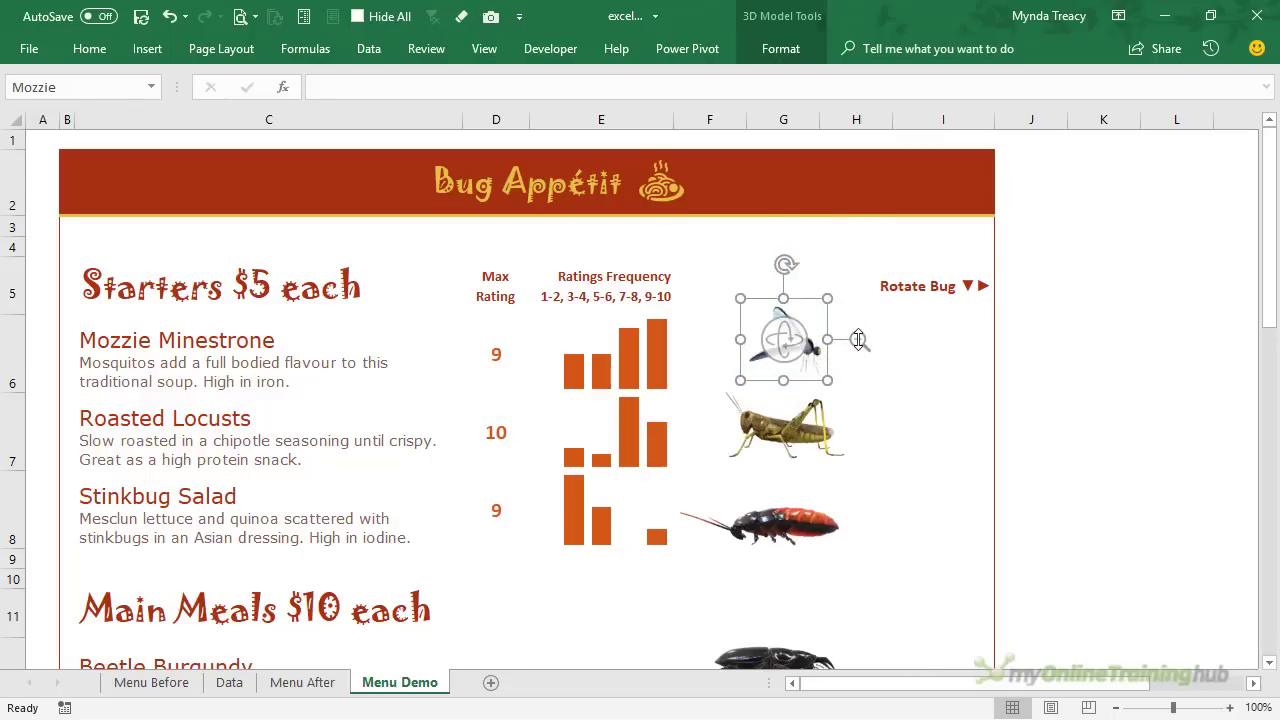
pyautogui.click(910, 349)
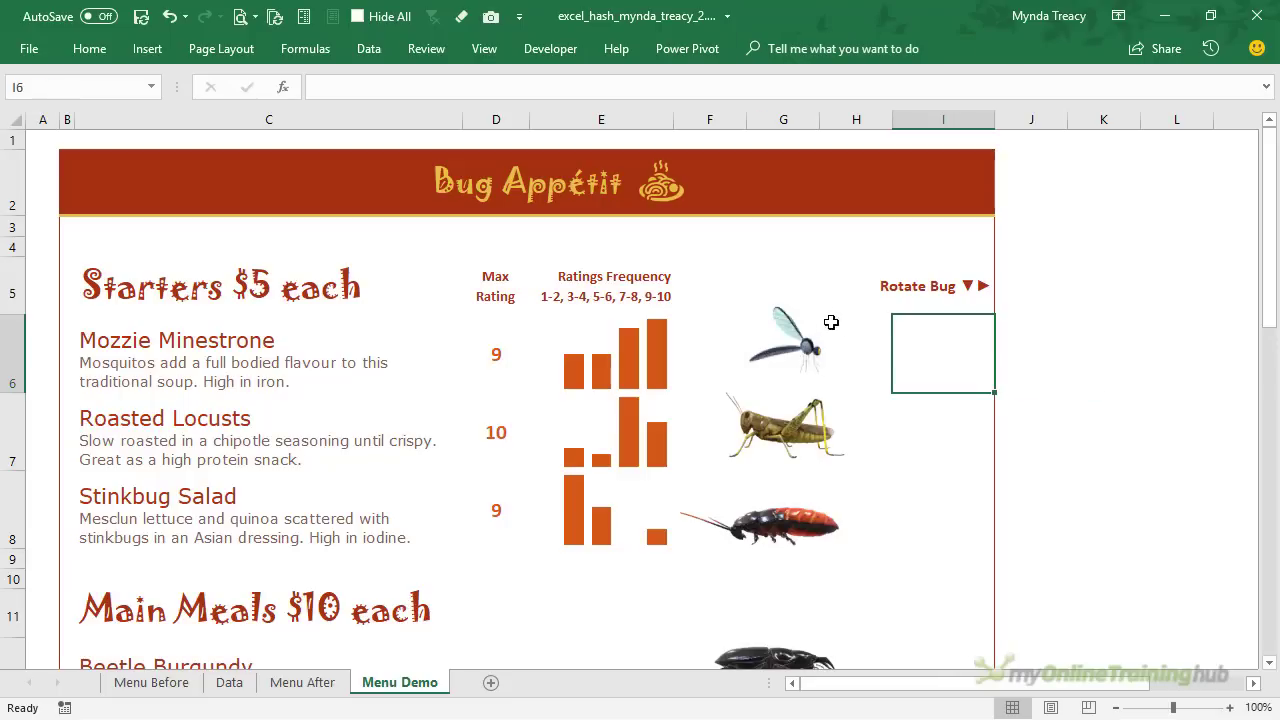
# Step: Show the Selection pane from the mosquito model, select the Locust object and open its name for editing, keeping the name Locust
pyautogui.click(800, 338)
pyautogui.click(780, 48)
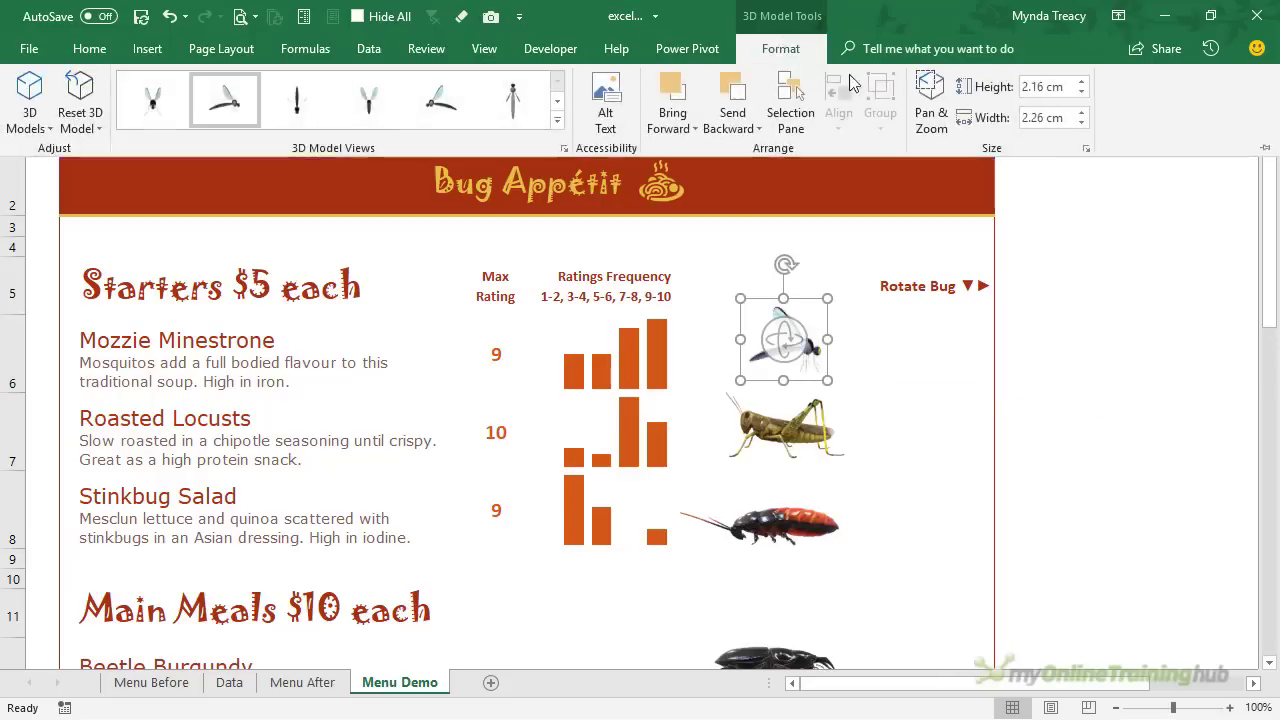
pyautogui.click(788, 113)
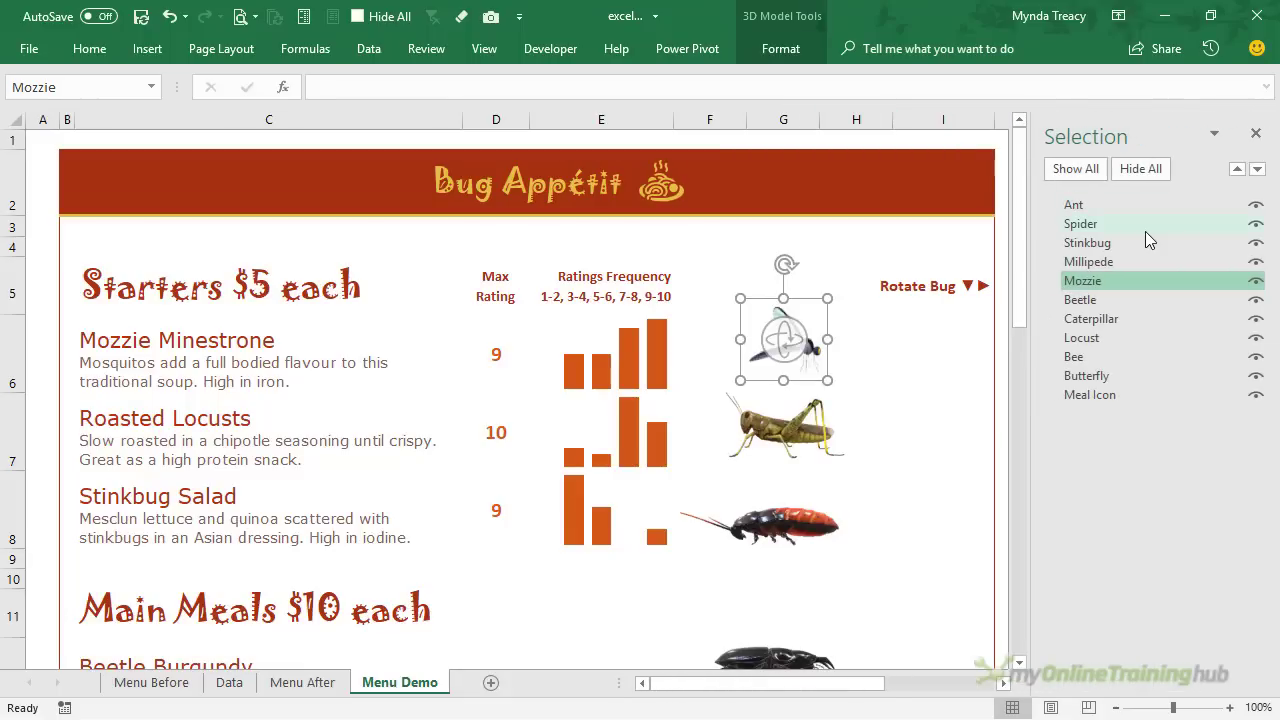
pyautogui.click(1116, 338)
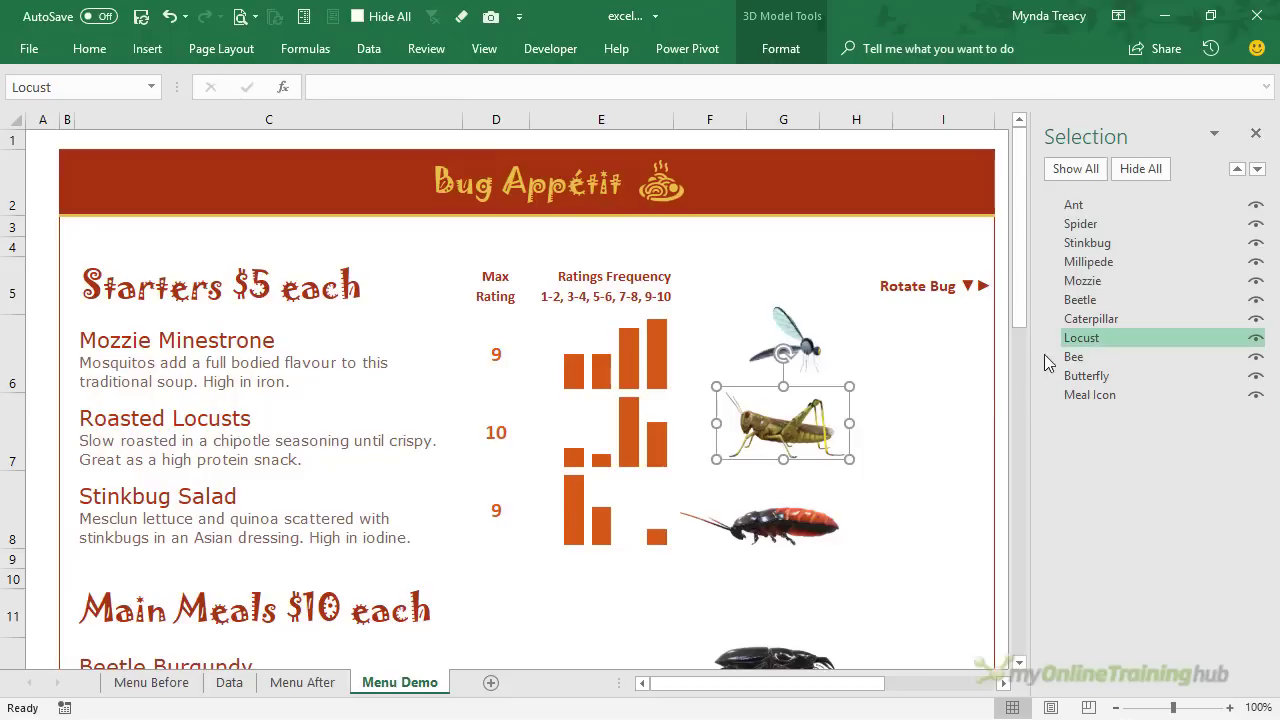
pyautogui.click(1100, 341)
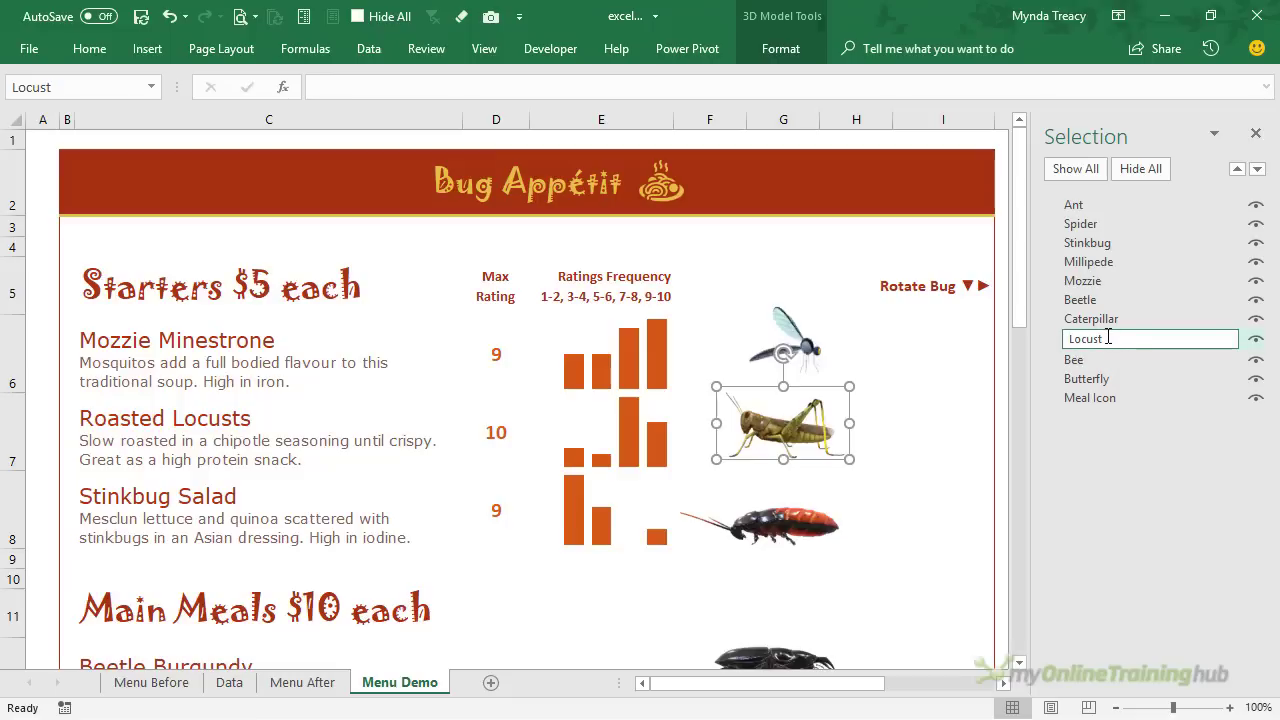
pyautogui.moveTo(1102, 339); pyautogui.dragTo(1032, 340)
pyautogui.press('Return')
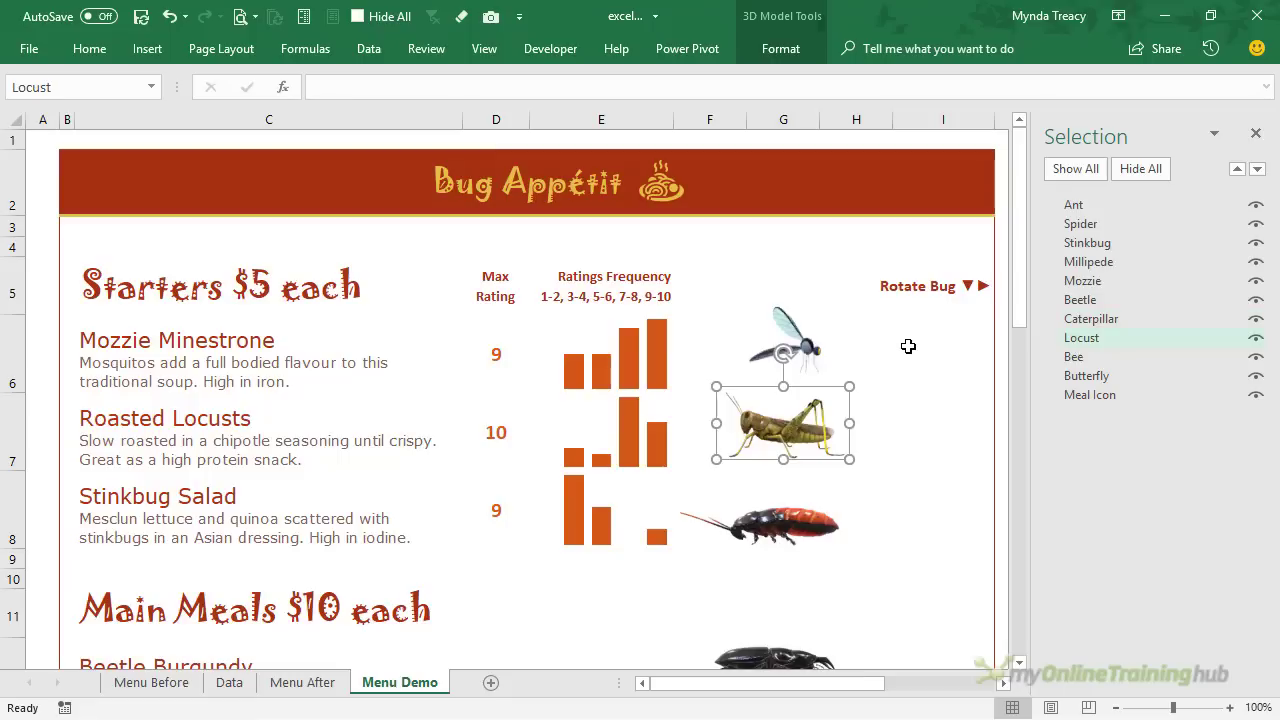
# Step: Review the available form controls and the ribbon customization setting that enables the Developer tab, cancelling without changes
pyautogui.click(552, 50)
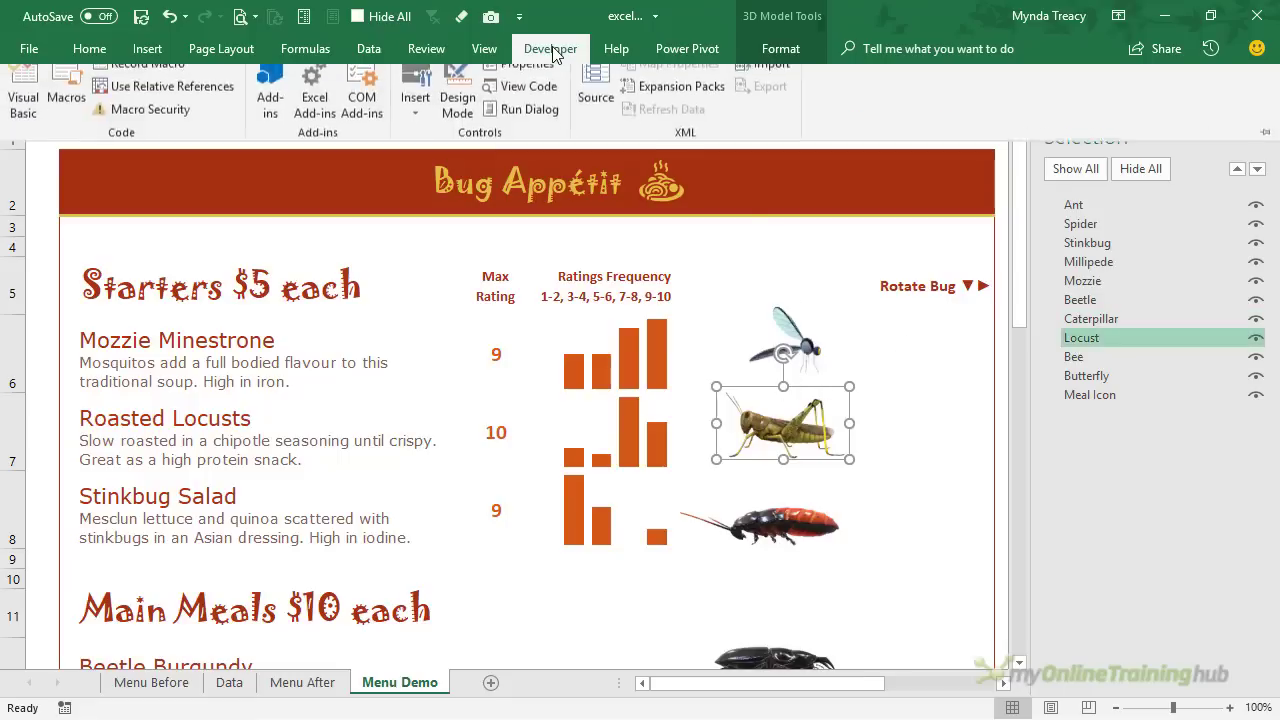
pyautogui.click(414, 108)
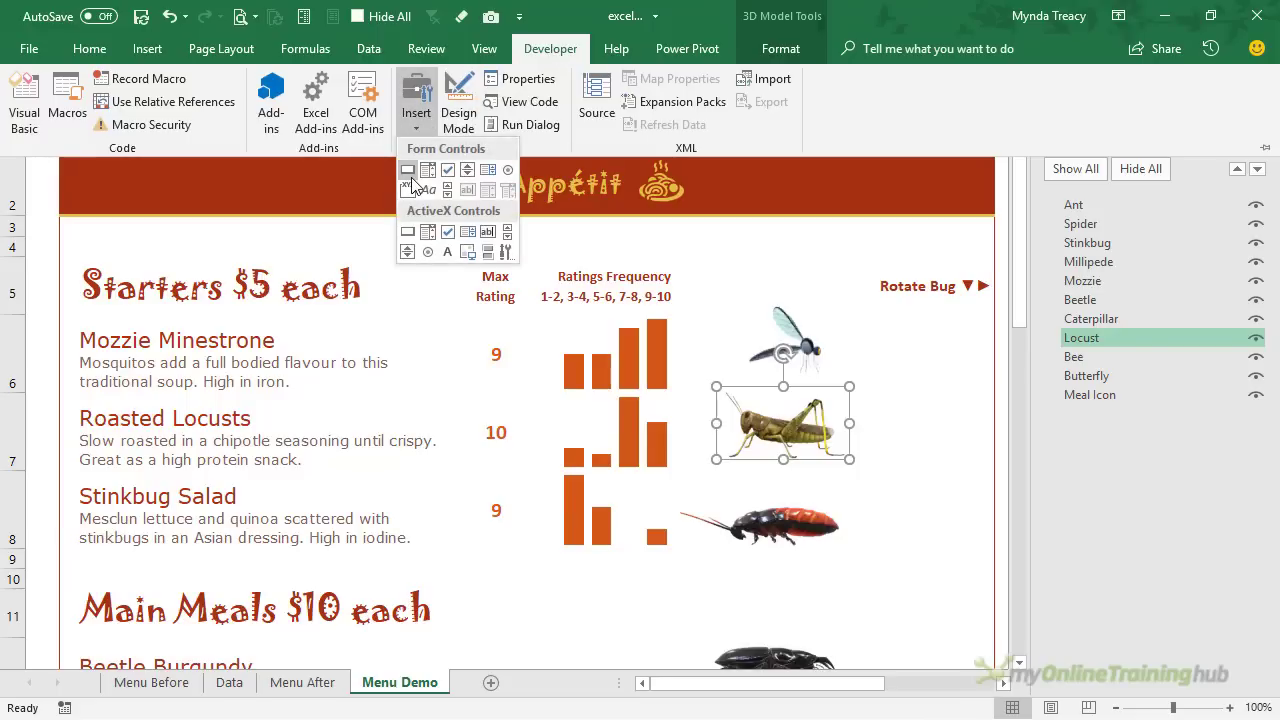
pyautogui.click(563, 52)
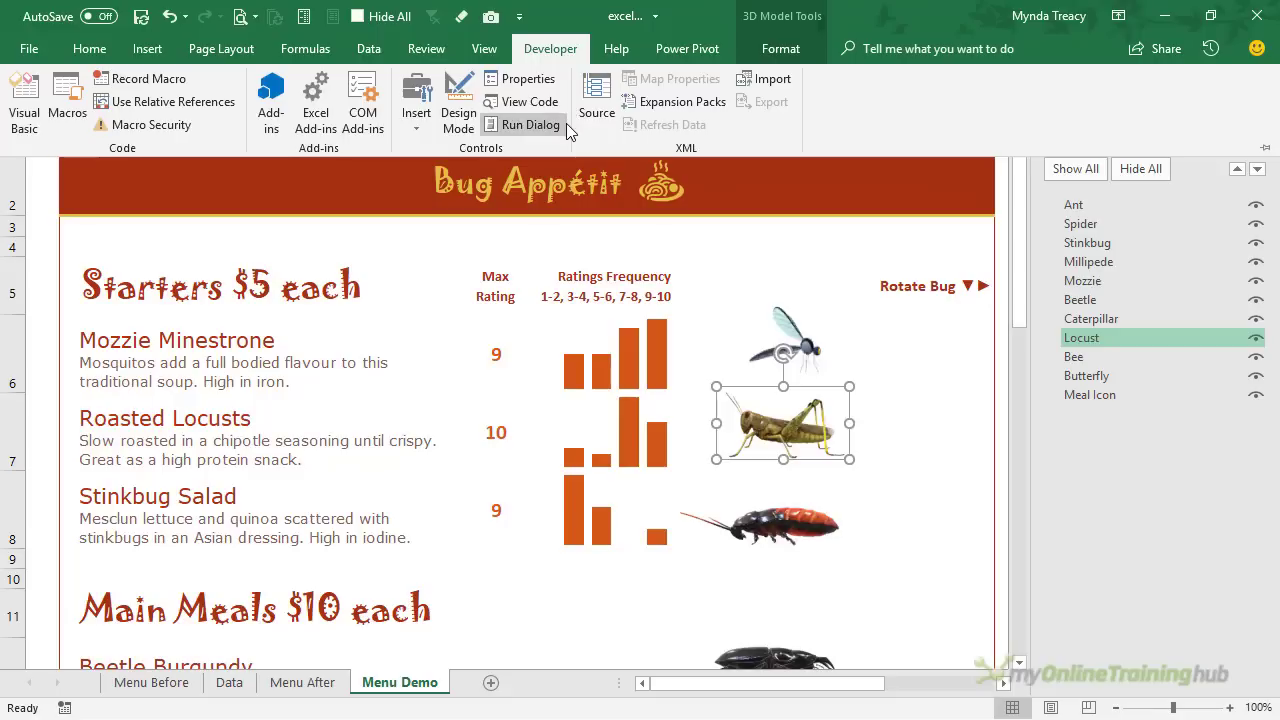
pyautogui.click(942, 352)
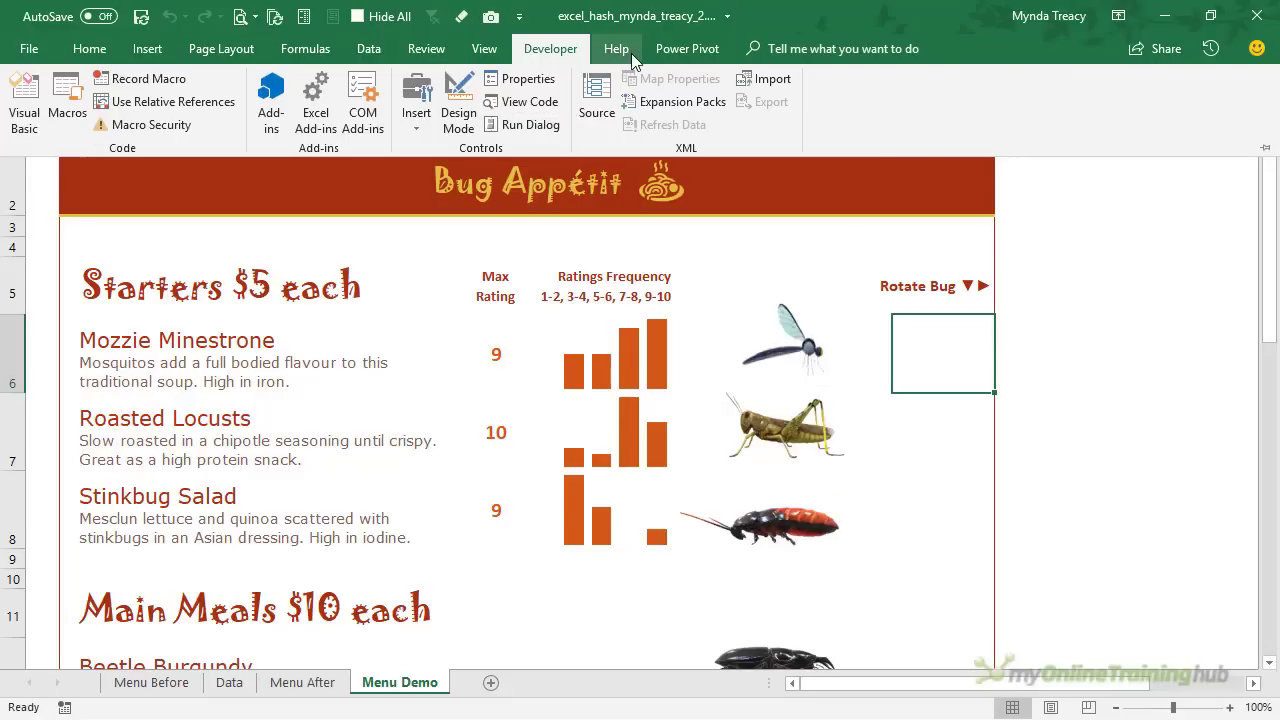
pyautogui.rightClick(636, 52)
pyautogui.click(820, 113)
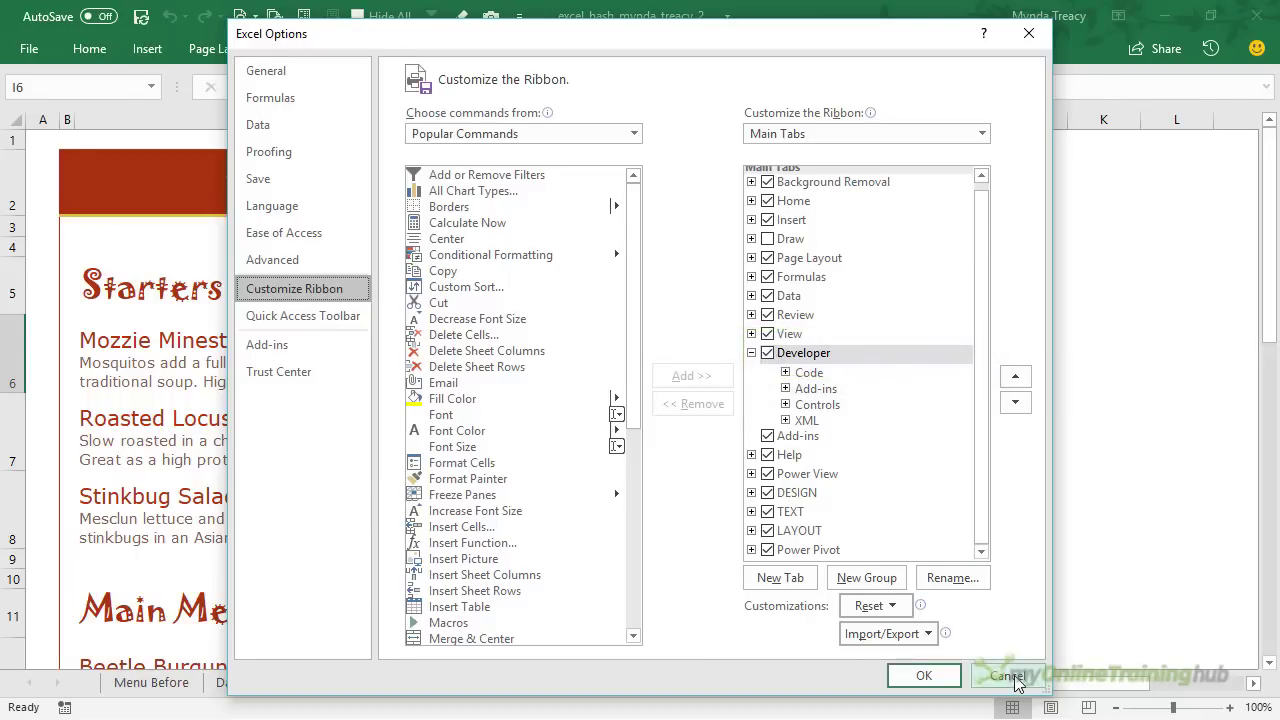
pyautogui.click(982, 672)
# Step: Draw a small square form-control button in cell I6 beside the mosquito without assigning a macro
pyautogui.click(556, 58)
pyautogui.click(417, 105)
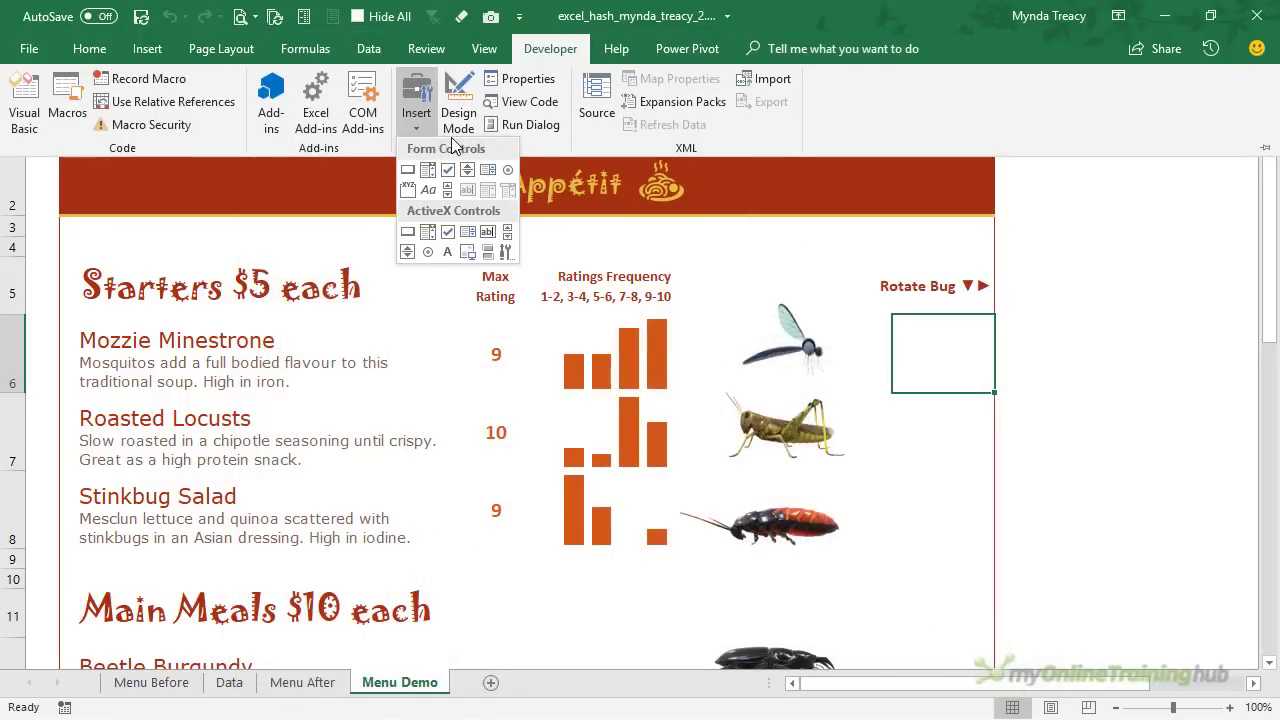
pyautogui.click(407, 170)
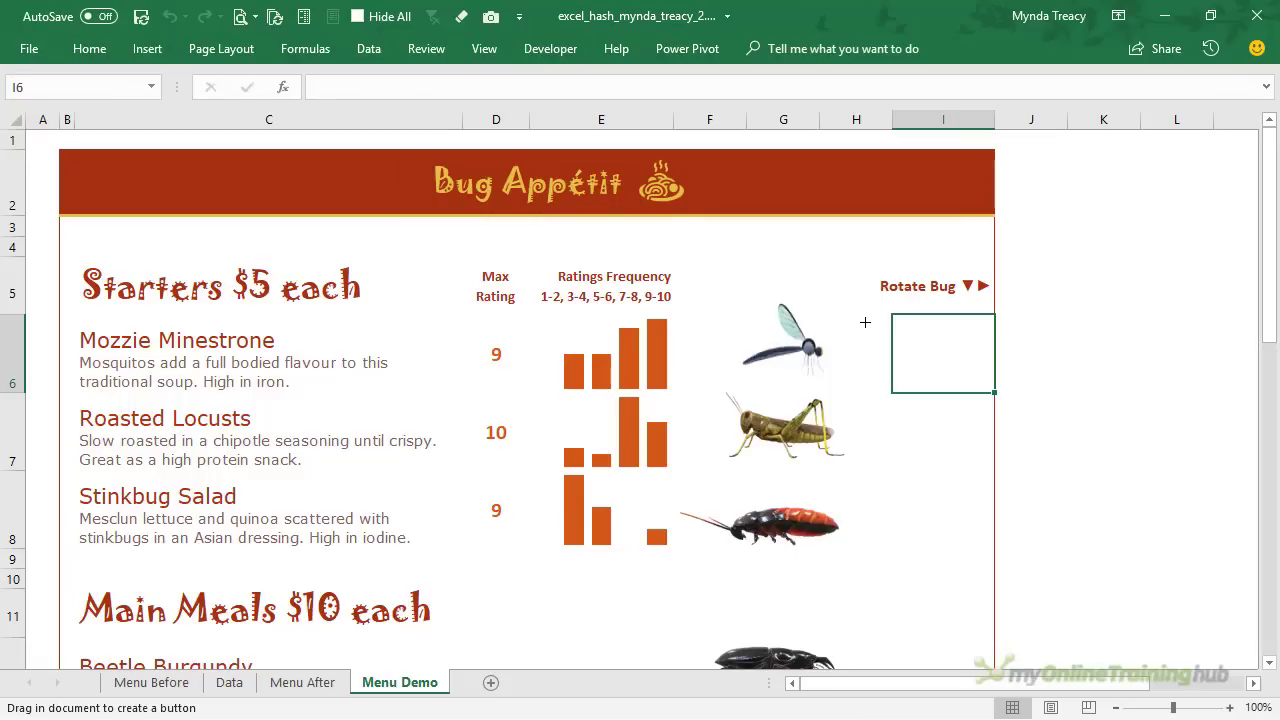
pyautogui.moveTo(900, 321); pyautogui.dragTo(938, 357)
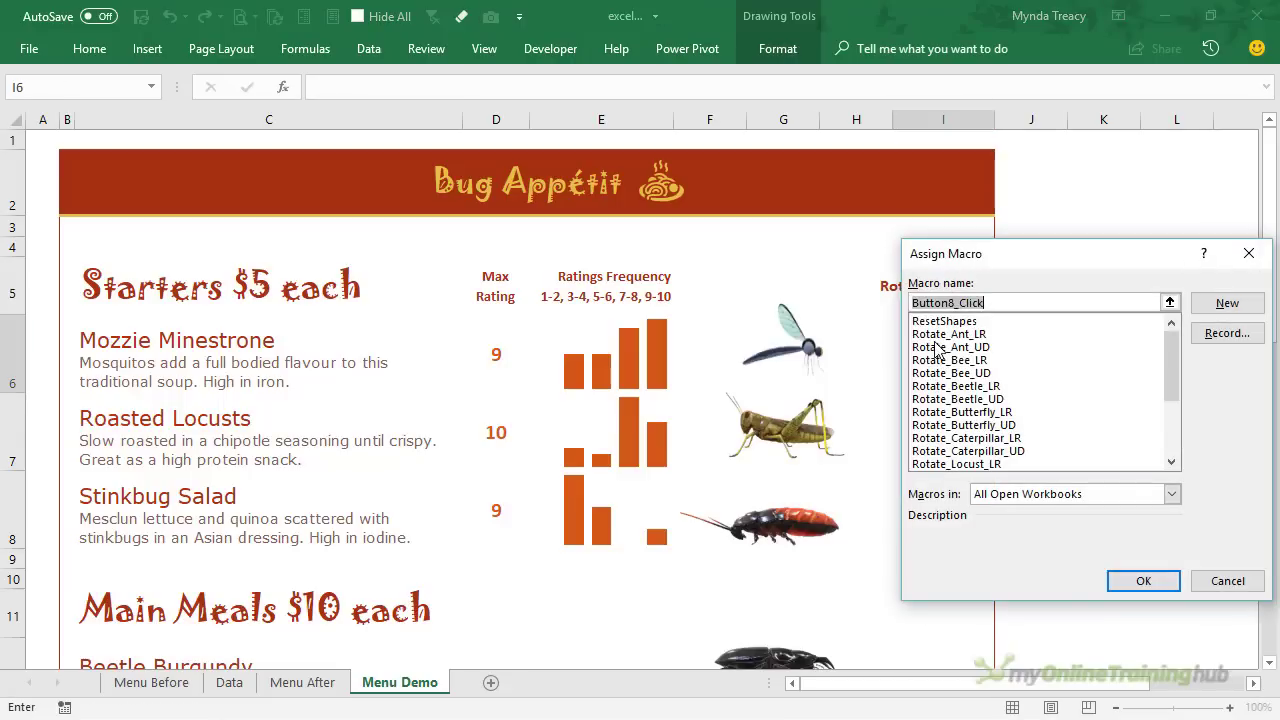
pyautogui.moveTo(1013, 257); pyautogui.dragTo(462, 193)
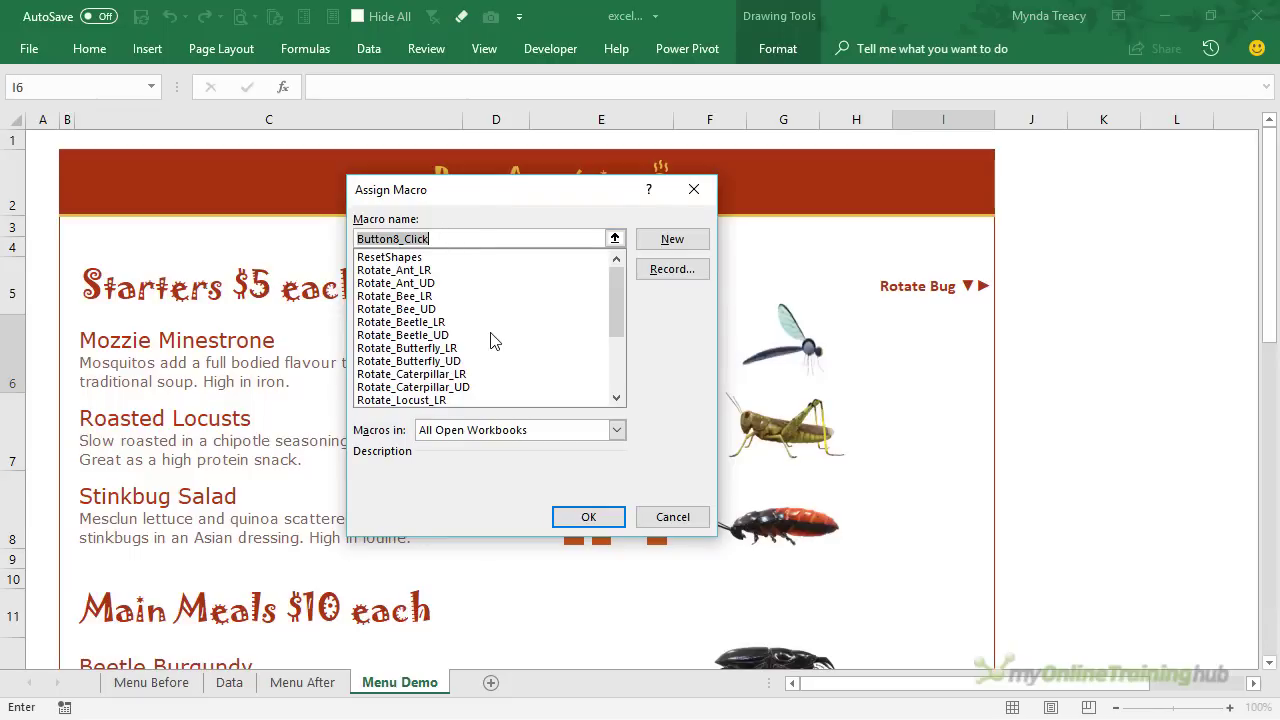
pyautogui.click(673, 517)
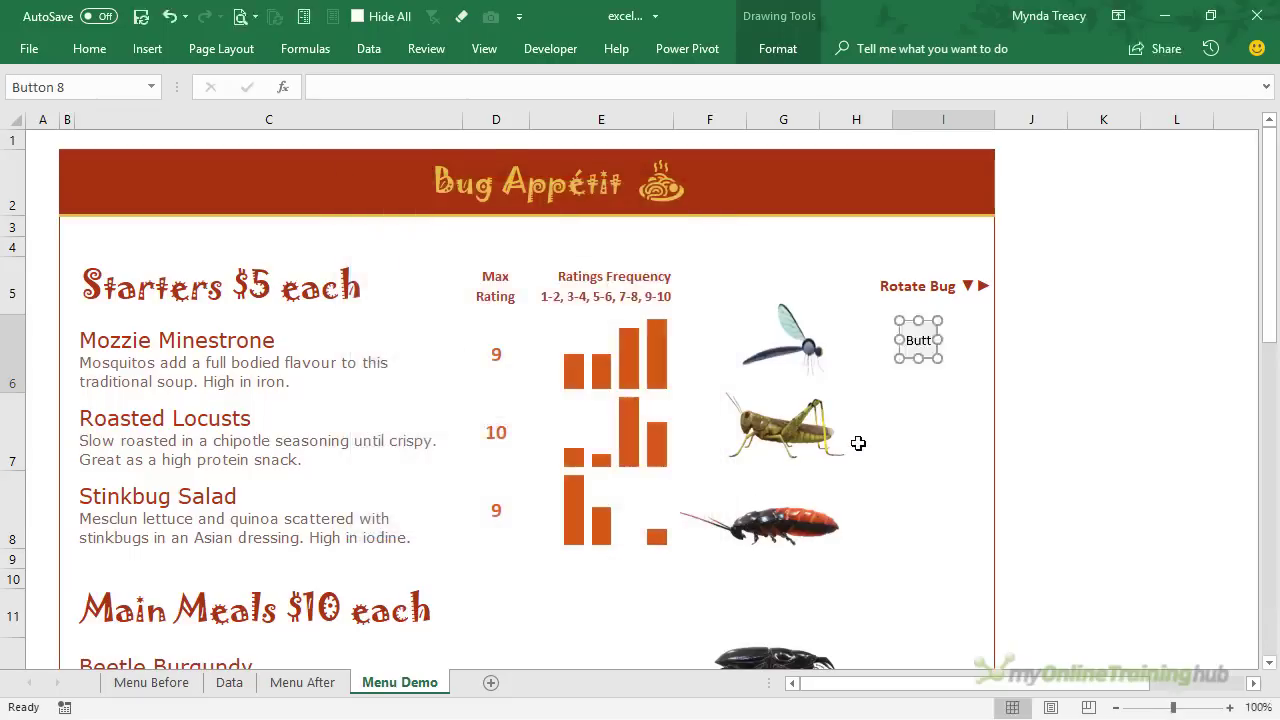
# Step: Replace the new button's text with the Black Down-Pointing Triangle symbol and nudge the button up toward the Rotate Bug heading
pyautogui.rightClick(920, 341)
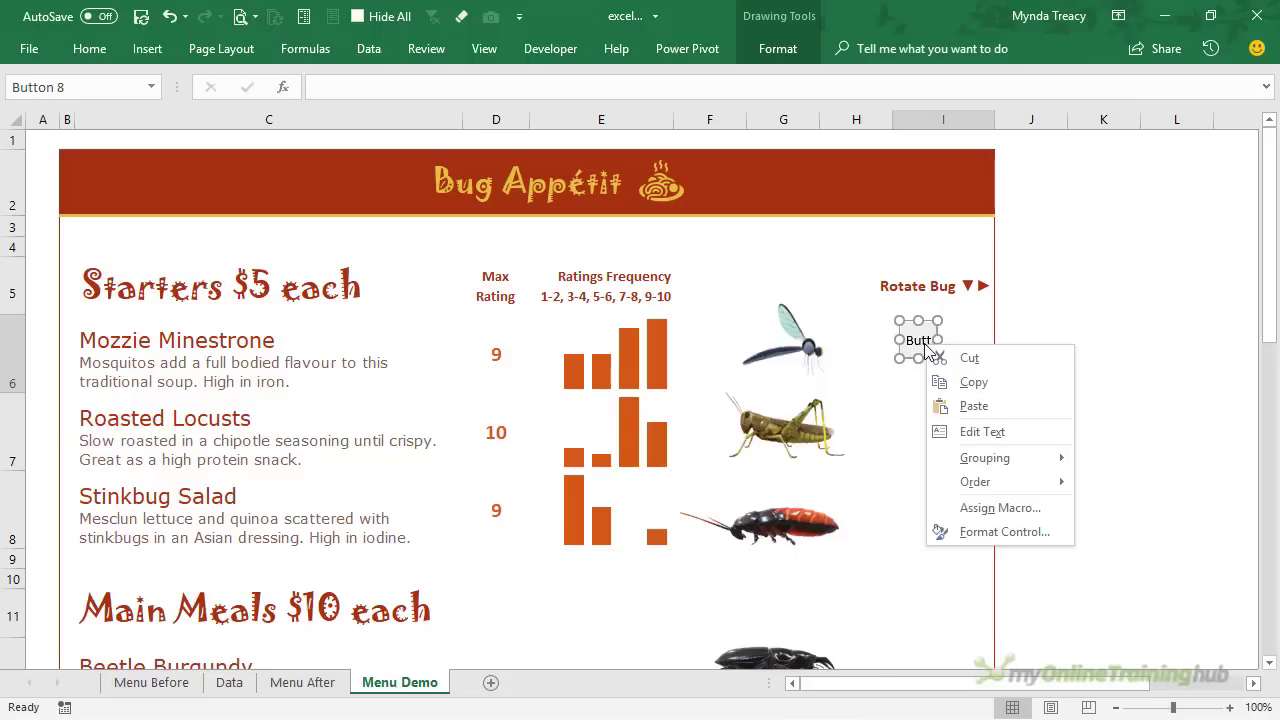
pyautogui.click(980, 431)
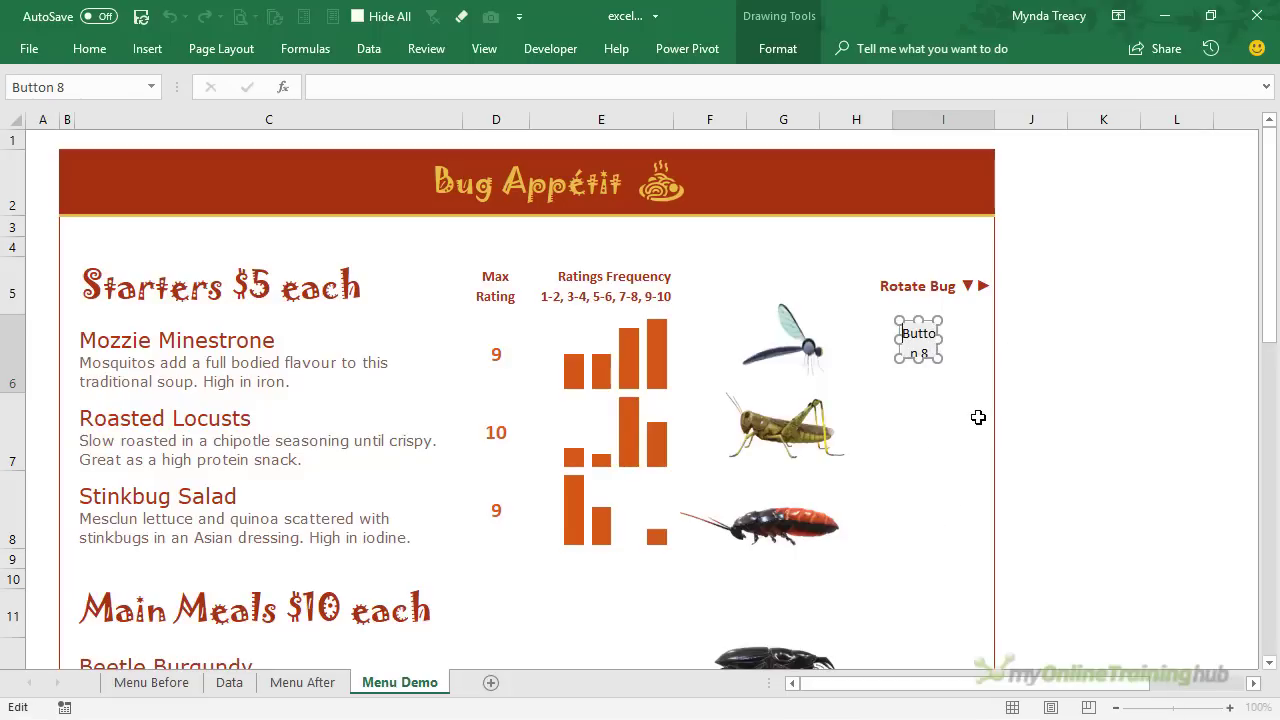
pyautogui.hotkey('ctrl', 'a')
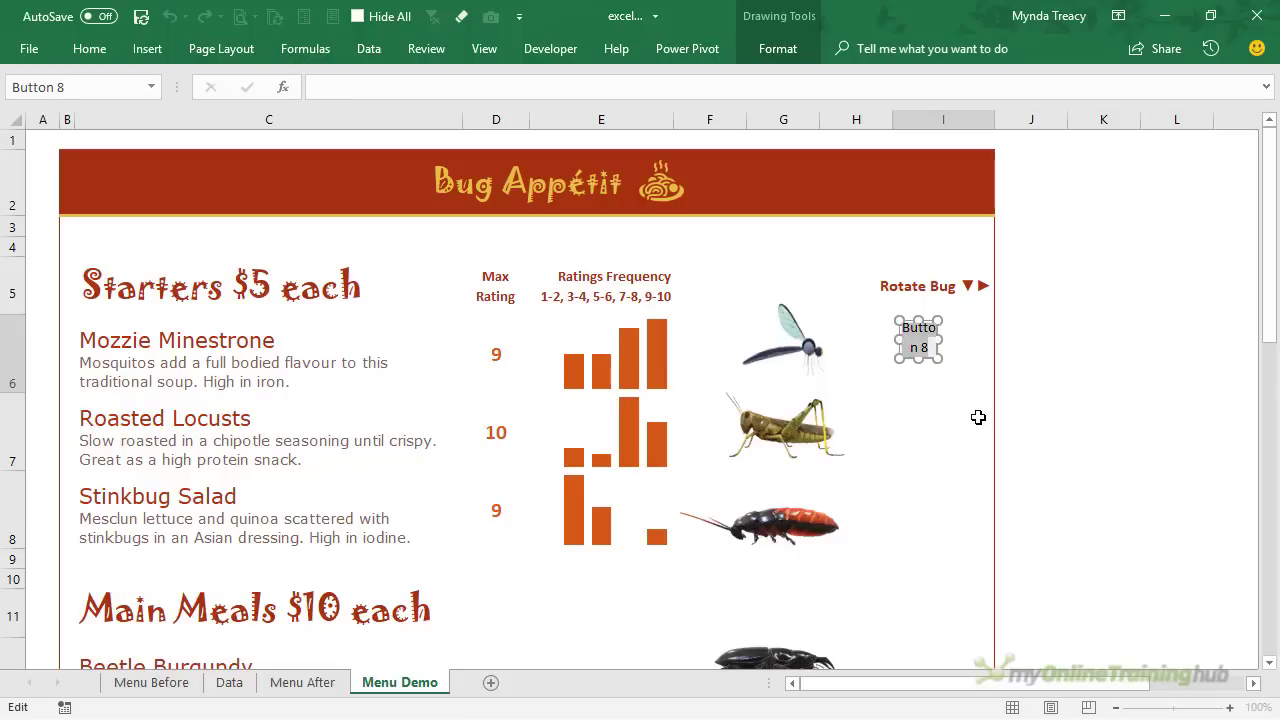
pyautogui.click(135, 49)
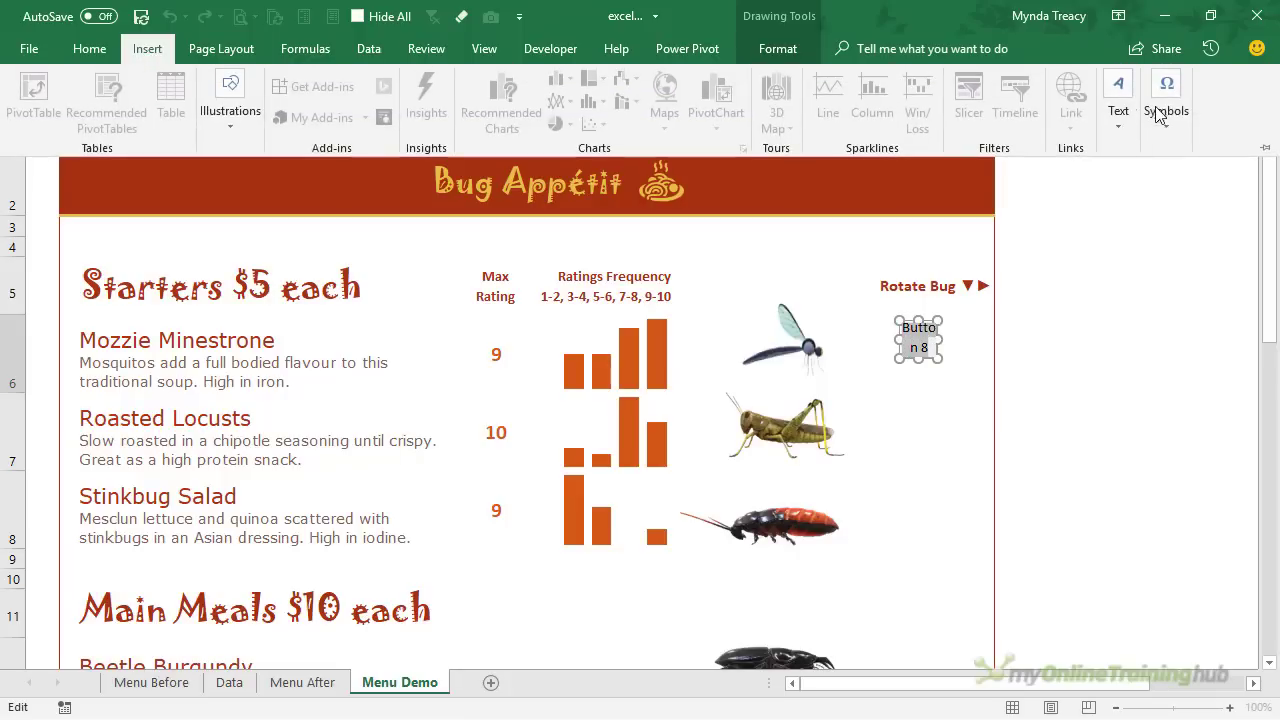
pyautogui.click(1160, 115)
pyautogui.click(1222, 185)
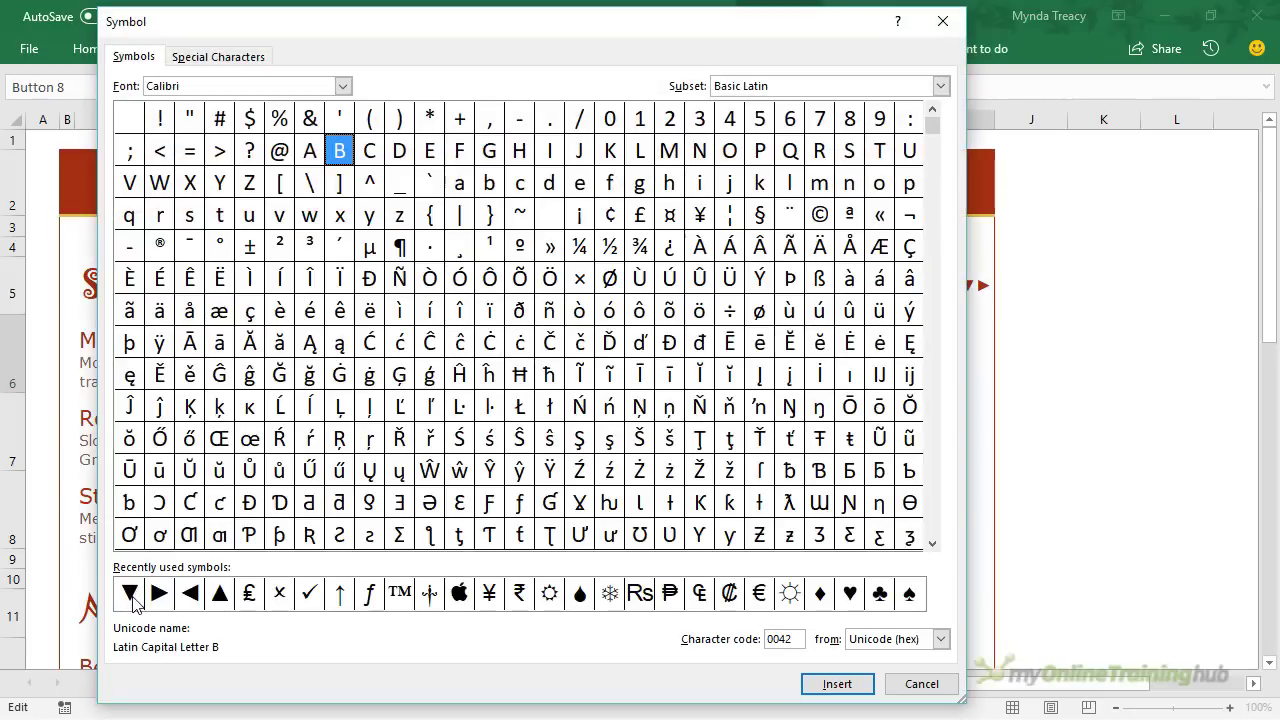
pyautogui.click(131, 595)
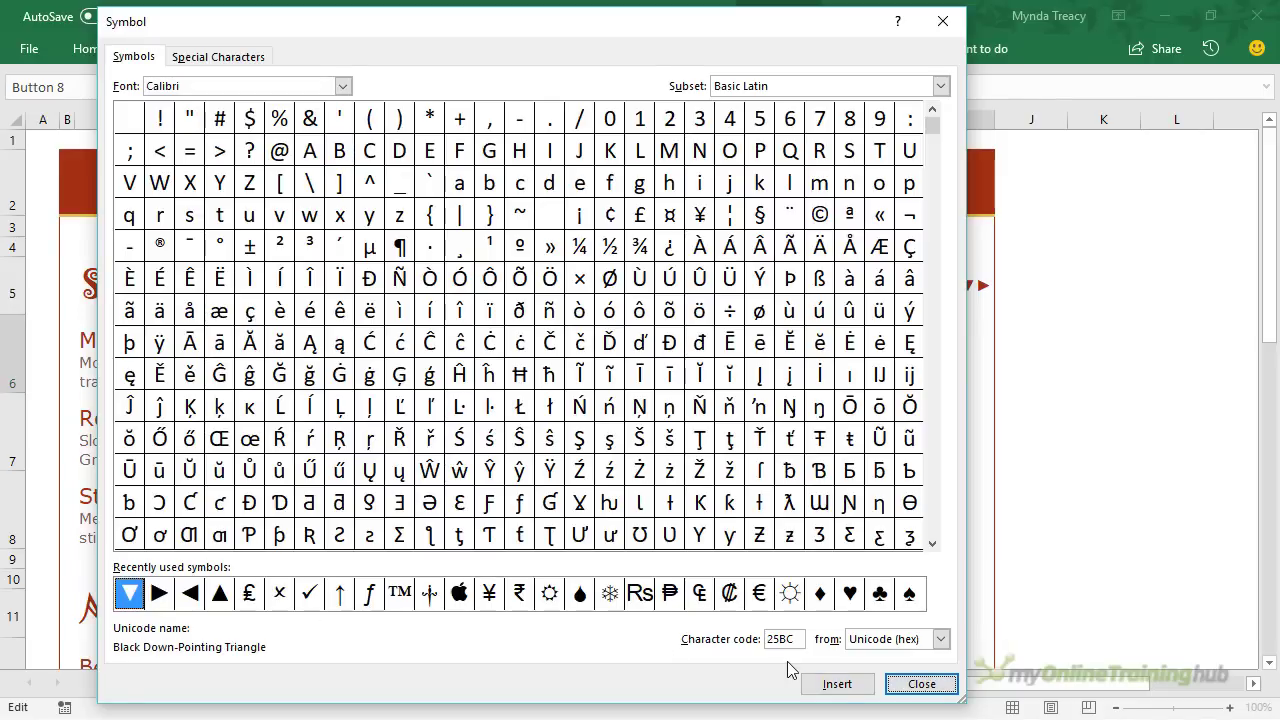
pyautogui.click(906, 680)
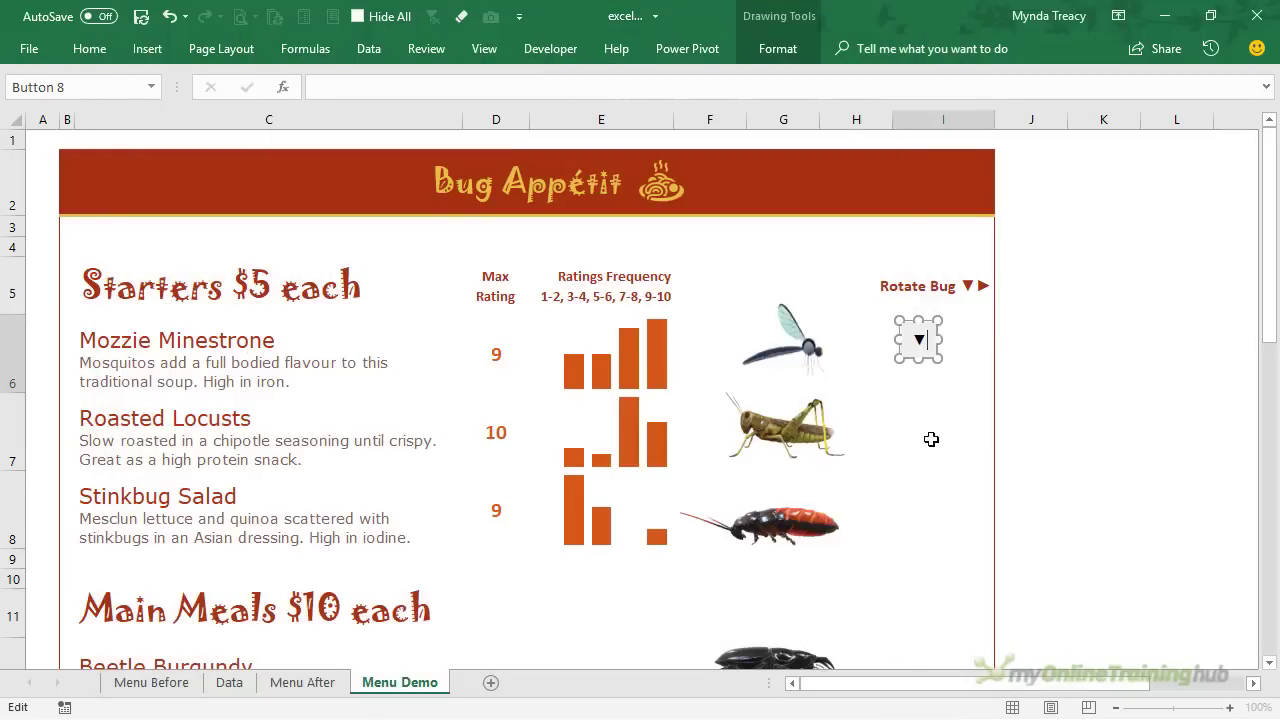
pyautogui.click(1053, 402)
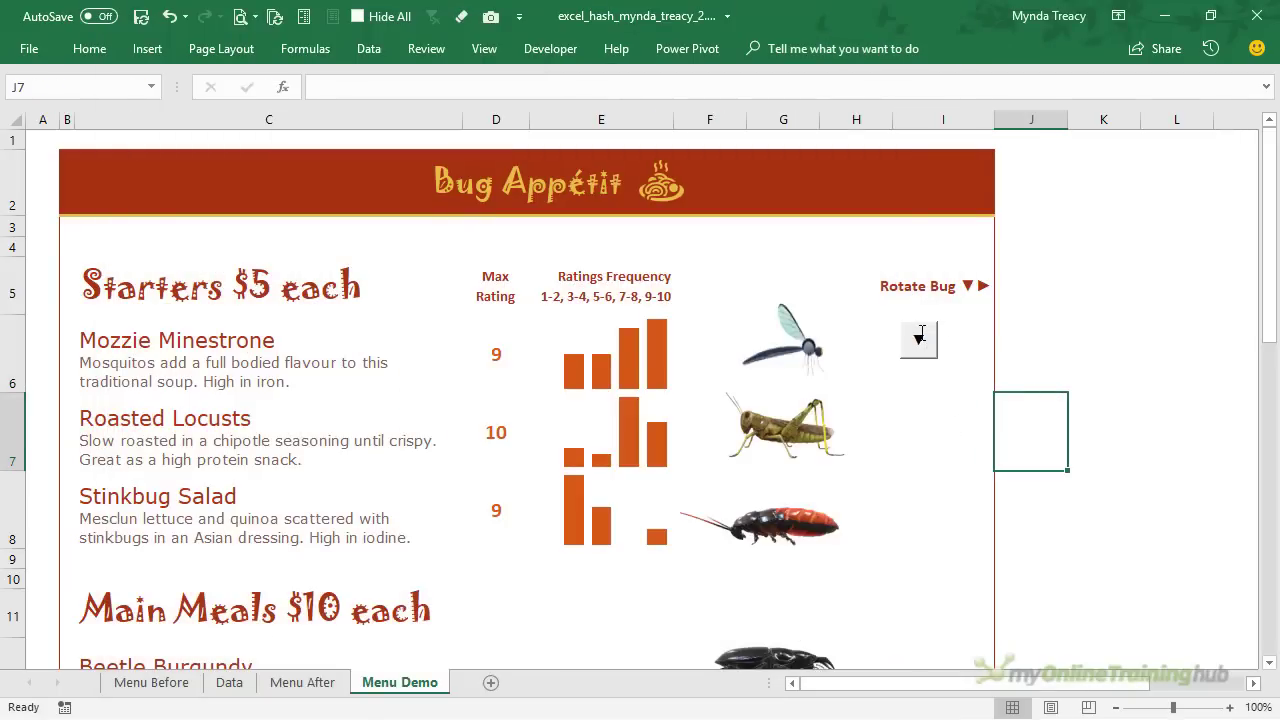
pyautogui.keyDown('ctrl'); pyautogui.click(919, 338); pyautogui.keyUp('ctrl')
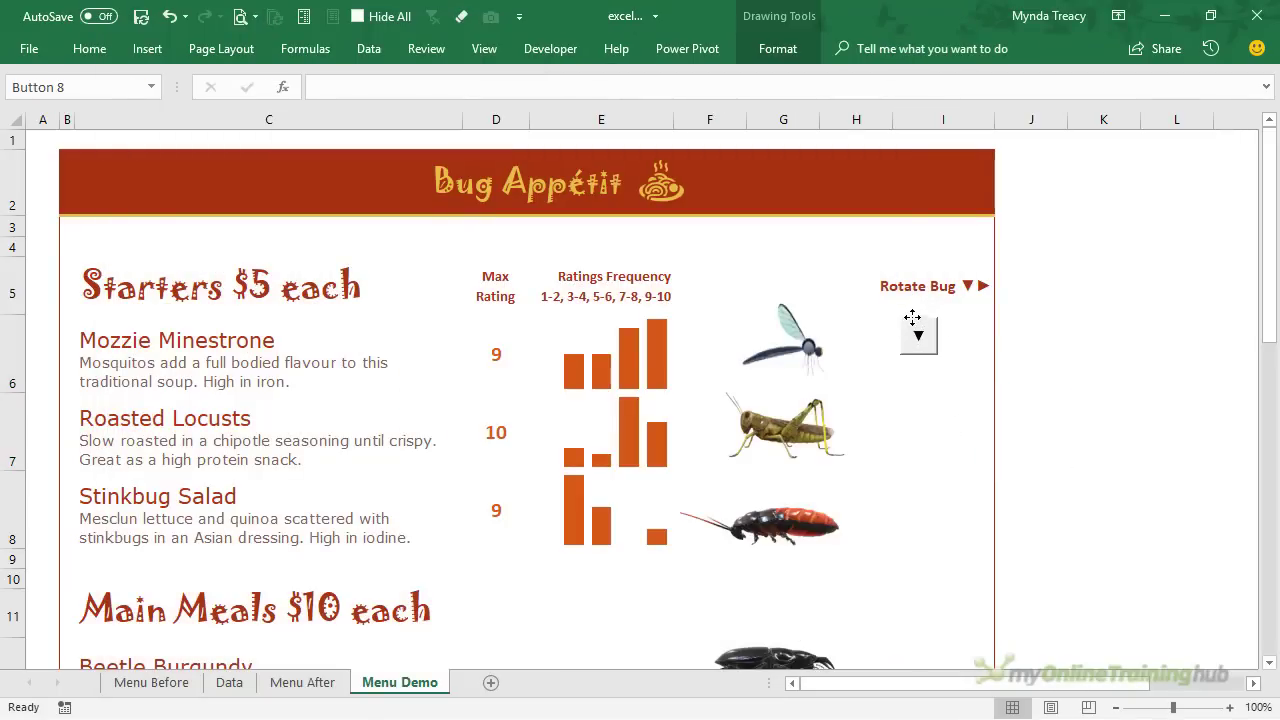
pyautogui.moveTo(913, 315); pyautogui.dragTo(917, 316)
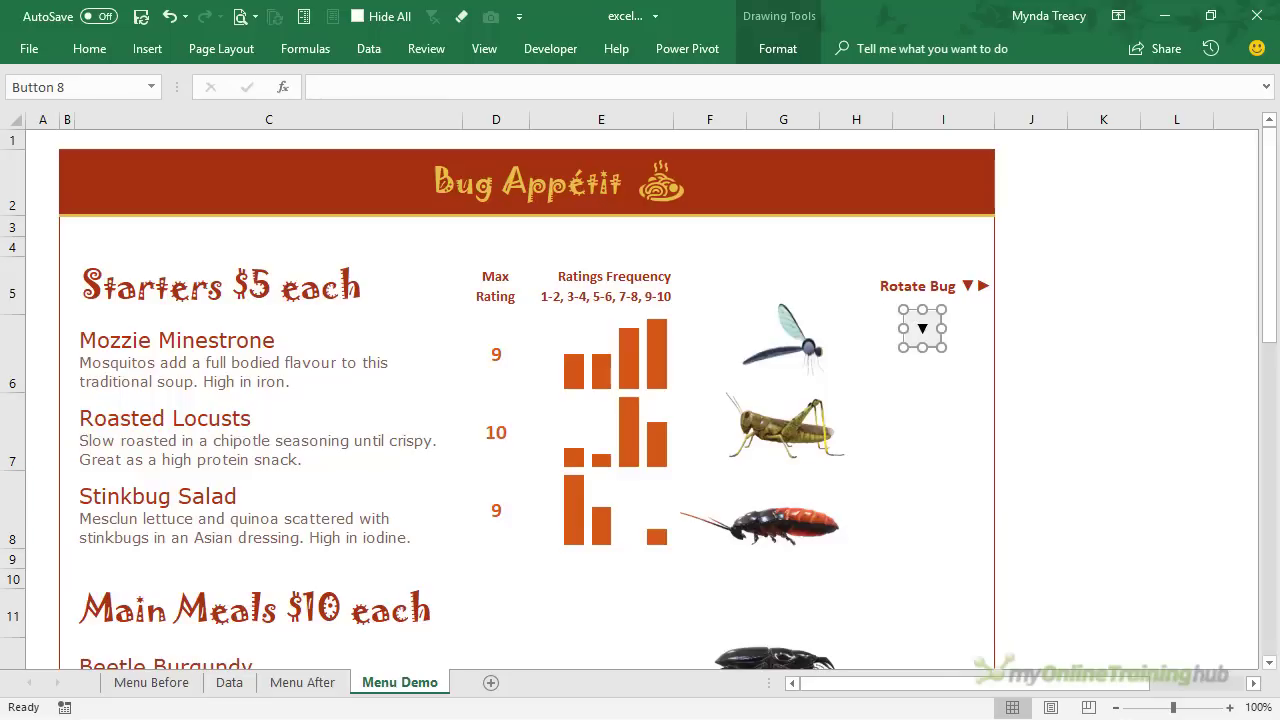
# Step: Open the workbook's code in the Visual Basic Editor and examine the Degrees constant declaration at the top of Module1
pyautogui.click(556, 50)
pyautogui.click(14, 104)
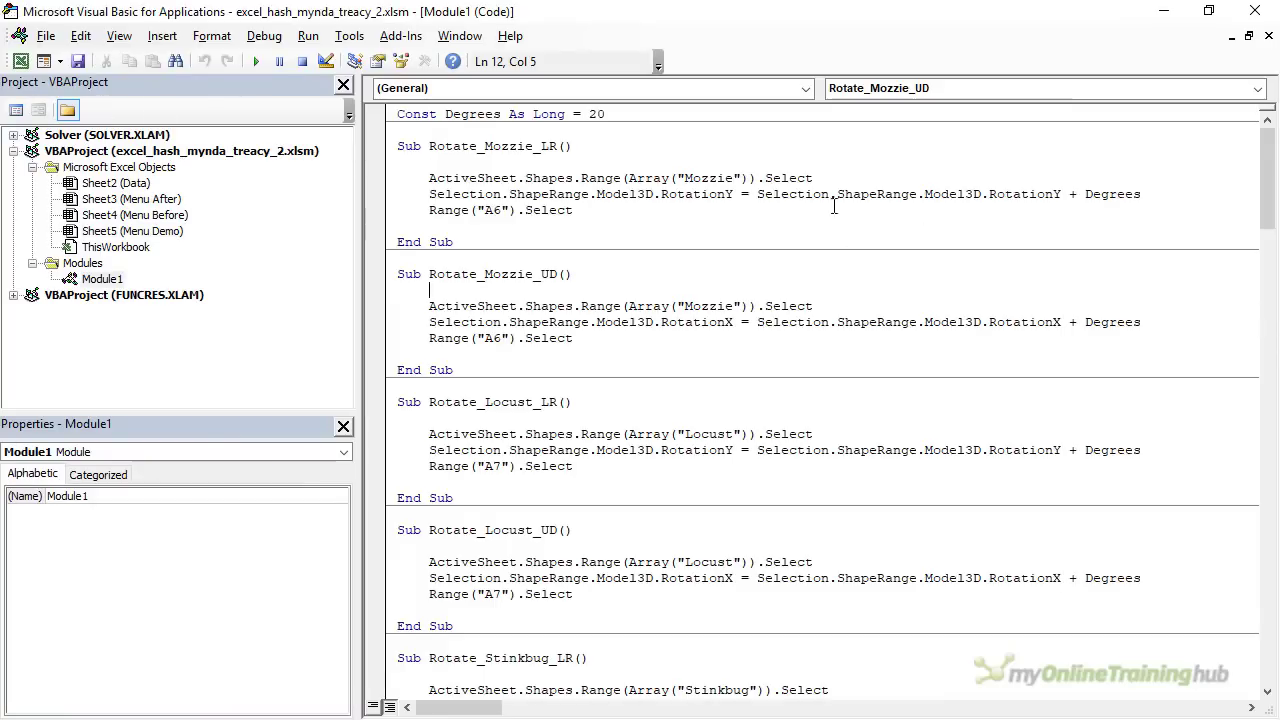
pyautogui.moveTo(608, 114); pyautogui.dragTo(395, 114)
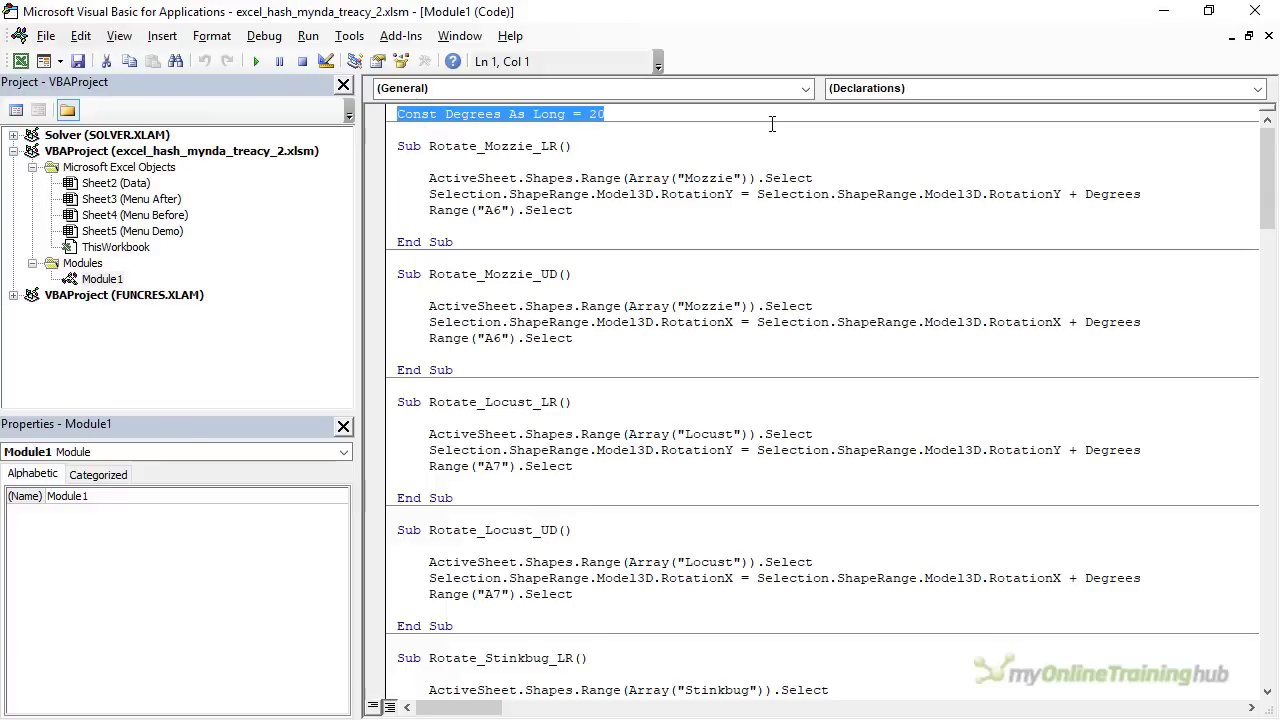
pyautogui.click(629, 121)
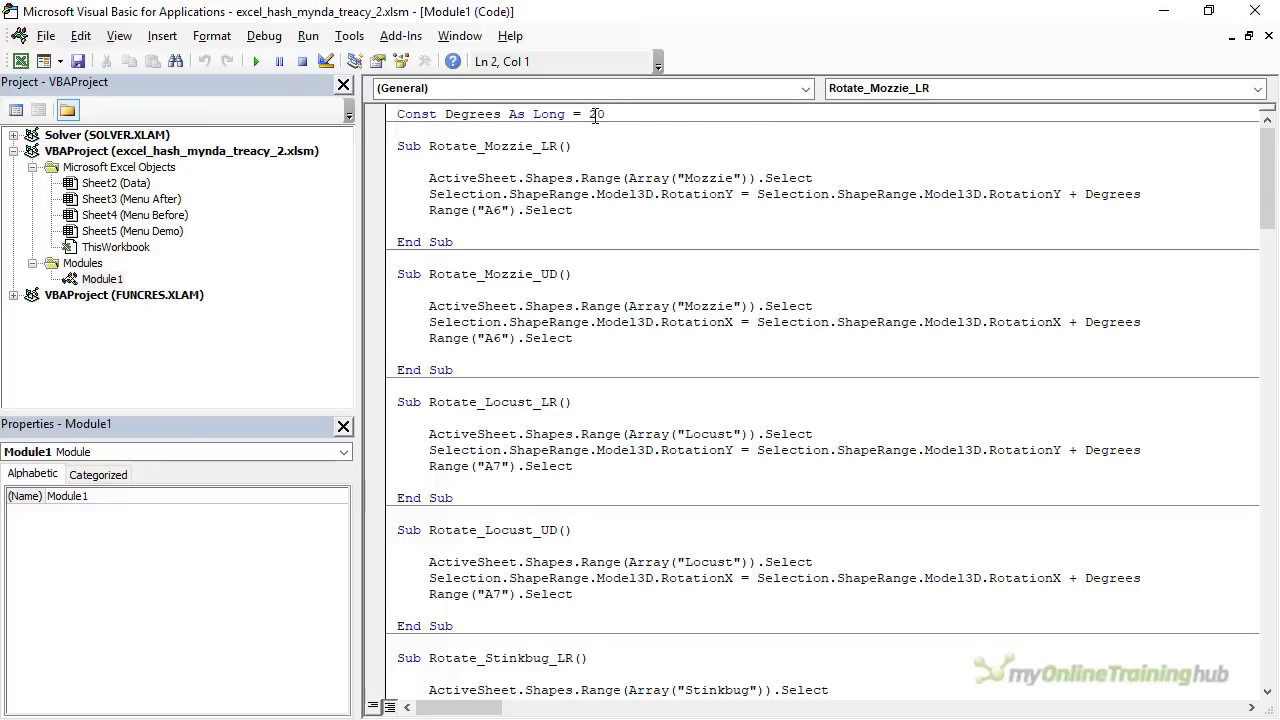
pyautogui.click(610, 114)
pyautogui.click(591, 114)
# Step: Examine the Rotate_Mozzie_LR macro, including its shape name, active sheet reference, RotationY increment and selected cell range
pyautogui.moveTo(466, 241); pyautogui.dragTo(391, 148)
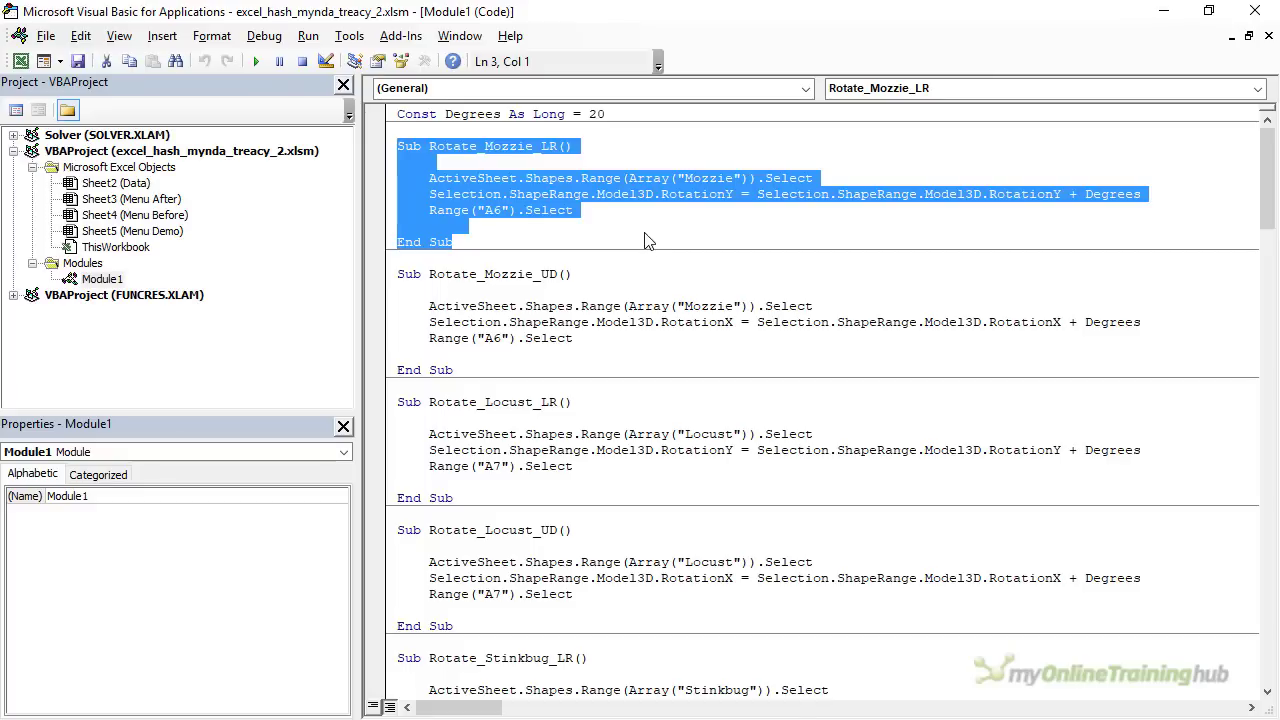
pyautogui.click(655, 226)
pyautogui.doubleClick(703, 180)
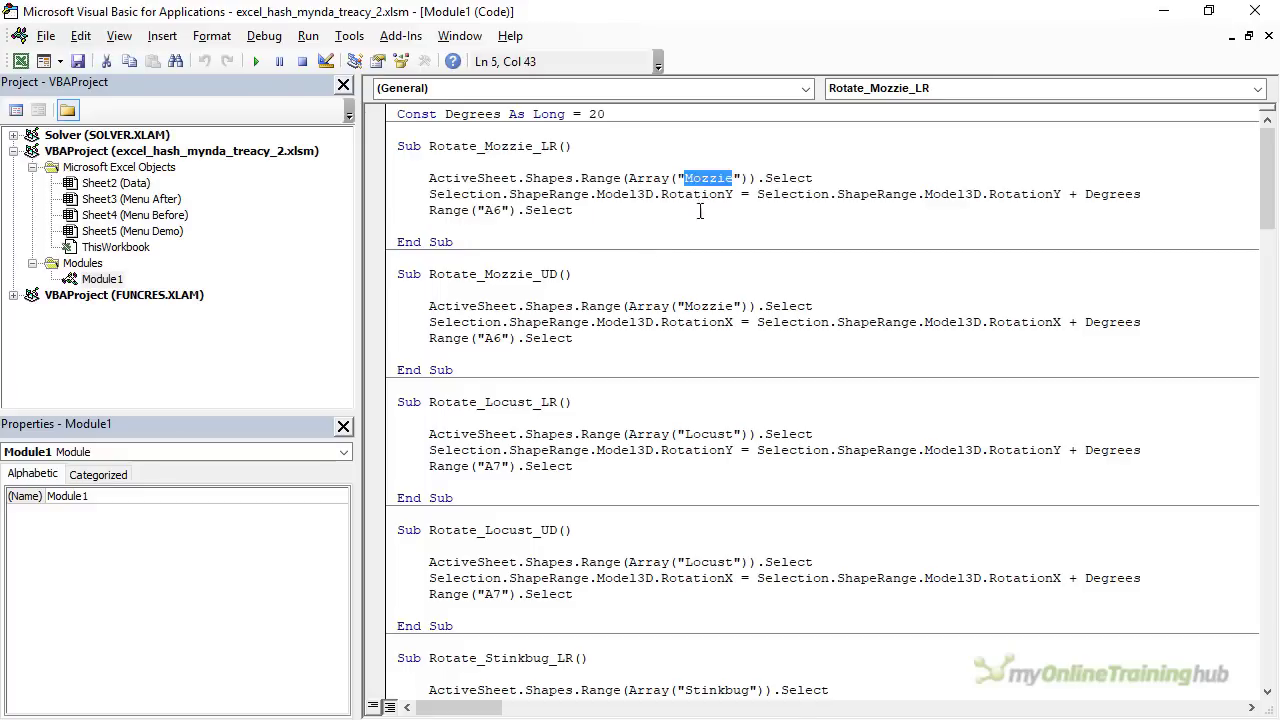
pyautogui.moveTo(430, 178); pyautogui.dragTo(514, 178)
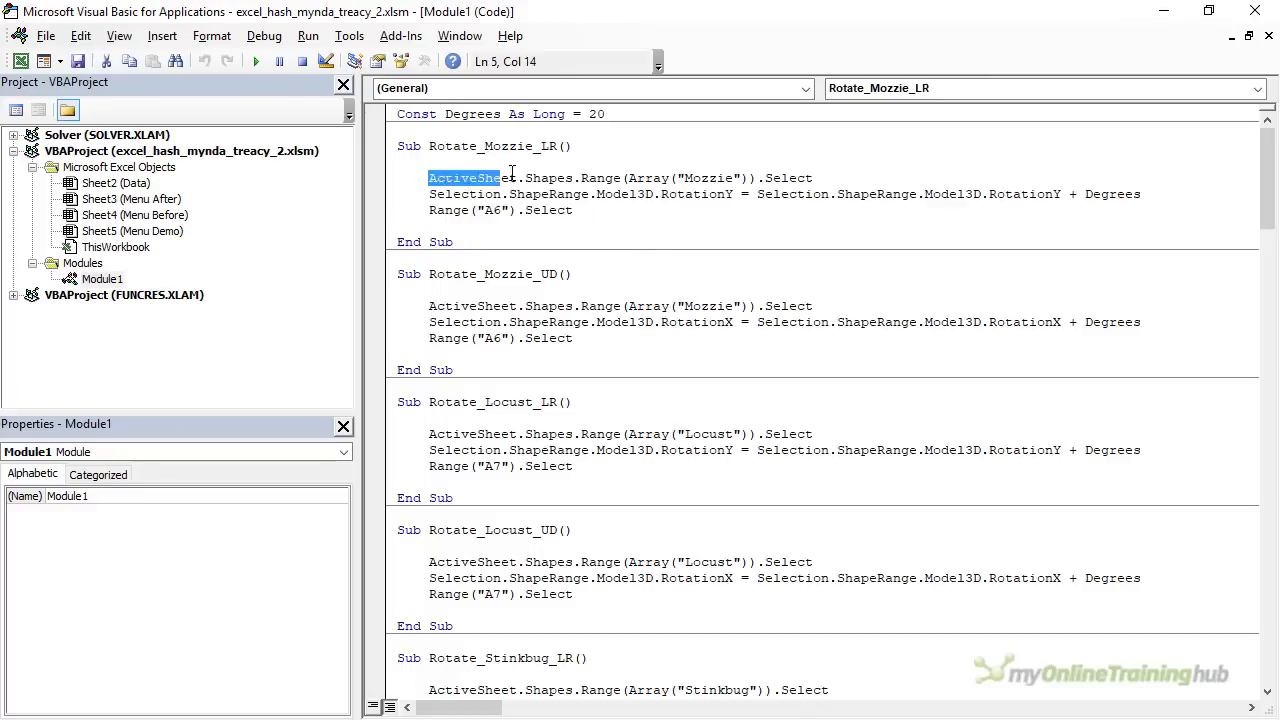
pyautogui.moveTo(1141, 194); pyautogui.dragTo(1056, 190)
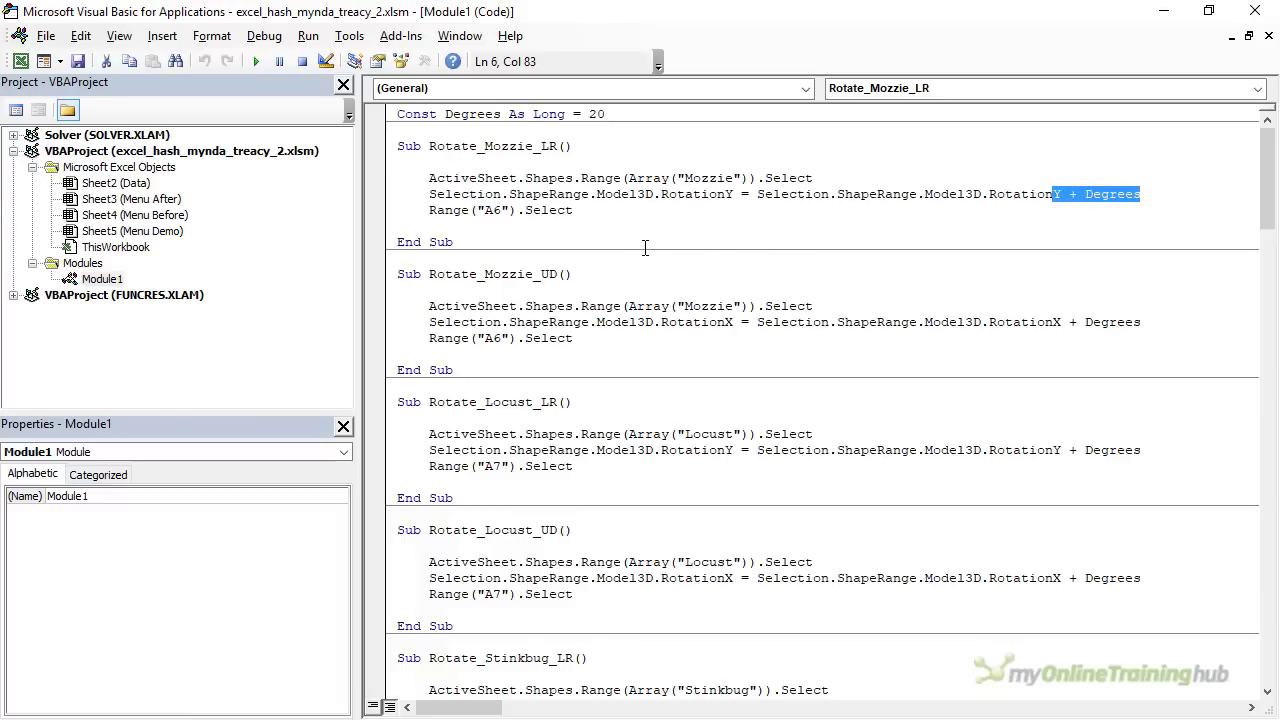
pyautogui.doubleClick(492, 211)
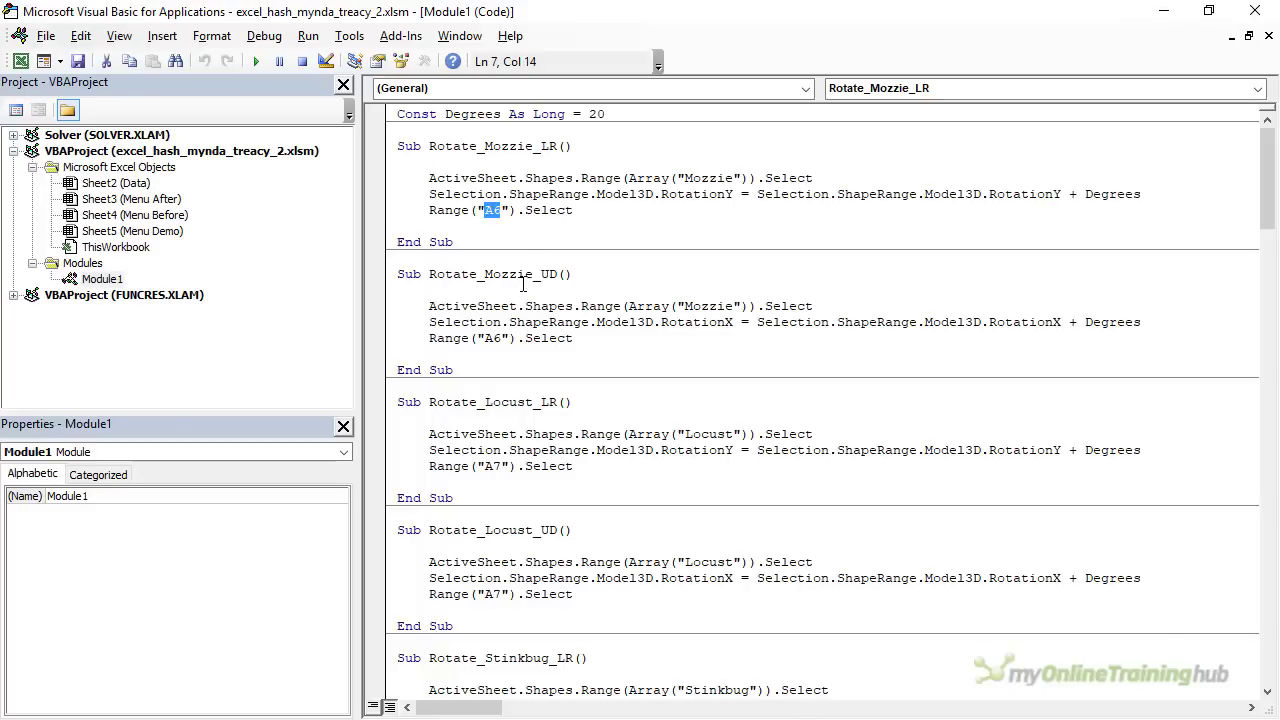
# Step: Compare the Rotate_Mozzie_LR and Rotate_Mozzie_UD macros in Module1, checking their names, shape name and RotationX lines
pyautogui.moveTo(495, 242); pyautogui.dragTo(393, 148)
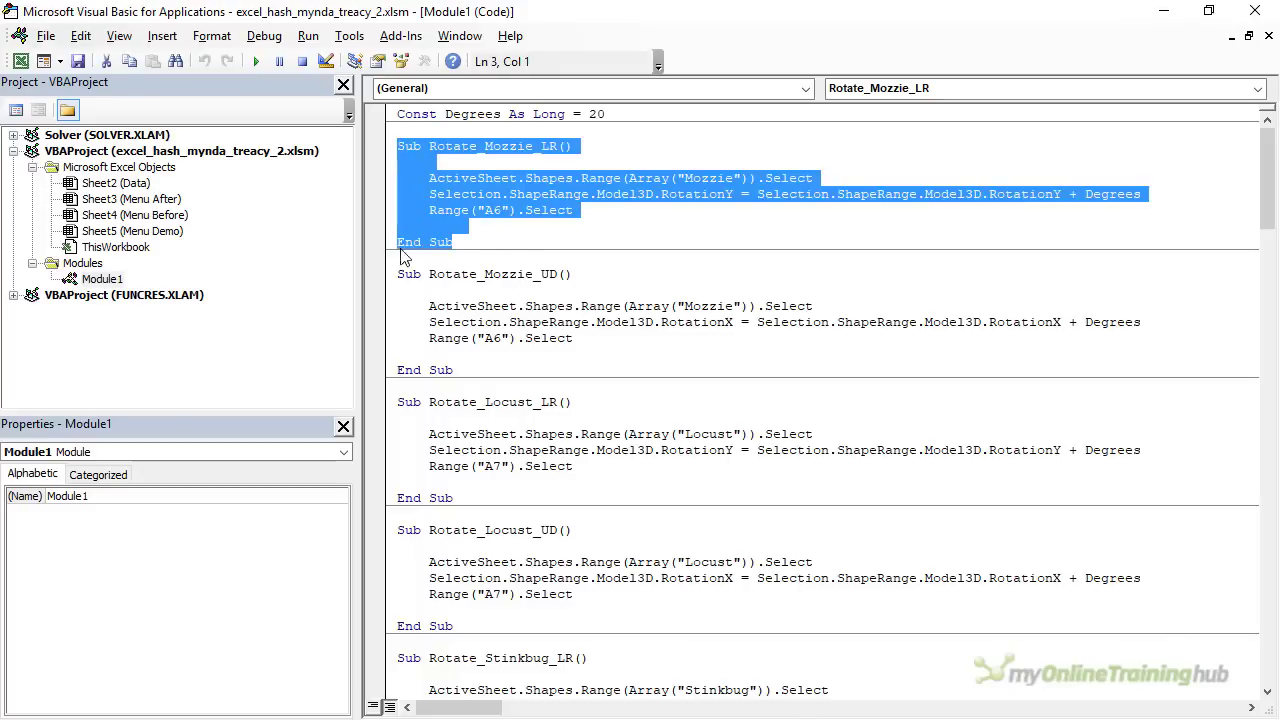
pyautogui.moveTo(399, 274); pyautogui.dragTo(456, 370)
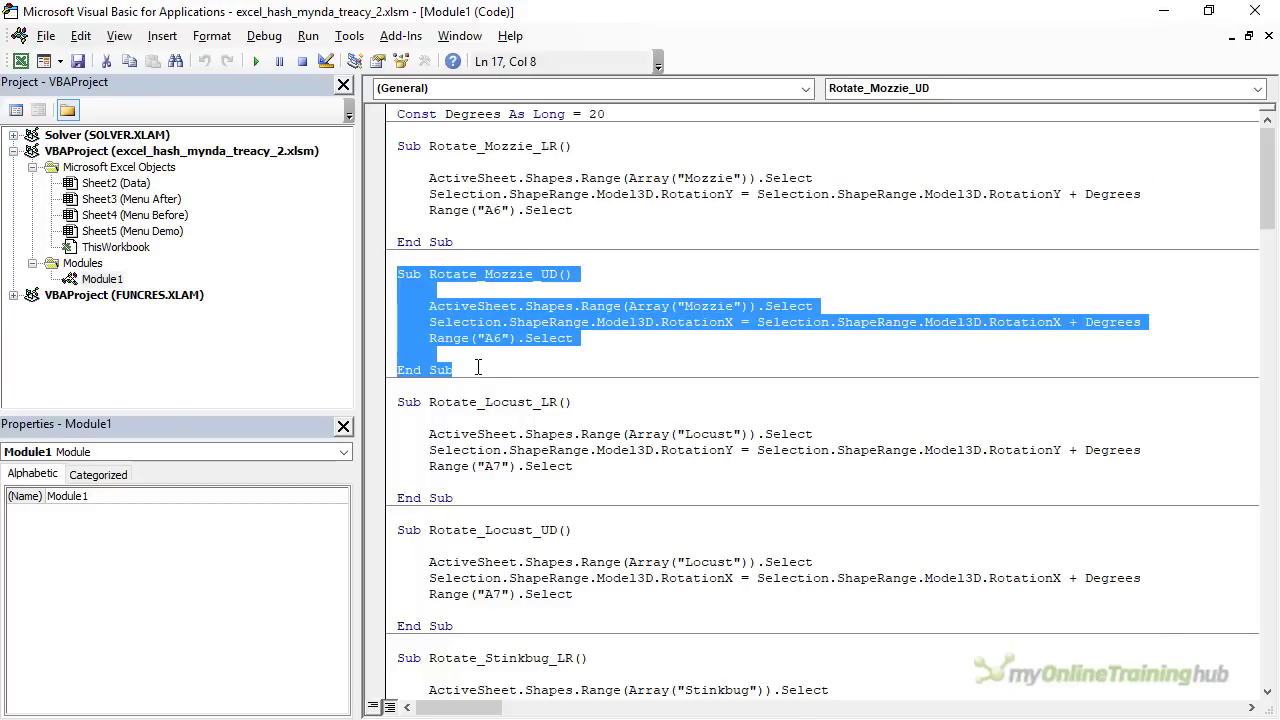
pyautogui.click(557, 274)
pyautogui.moveTo(561, 273); pyautogui.dragTo(436, 274)
pyautogui.click(548, 276)
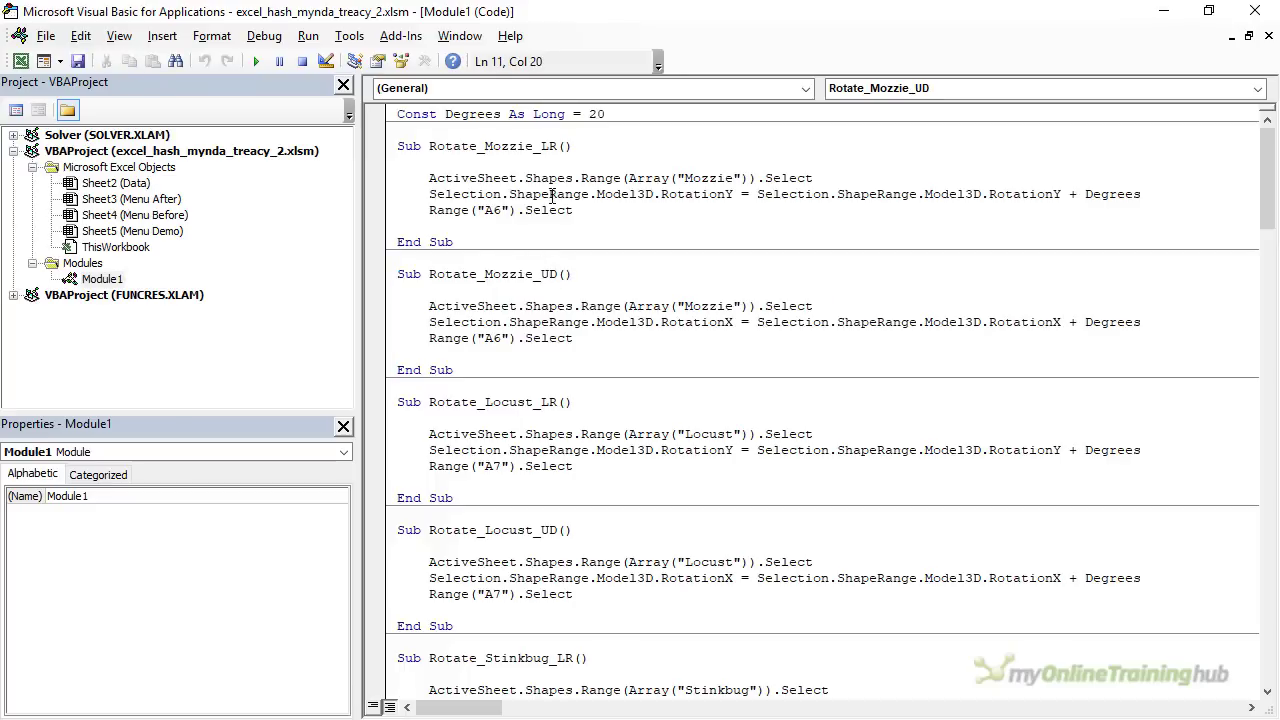
pyautogui.click(560, 146)
pyautogui.moveTo(560, 146); pyautogui.dragTo(437, 146)
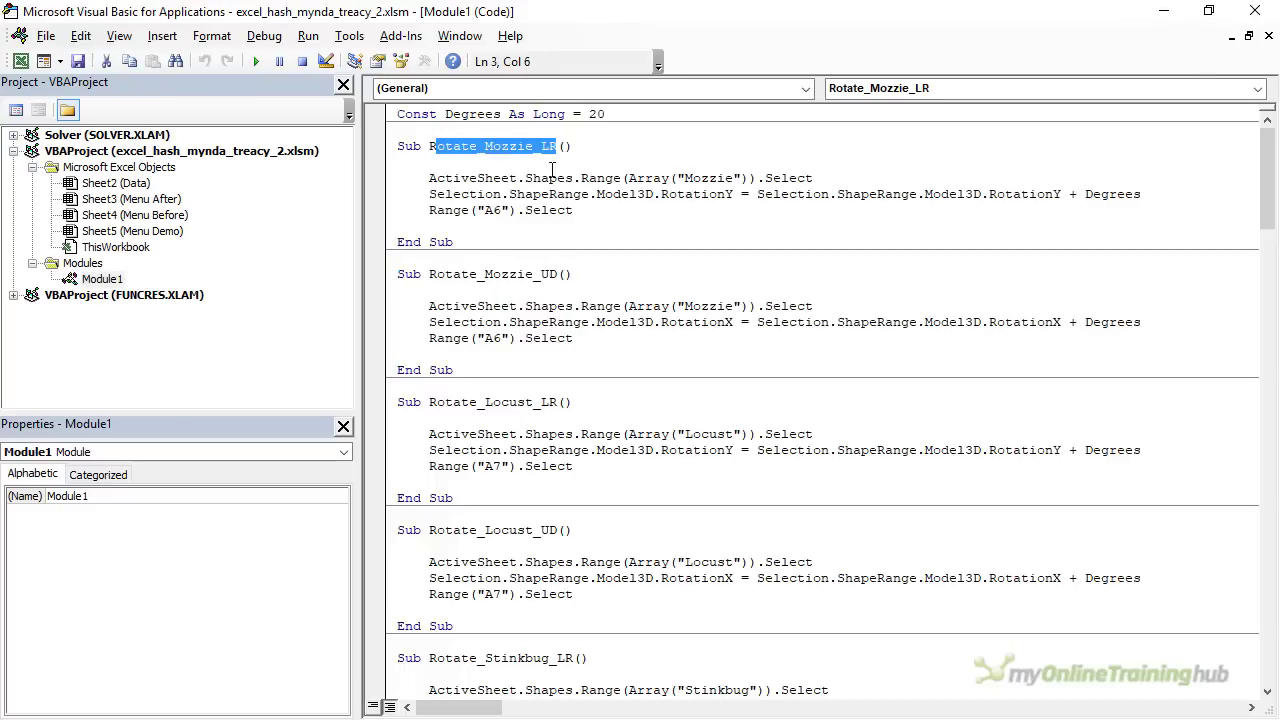
pyautogui.doubleClick(706, 306)
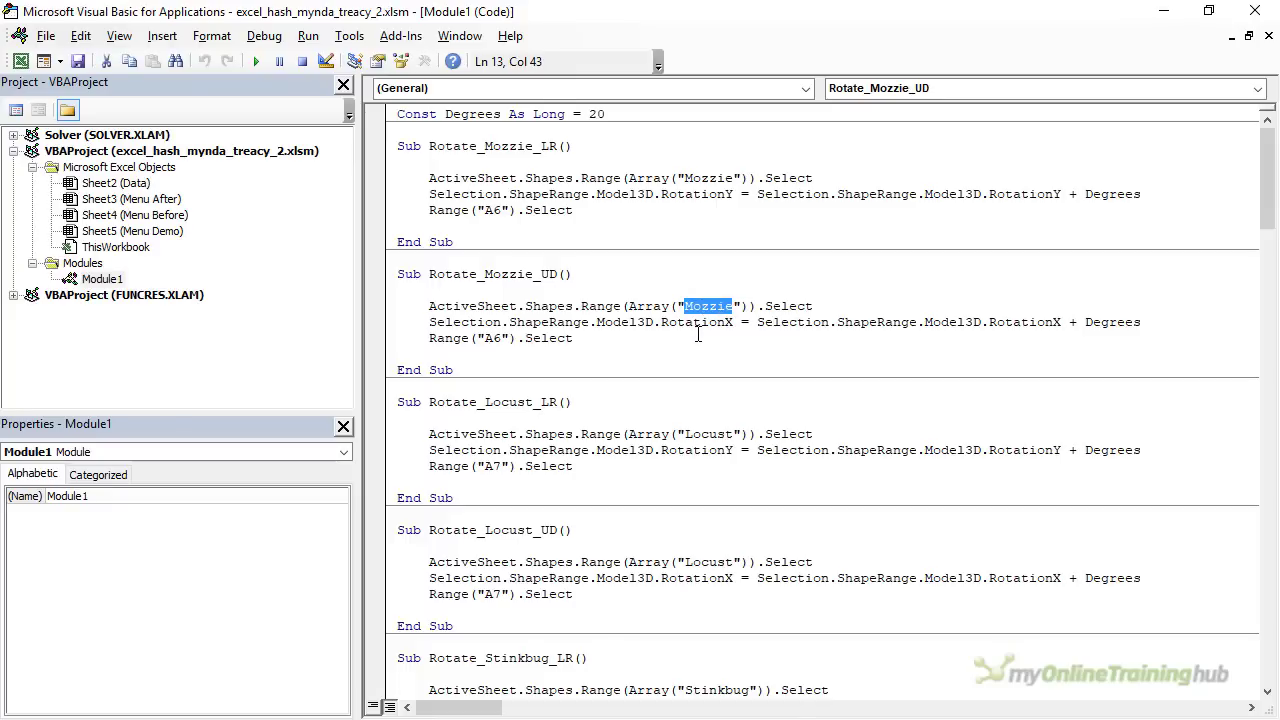
pyautogui.moveTo(735, 322); pyautogui.dragTo(724, 322)
pyautogui.moveTo(1052, 322); pyautogui.dragTo(1062, 322)
pyautogui.moveTo(465, 366); pyautogui.dragTo(392, 146)
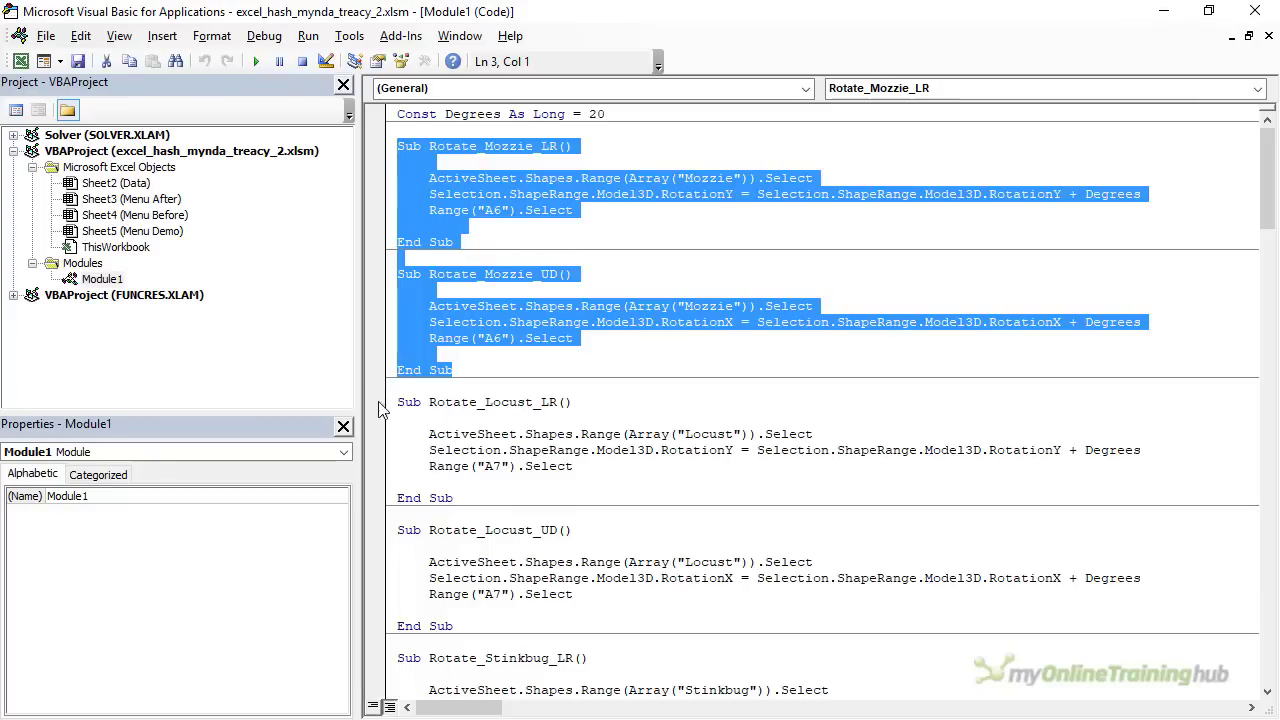
# Step: Examine the Rotate_Locust_LR and Rotate_Locust_UD macros and their shape name, and look through the macro pairs for the remaining bugs
pyautogui.moveTo(396, 402); pyautogui.dragTo(520, 622)
pyautogui.doubleClick(535, 400)
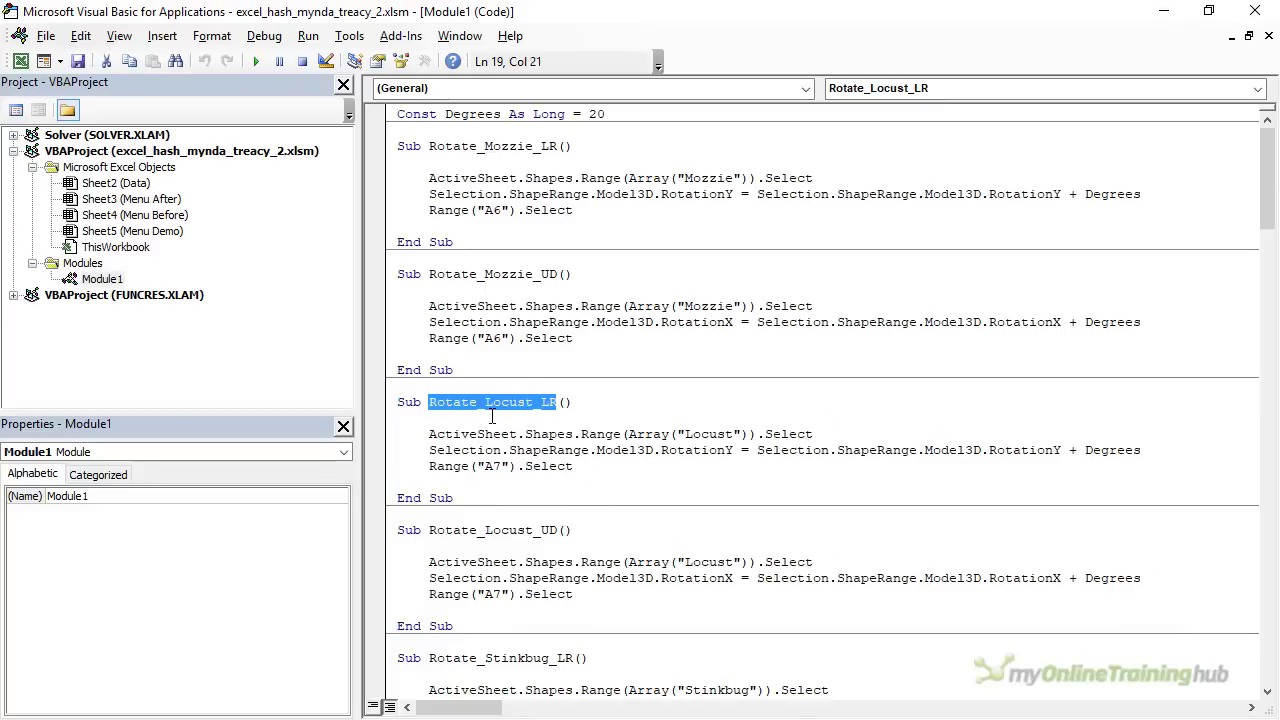
pyautogui.doubleClick(706, 434)
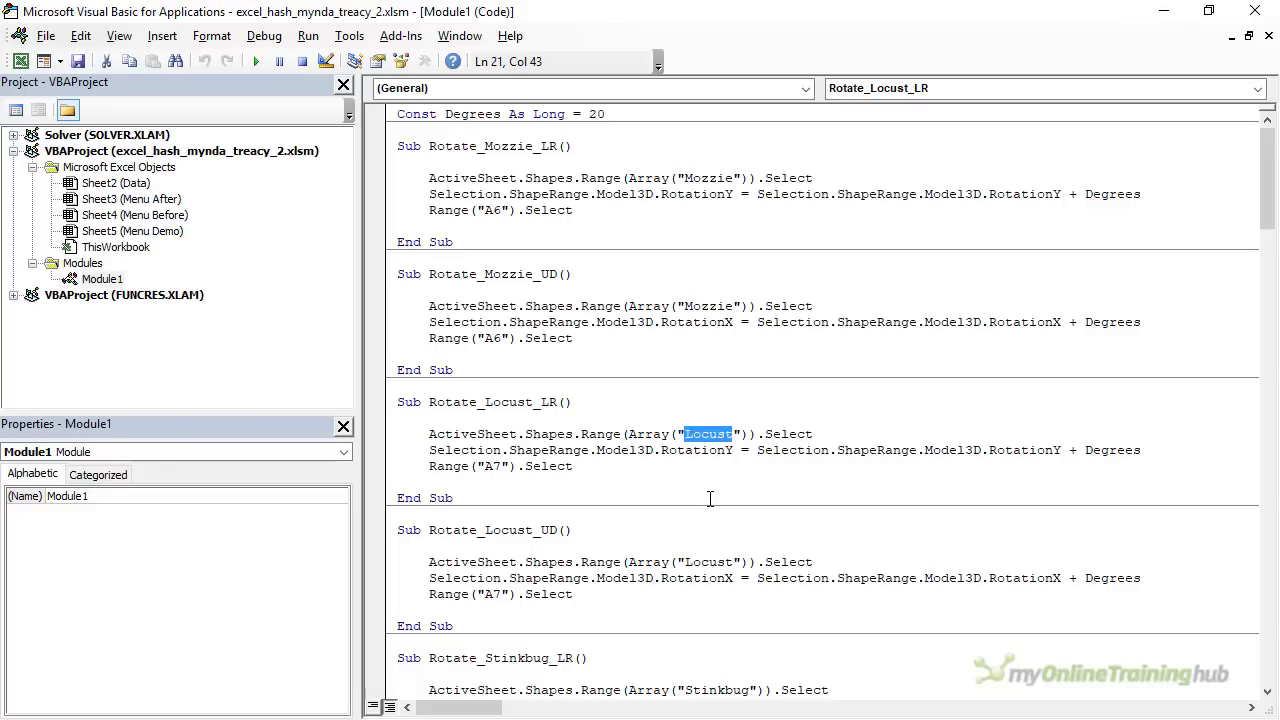
pyautogui.doubleClick(524, 530)
pyautogui.doubleClick(702, 562)
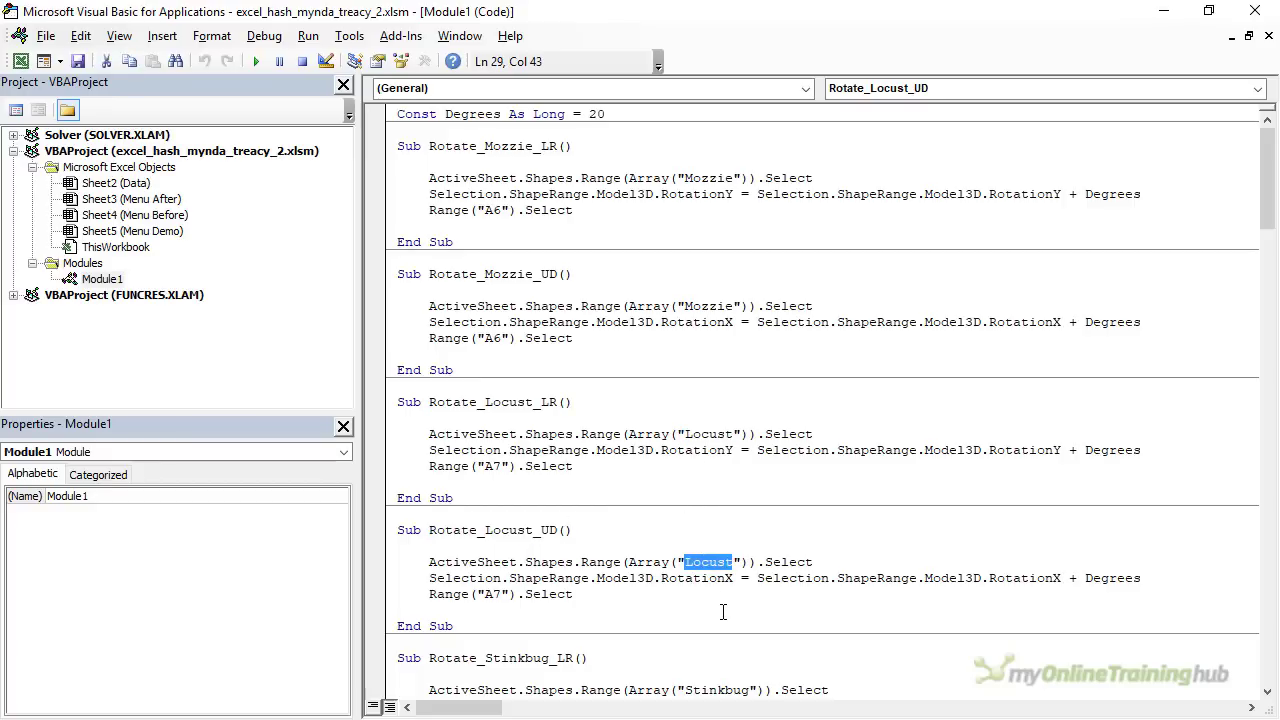
pyautogui.scroll(-10, 621, 591)
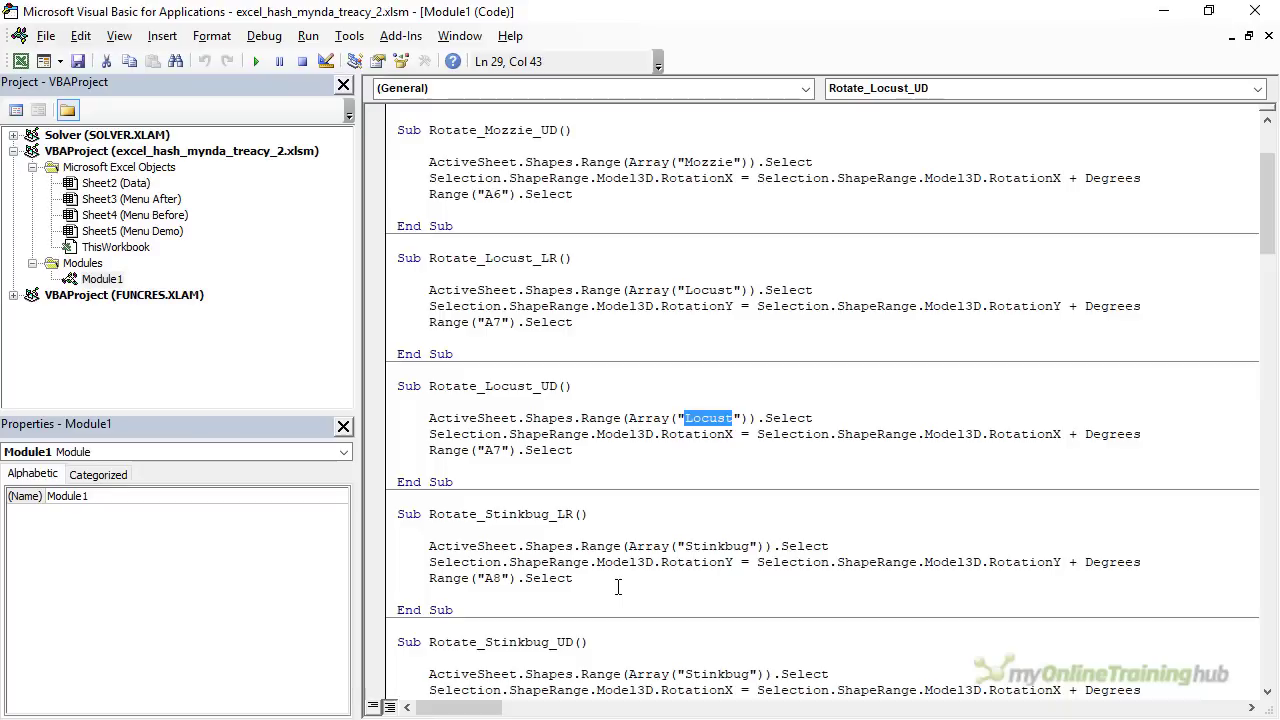
pyautogui.scroll(-9, 616, 573)
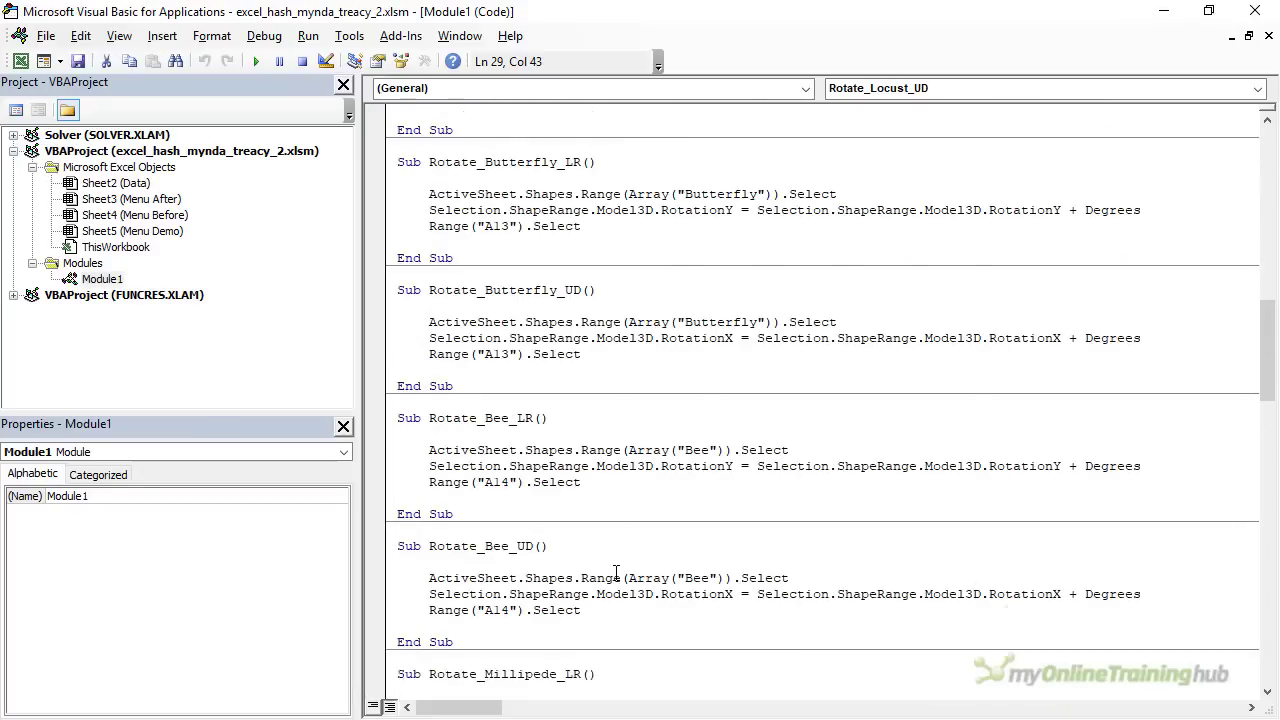
pyautogui.scroll(-3, 616, 573)
pyautogui.scroll(-16, 614, 571)
# Step: Return to the Menu Demo sheet in Excel and assign the Rotate_Mozzie_UD macro to the down-triangle button beside the mosquito
pyautogui.click(1159, 13)
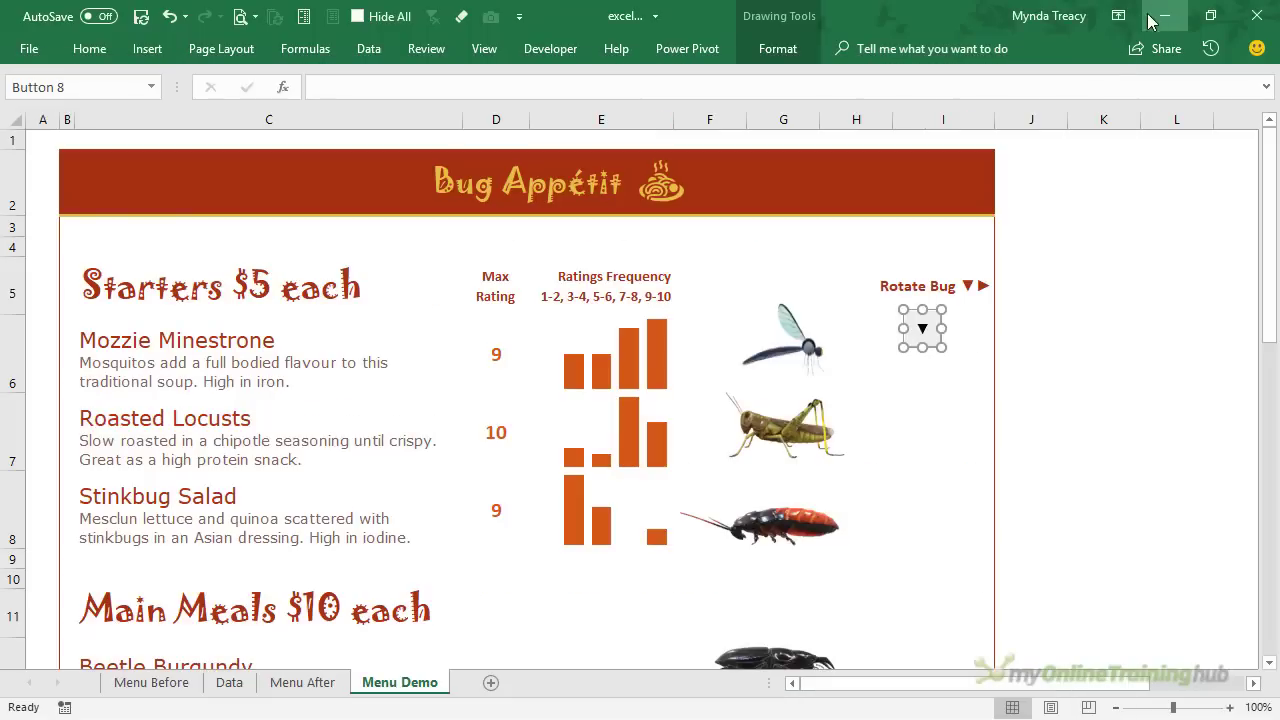
pyautogui.rightClick(929, 329)
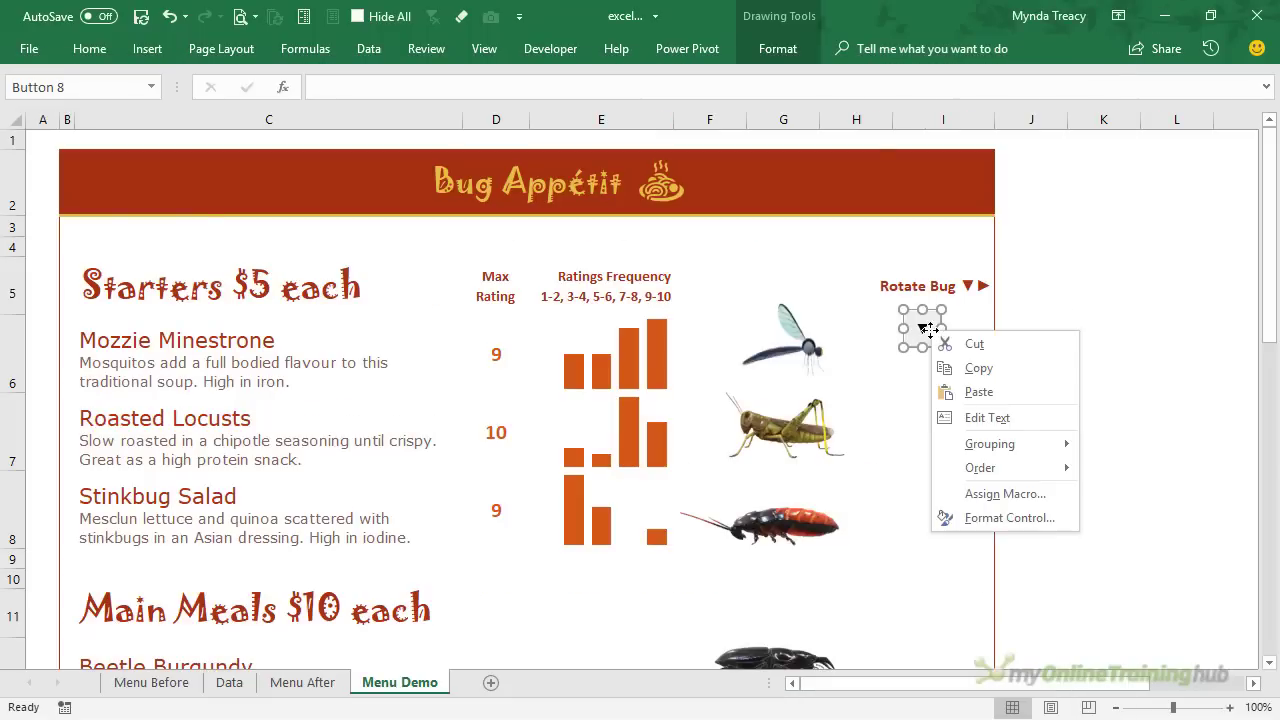
pyautogui.click(1045, 492)
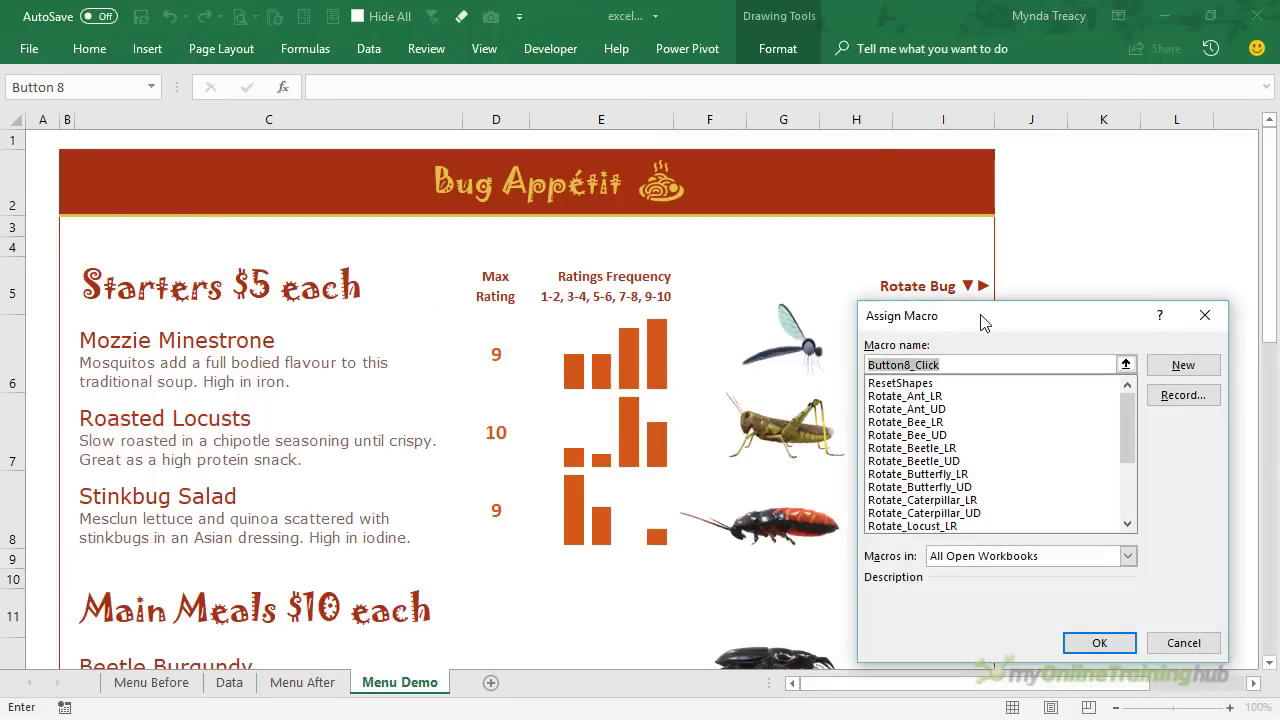
pyautogui.moveTo(975, 316); pyautogui.dragTo(372, 199)
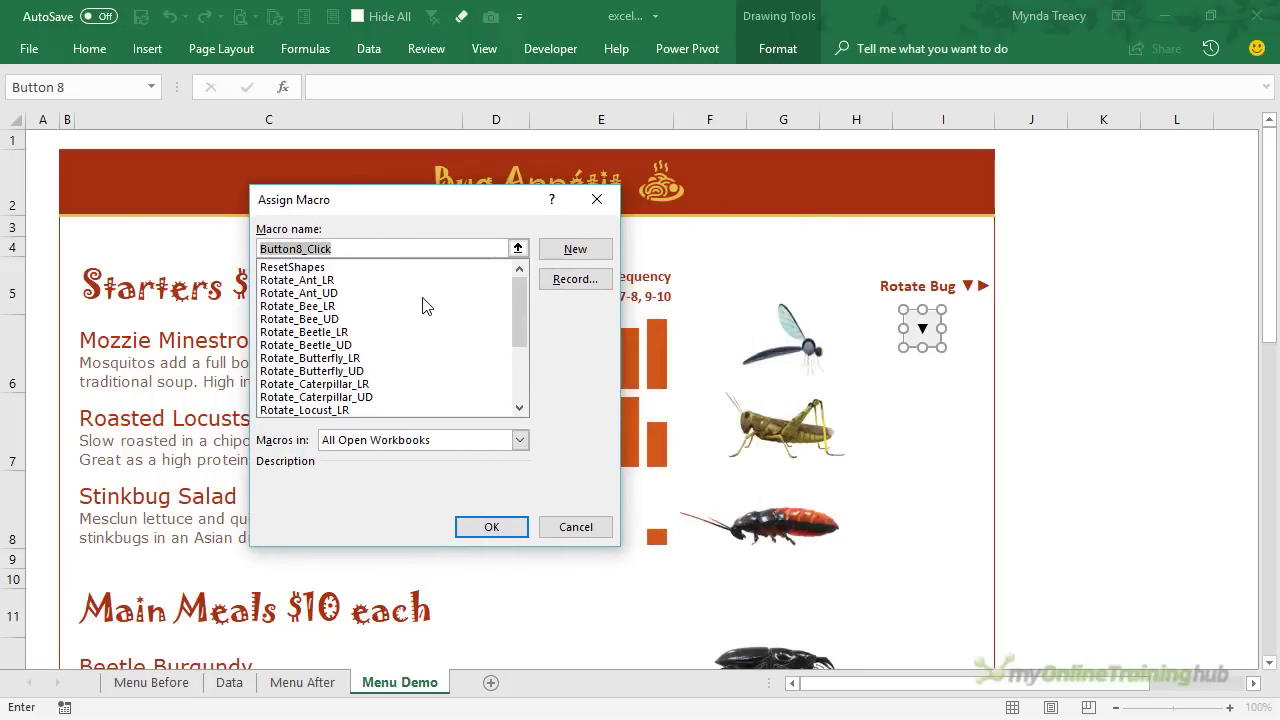
pyautogui.moveTo(516, 294); pyautogui.dragTo(520, 352)
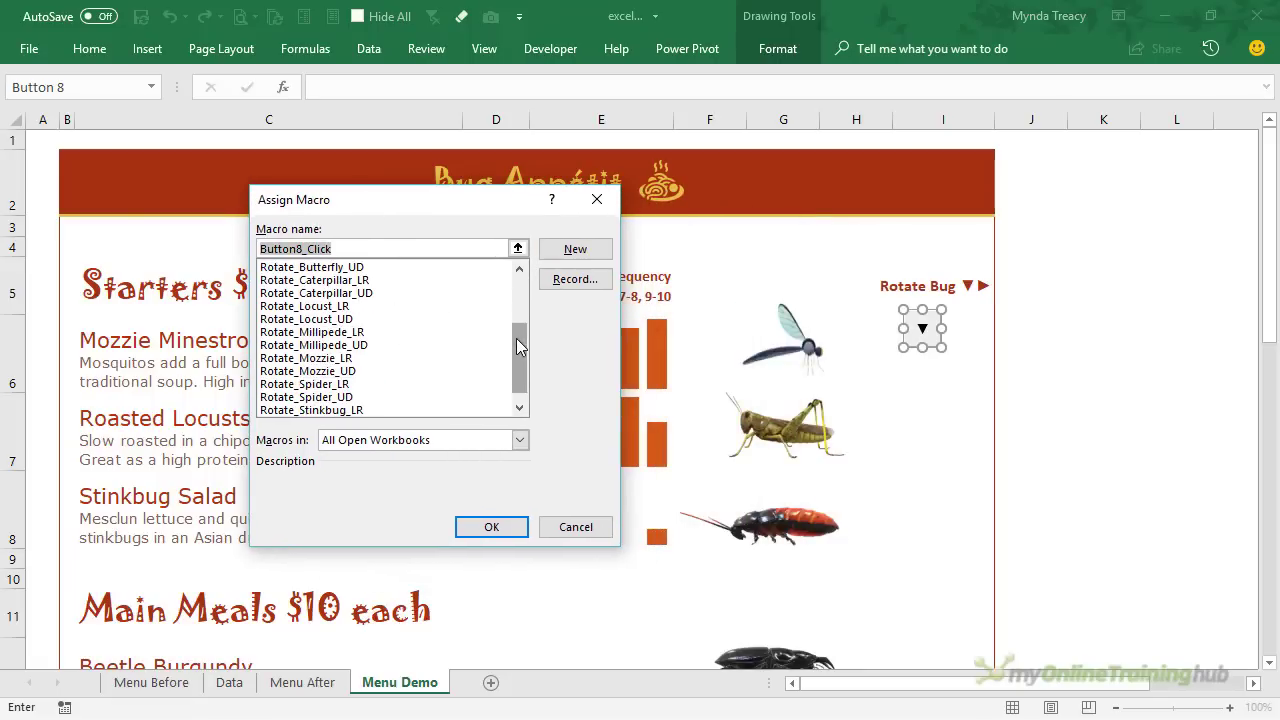
pyautogui.click(322, 372)
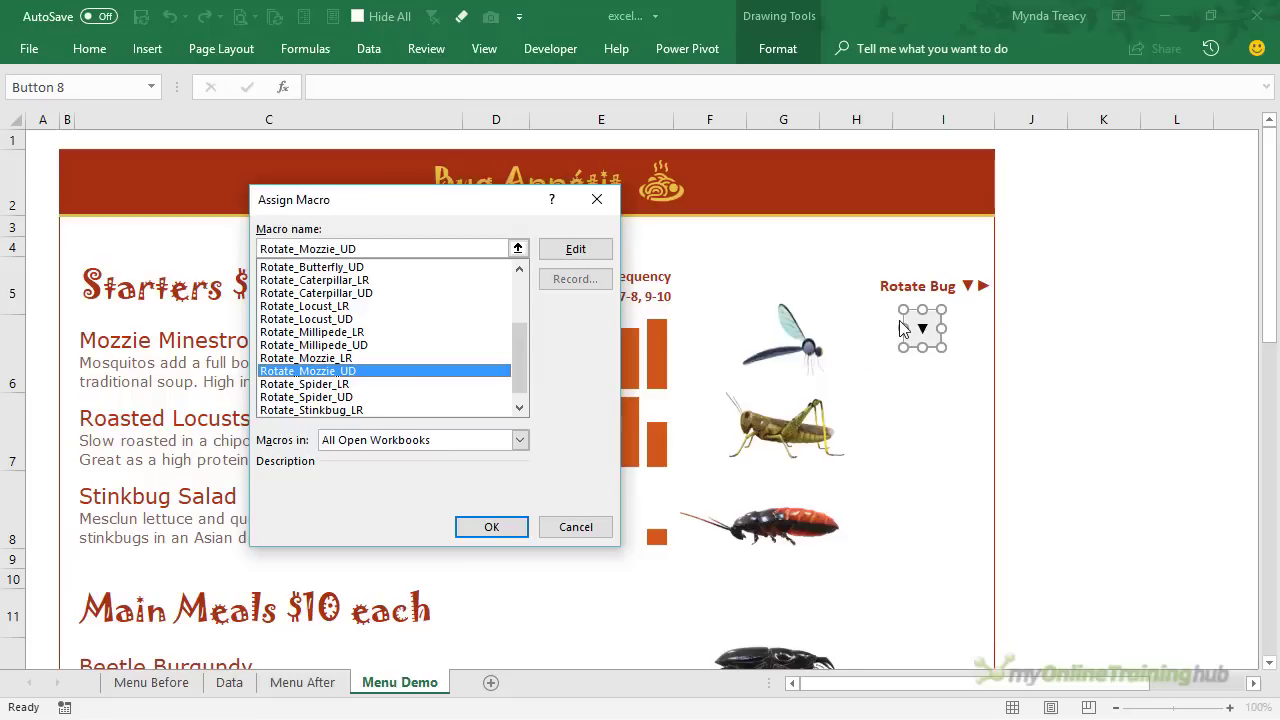
pyautogui.click(476, 525)
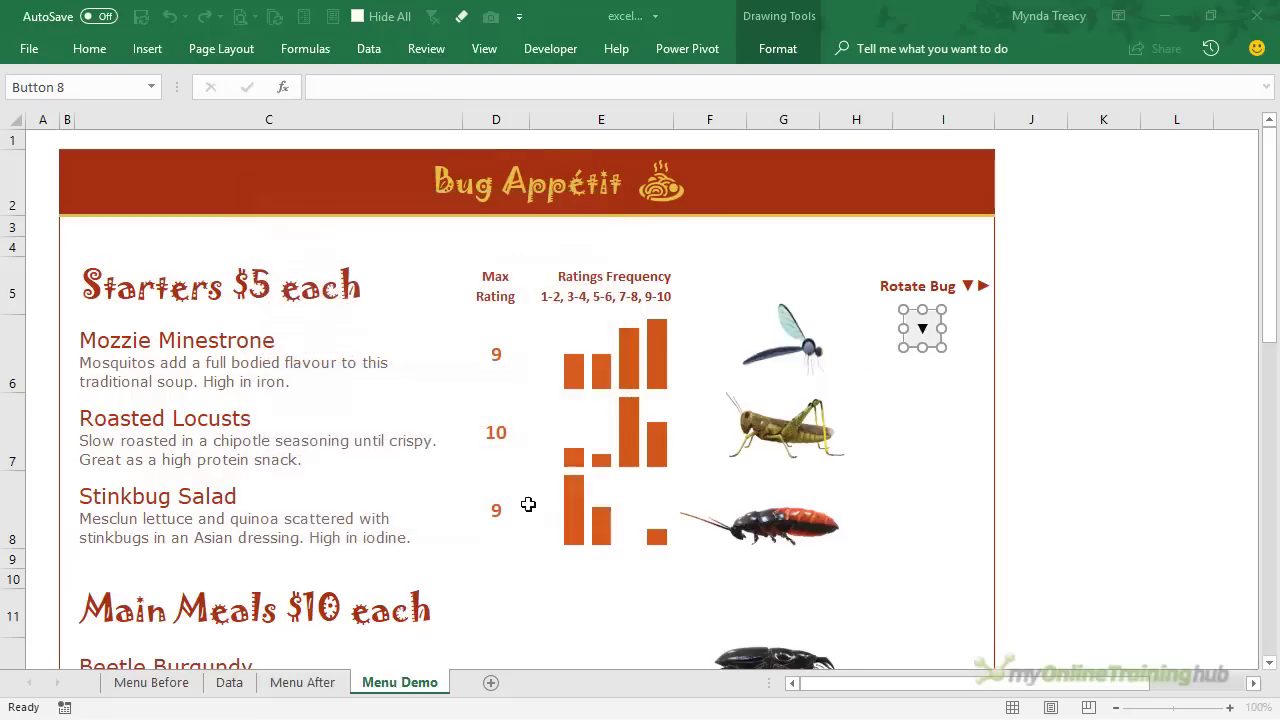
# Step: Deselect the down-triangle button and run it repeatedly to rotate the mosquito model vertically
pyautogui.click(1125, 381)
pyautogui.click(937, 342)
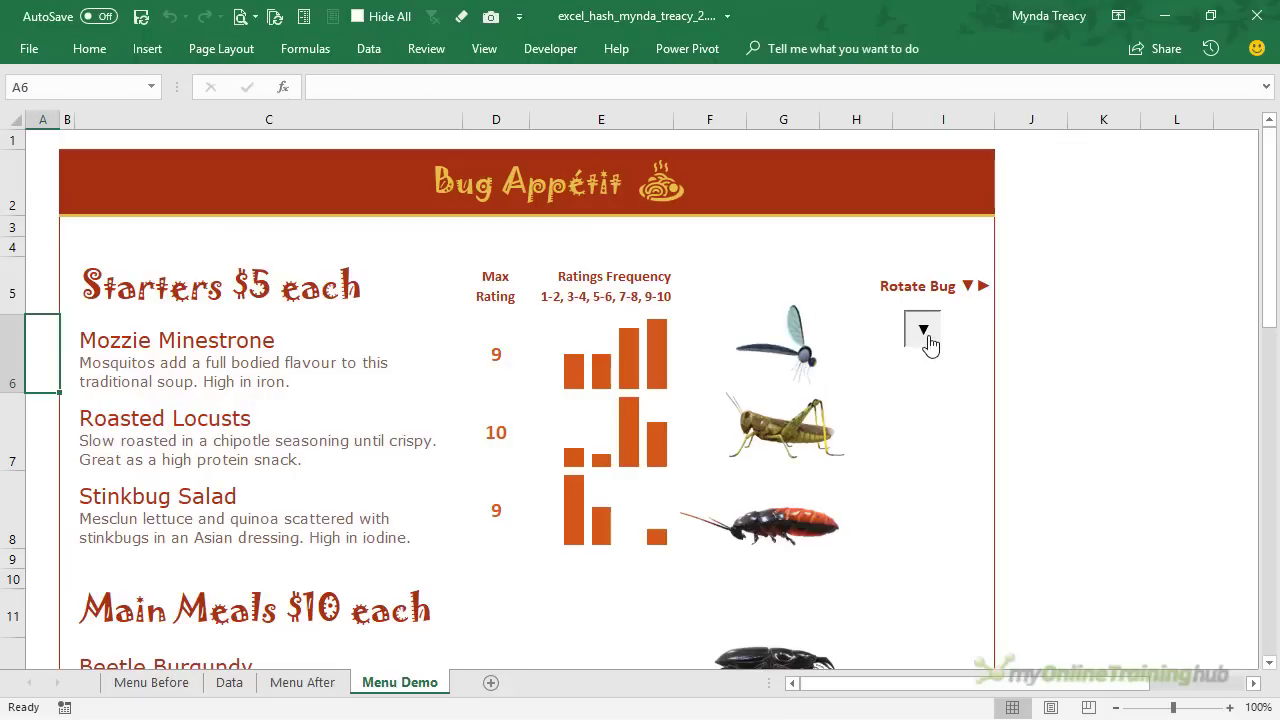
pyautogui.click(929, 343)
pyautogui.click(929, 343)
pyautogui.click(929, 343)
pyautogui.click(929, 343)
pyautogui.click(929, 343)
pyautogui.click(929, 343)
pyautogui.click(929, 343)
pyautogui.click(929, 343)
pyautogui.click(929, 343)
pyautogui.click(929, 343)
pyautogui.click(929, 343)
# Step: Move the down-triangle button slightly up toward the Rotate Bug heading to free space beneath it in cell I6
pyautogui.rightClick(928, 344)
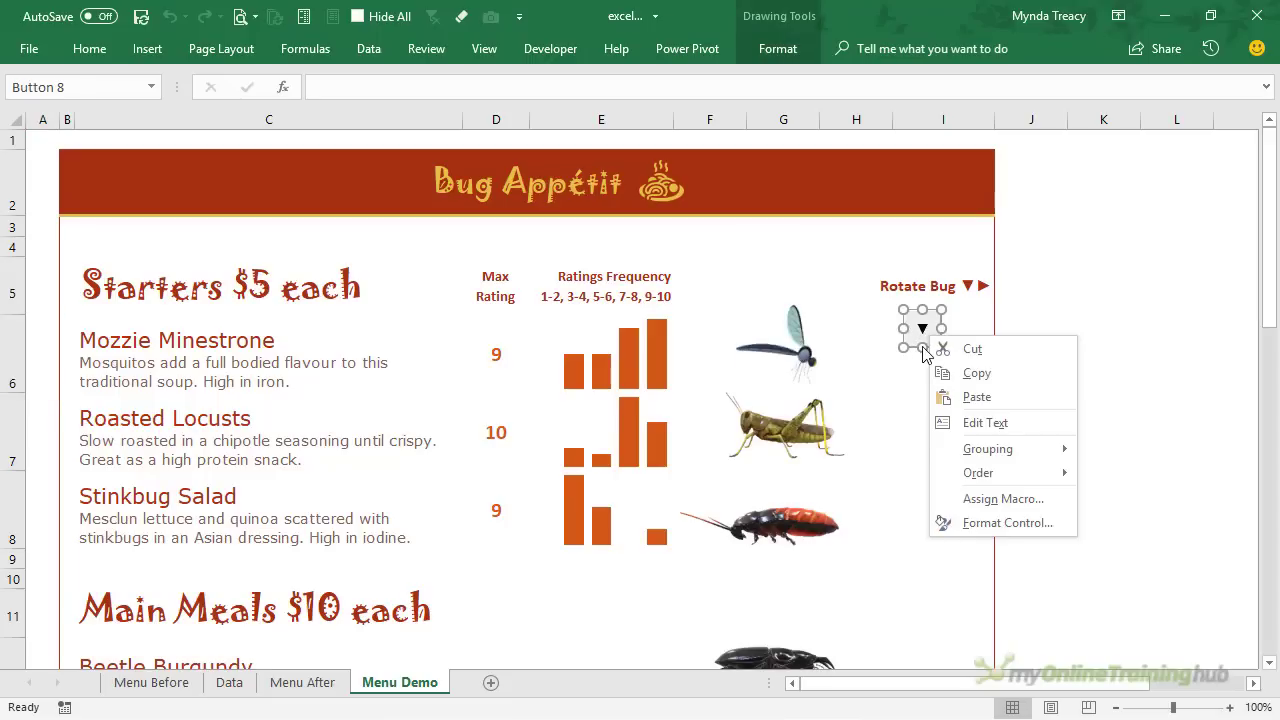
pyautogui.press('Escape')
pyautogui.moveTo(922, 350); pyautogui.dragTo(912, 306)
pyautogui.click(914, 366)
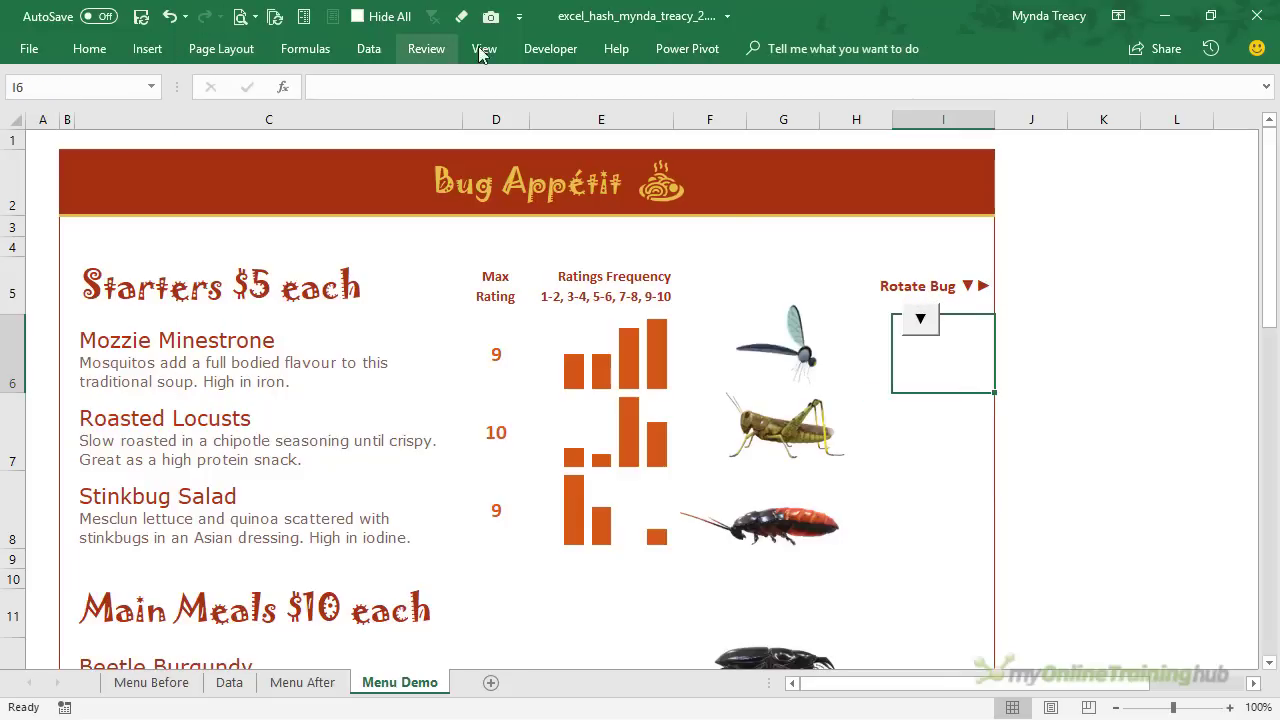
# Step: Draw a second small form-control button directly below the down-triangle button and assign the Rotate_Mozzie_LR macro to it
pyautogui.click(553, 50)
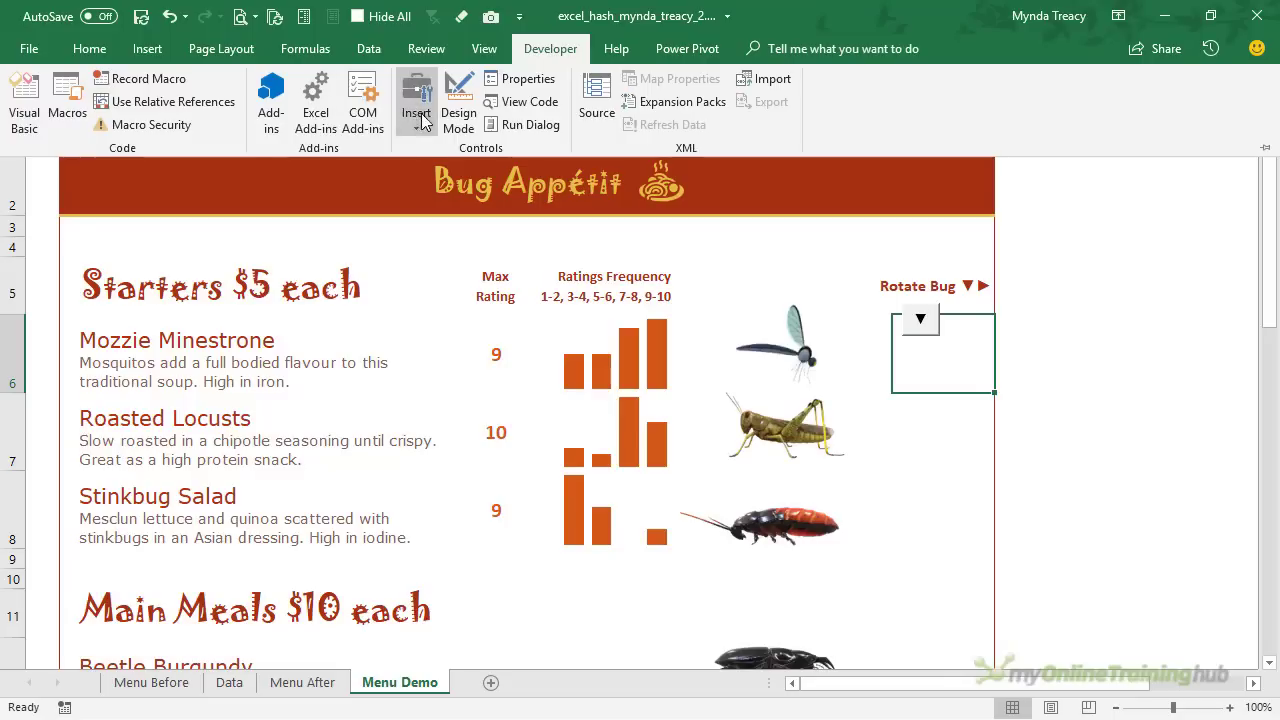
pyautogui.click(421, 118)
pyautogui.click(410, 171)
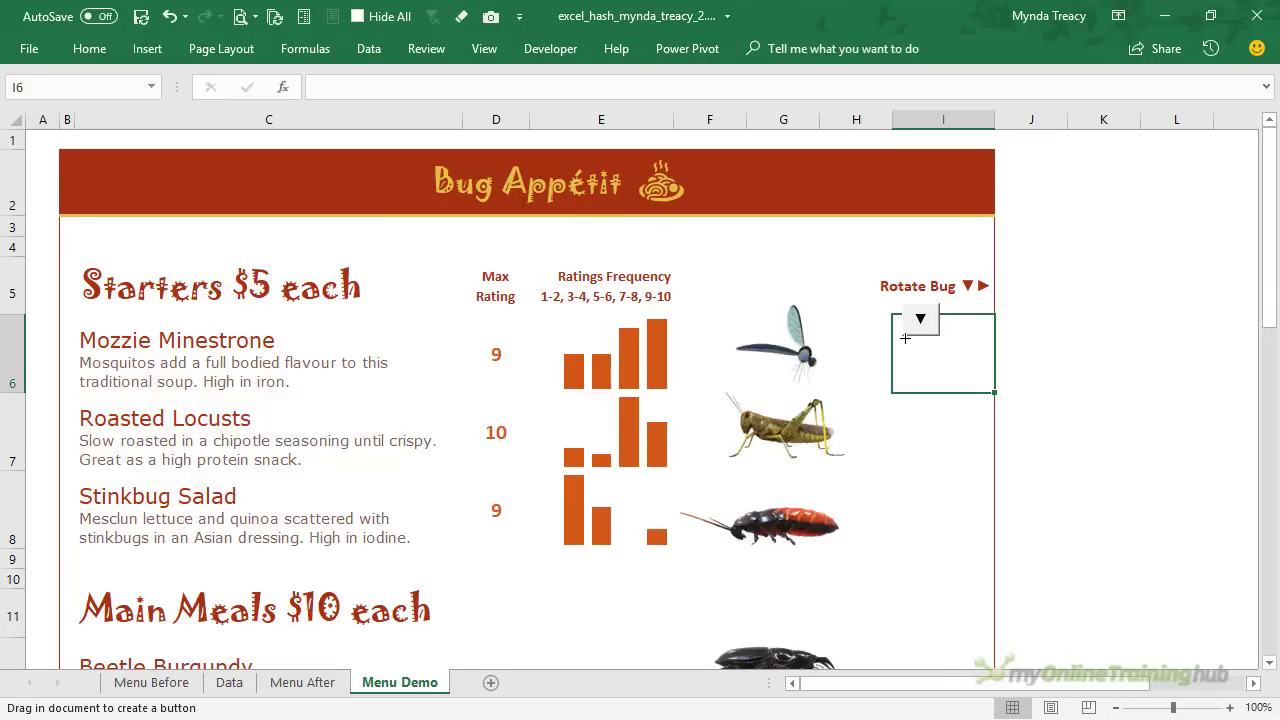
pyautogui.moveTo(903, 340); pyautogui.dragTo(938, 368)
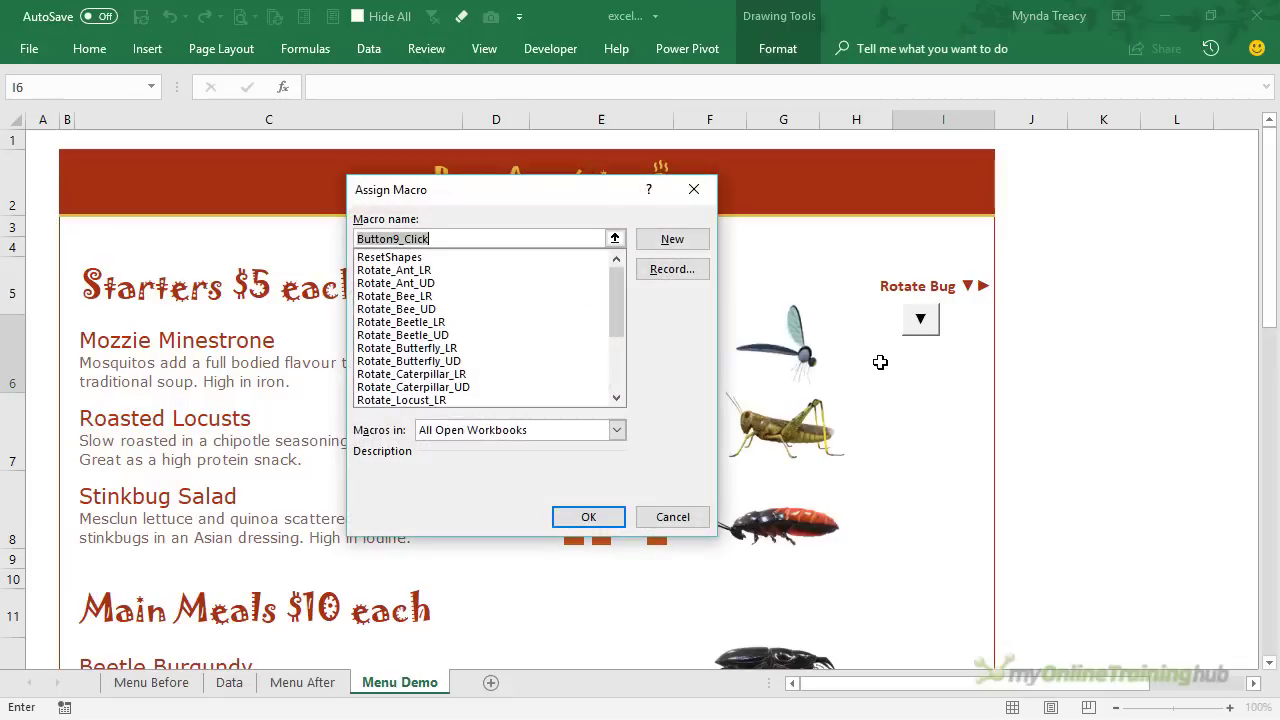
pyautogui.scroll(-3, 451, 358)
pyautogui.doubleClick(399, 337)
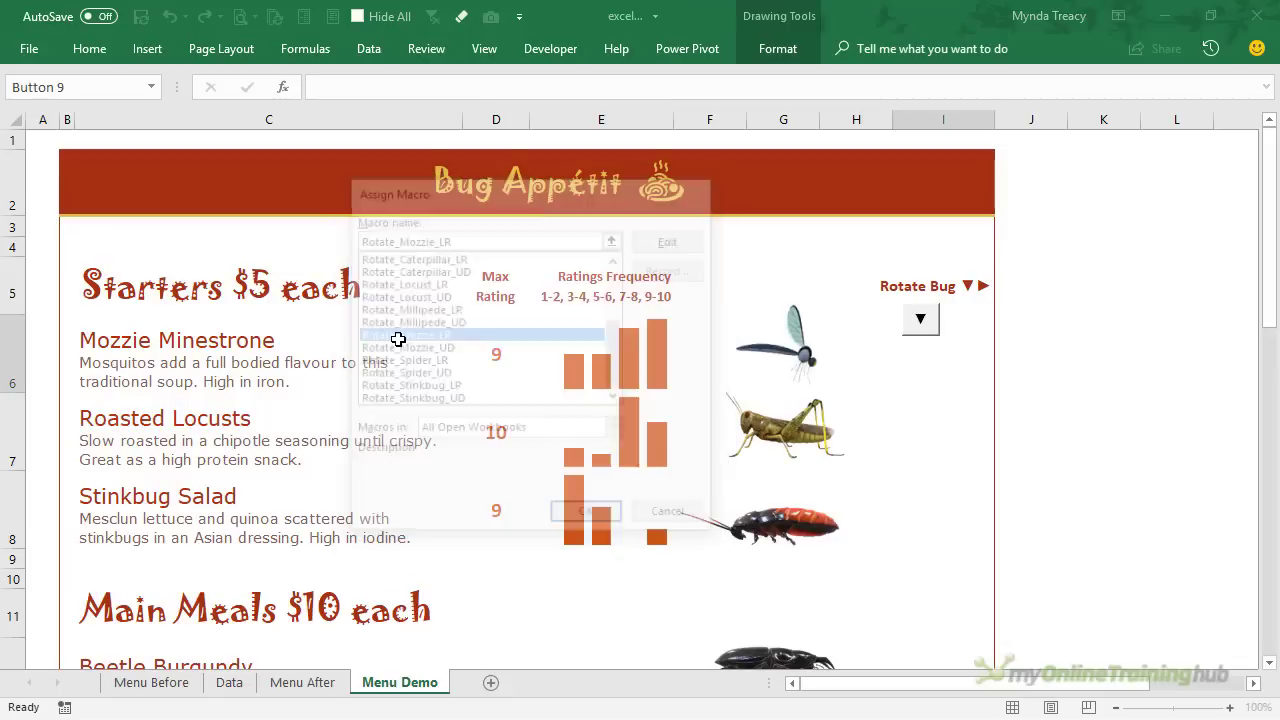
# Step: Replace the second button's text with the Black Right-Pointing Pointer symbol and run the button to rotate the mosquito horizontally
pyautogui.click(922, 355)
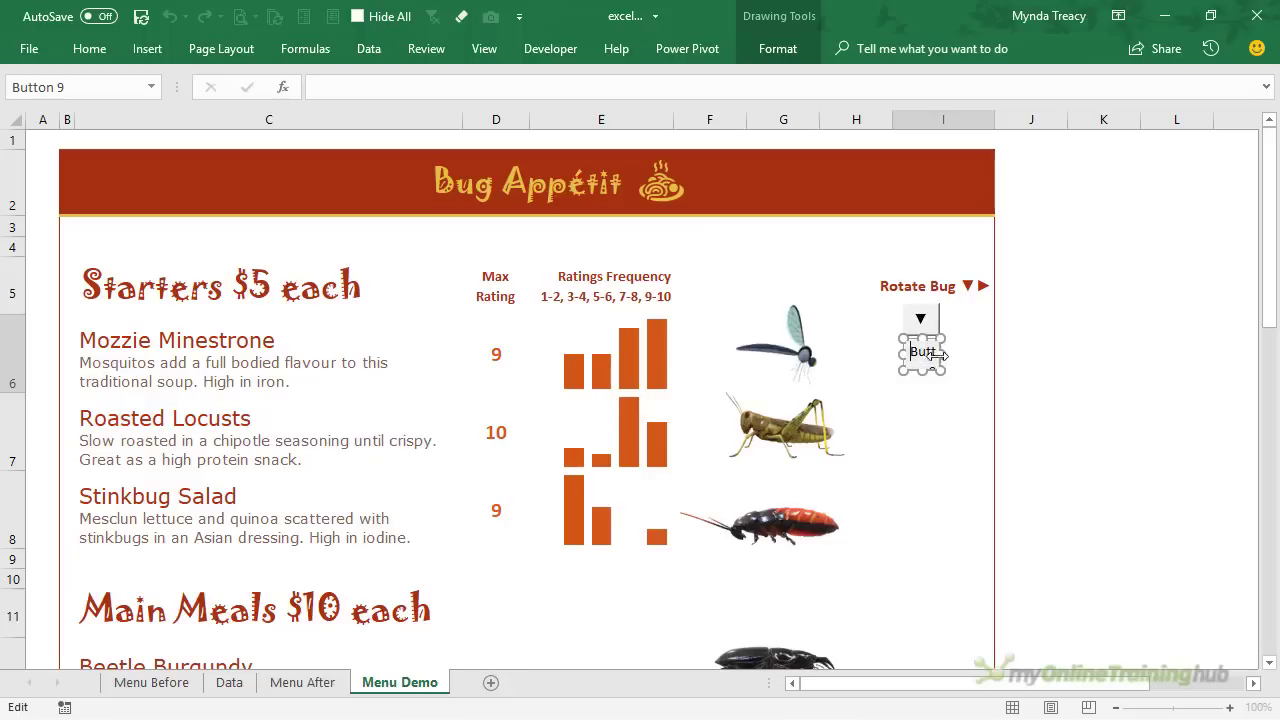
pyautogui.hotkey('ctrl', 'a')
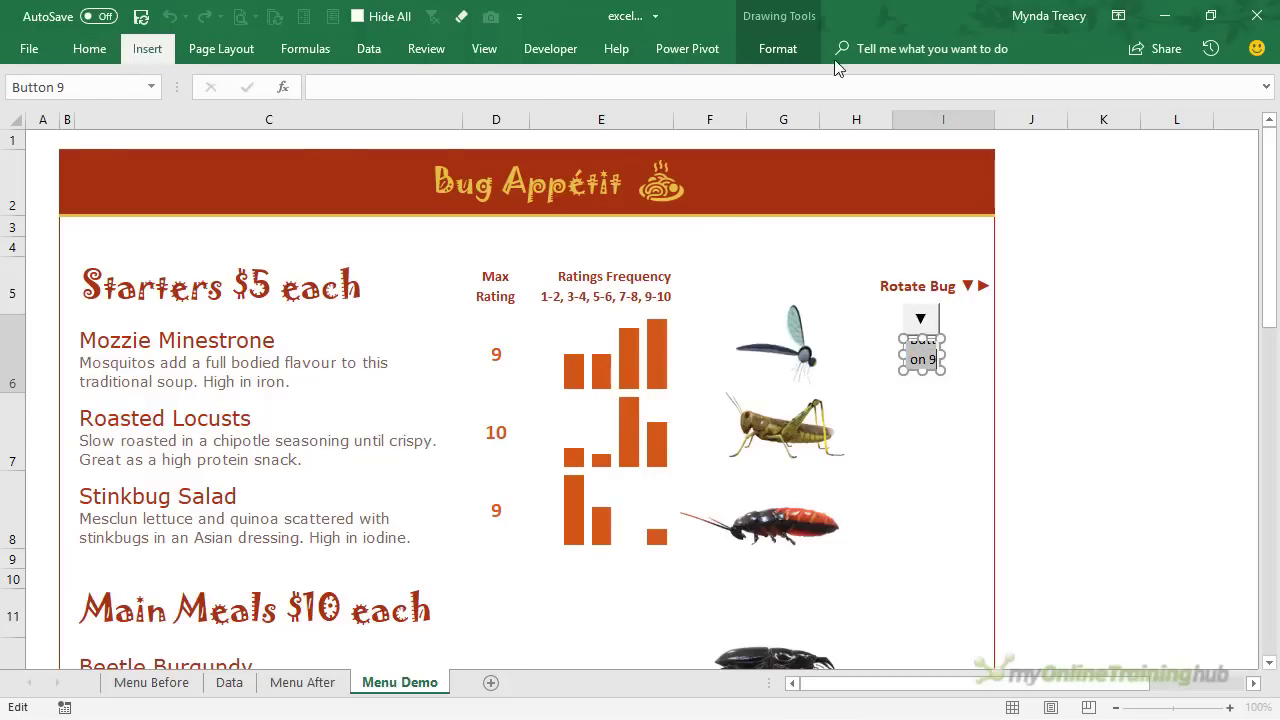
pyautogui.click(147, 48)
pyautogui.click(1162, 112)
pyautogui.click(1214, 195)
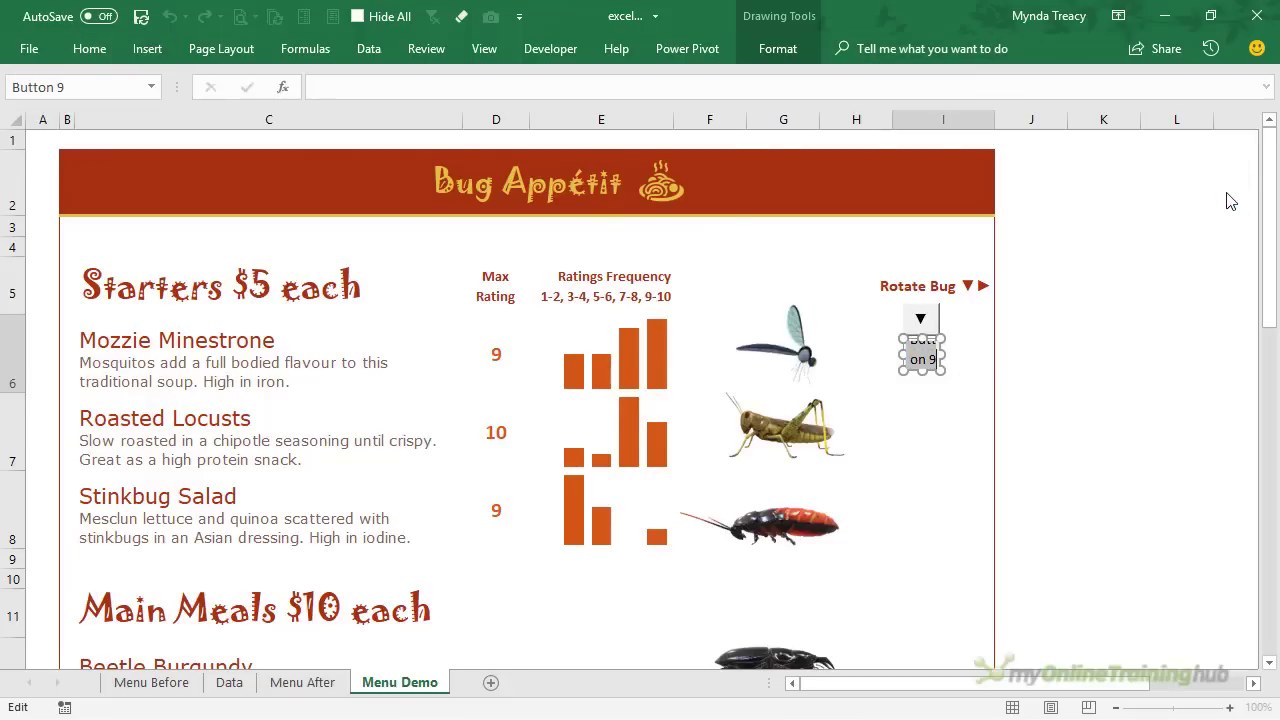
pyautogui.doubleClick(159, 593)
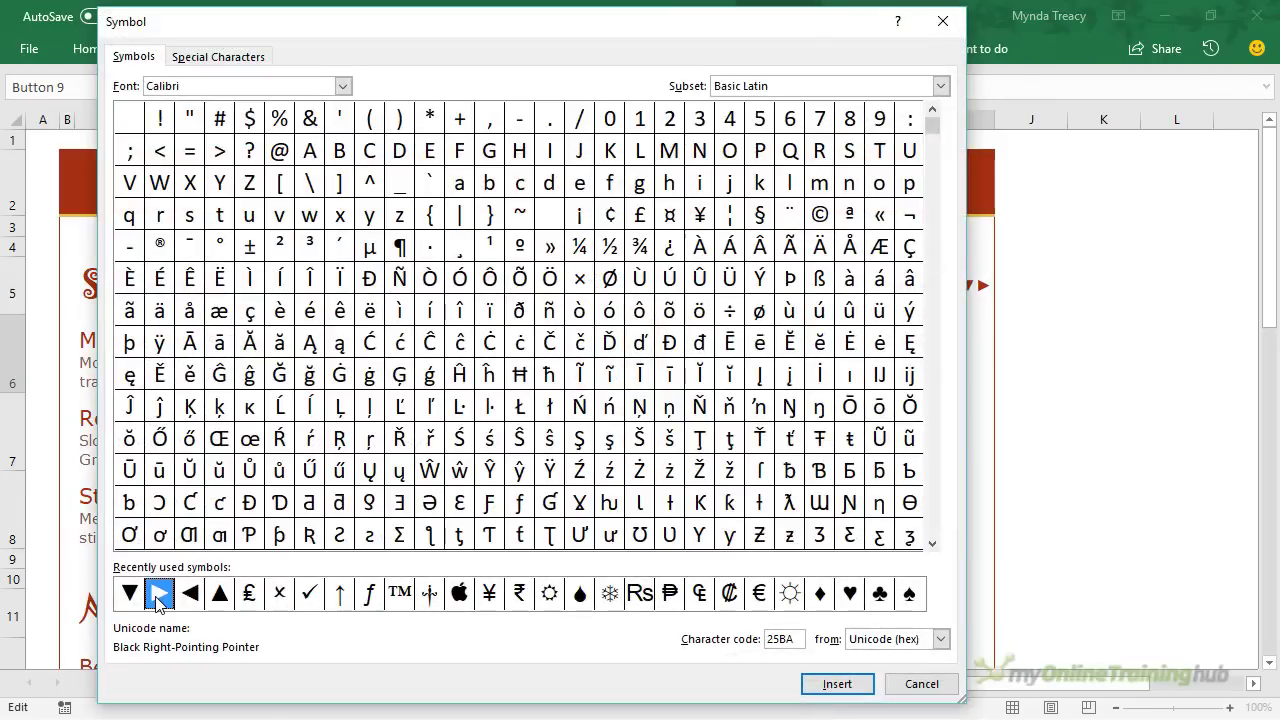
pyautogui.click(904, 688)
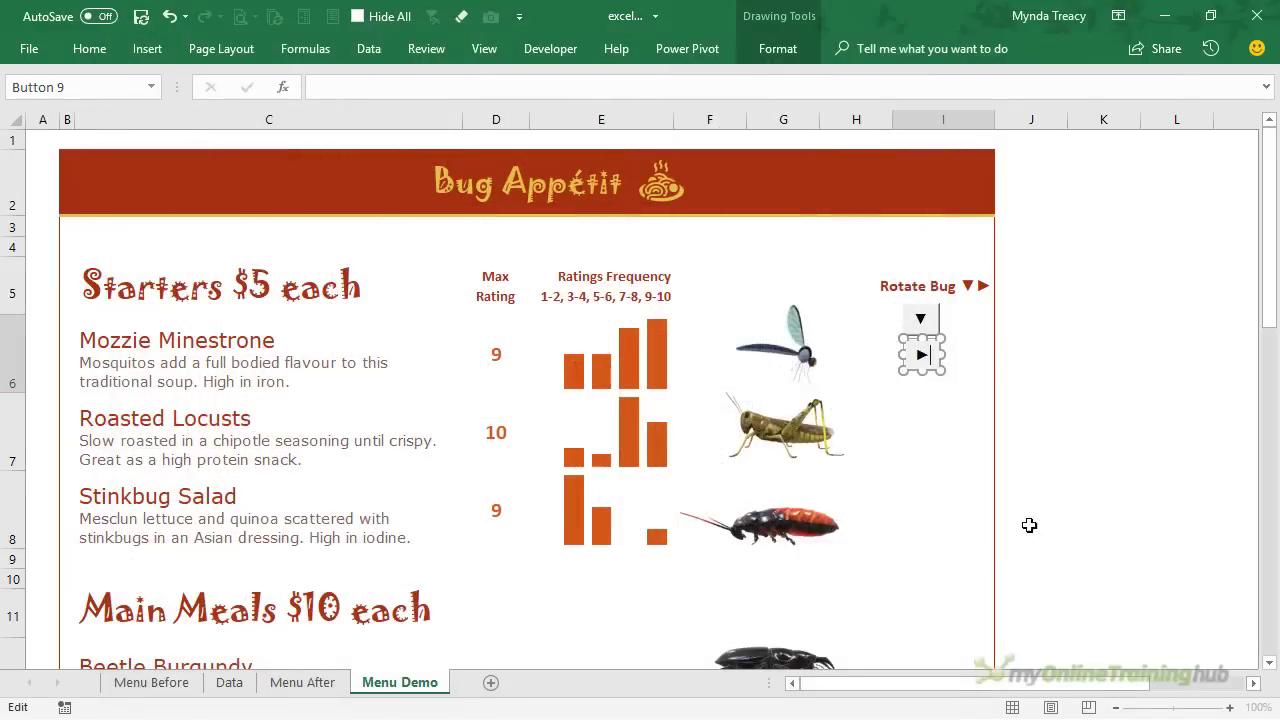
pyautogui.click(1045, 458)
pyautogui.click(924, 357)
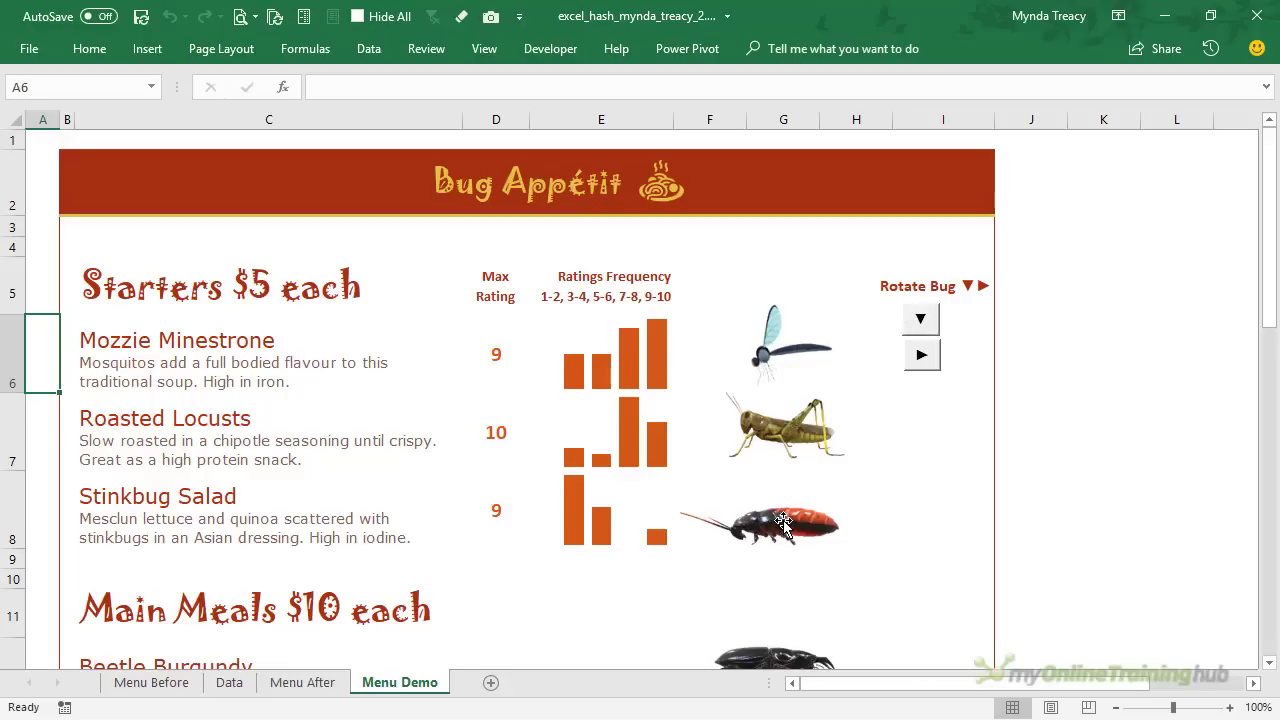
# Step: Show the Menu After sheet with its Reset button and examine the ResetShapes macro at the end of Module1
pyautogui.click(280, 684)
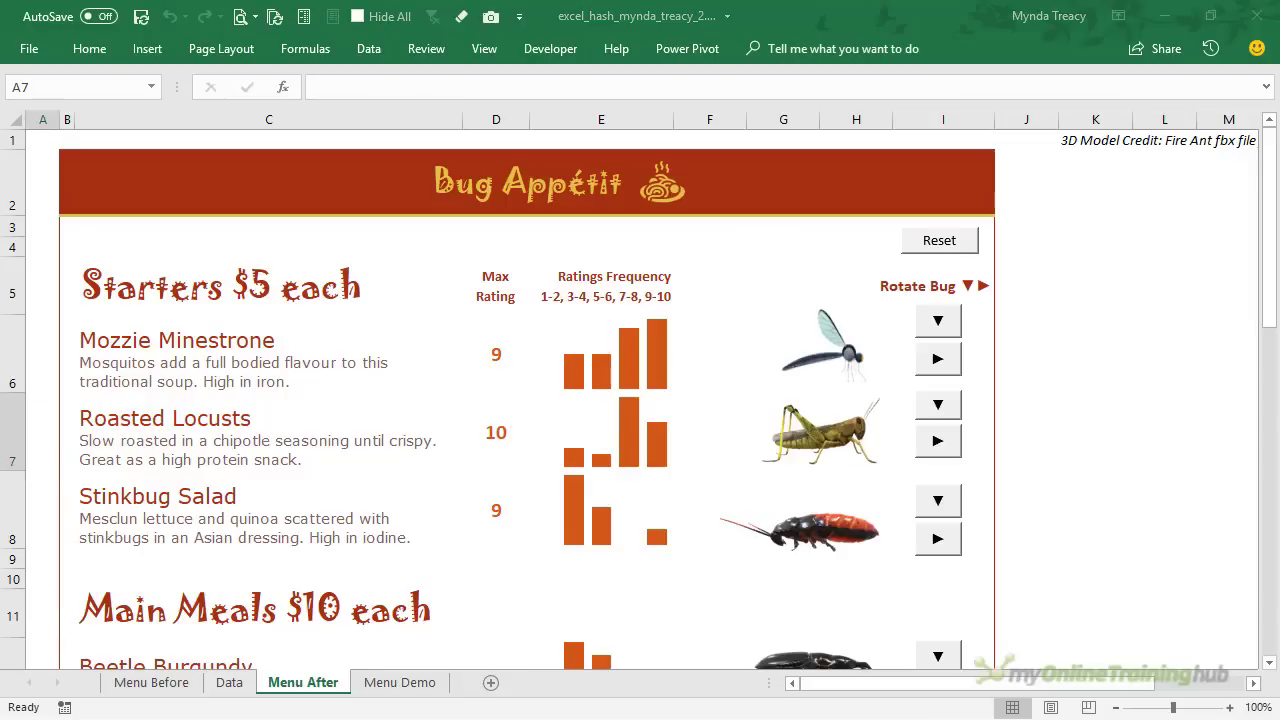
pyautogui.hotkey('alt', 'F11')
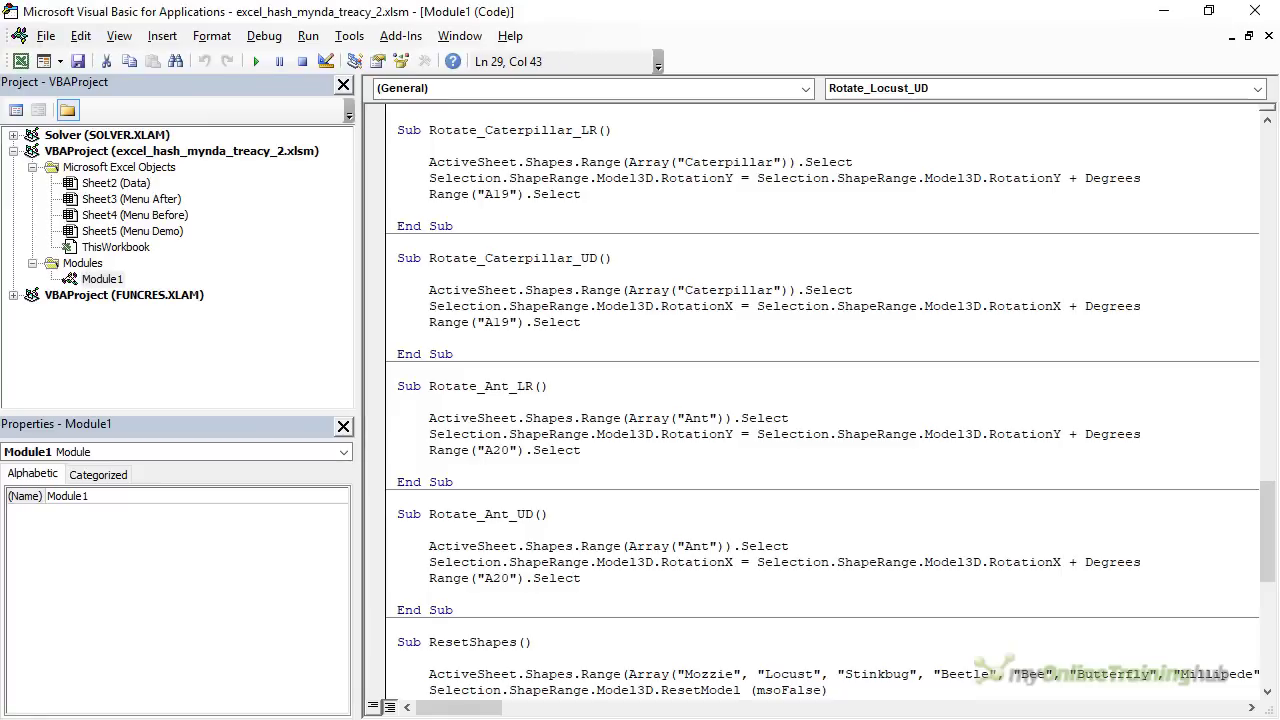
pyautogui.moveTo(1268, 506); pyautogui.dragTo(1268, 608)
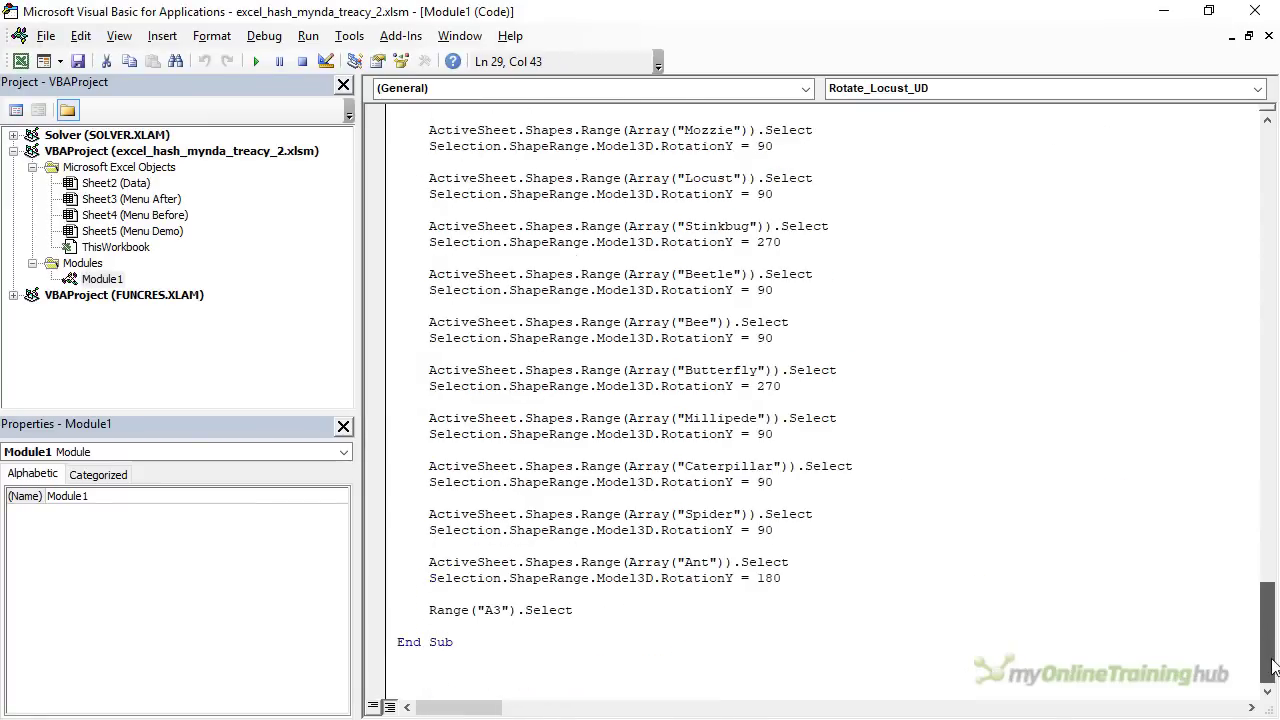
pyautogui.scroll(2, 1268, 600)
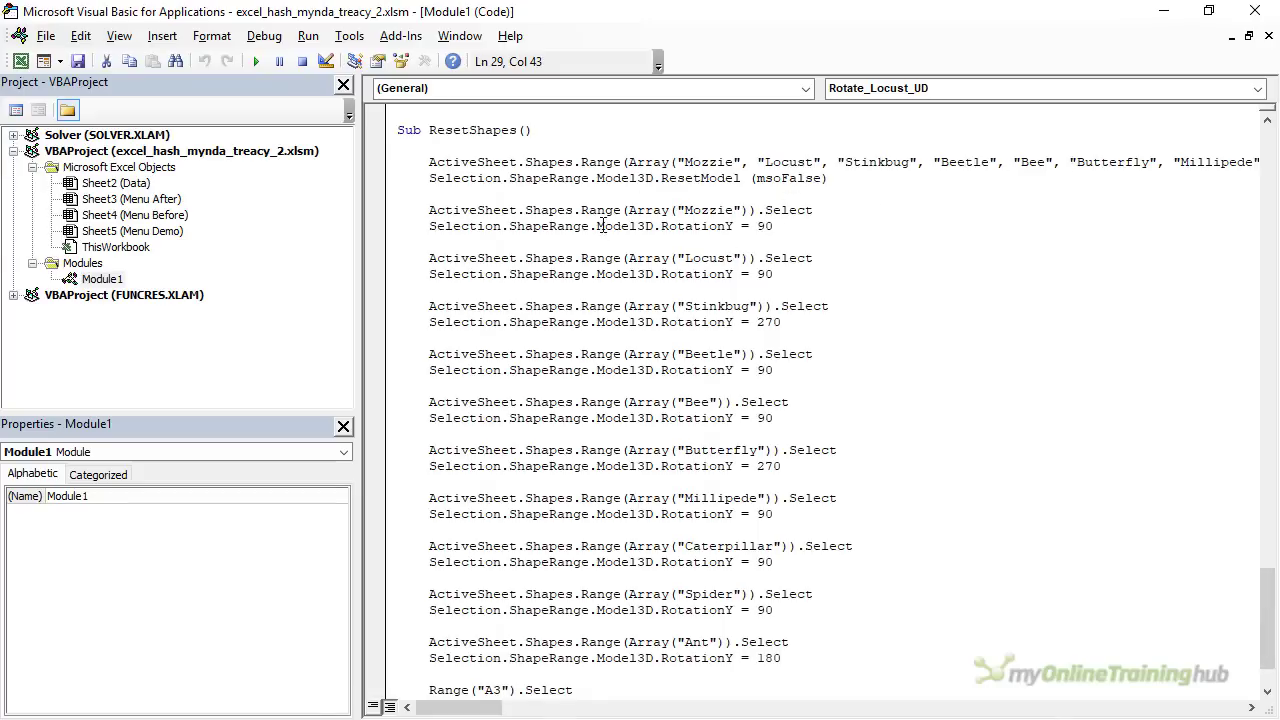
# Step: Examine the Mozzie and Locust RotationY lines in the ResetShapes macro and the Caterpillar and Ant rotation macros above it
pyautogui.moveTo(429, 210); pyautogui.dragTo(817, 228)
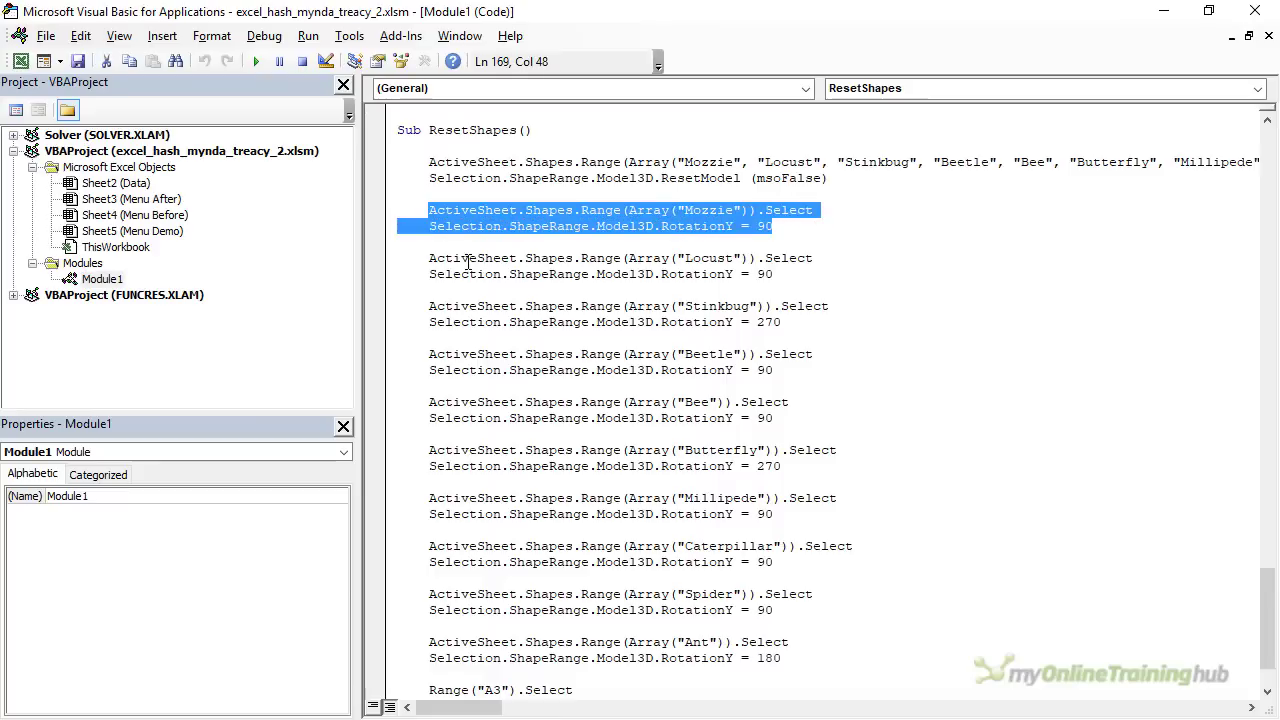
pyautogui.moveTo(430, 258); pyautogui.dragTo(776, 276)
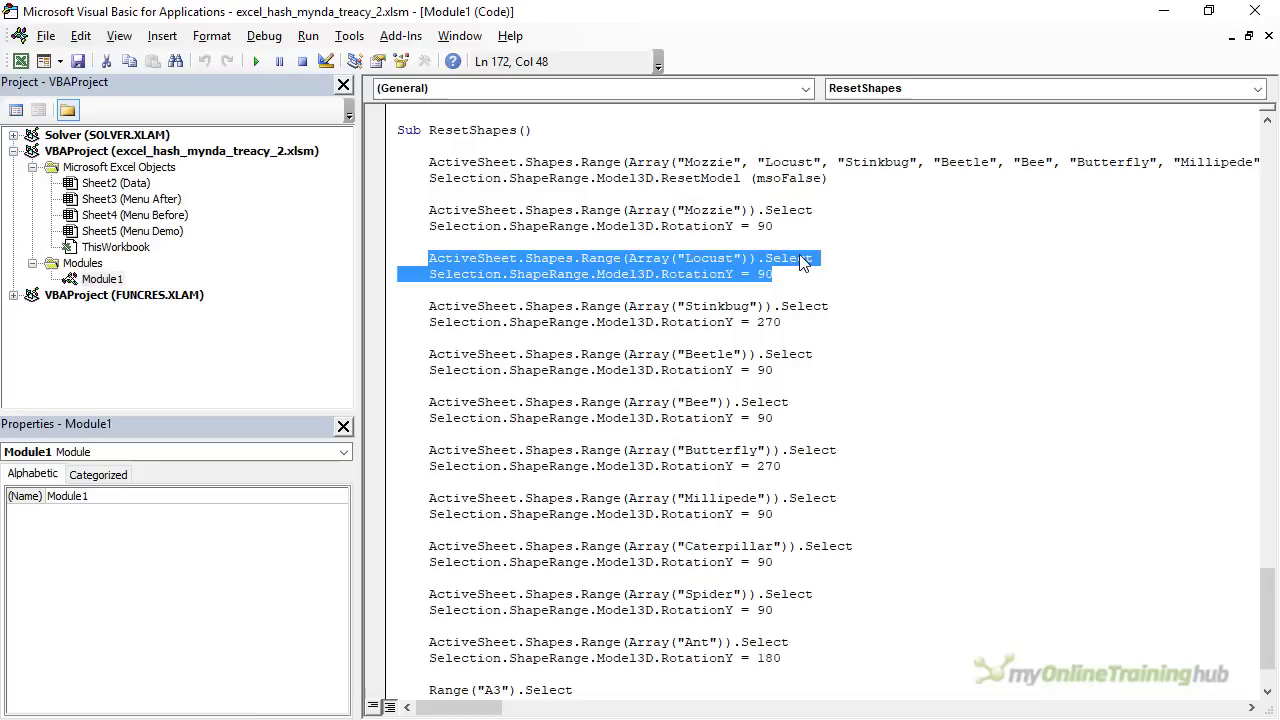
pyautogui.scroll(-2, 800, 262)
pyautogui.scroll(2, 800, 262)
pyautogui.scroll(2, 799, 262)
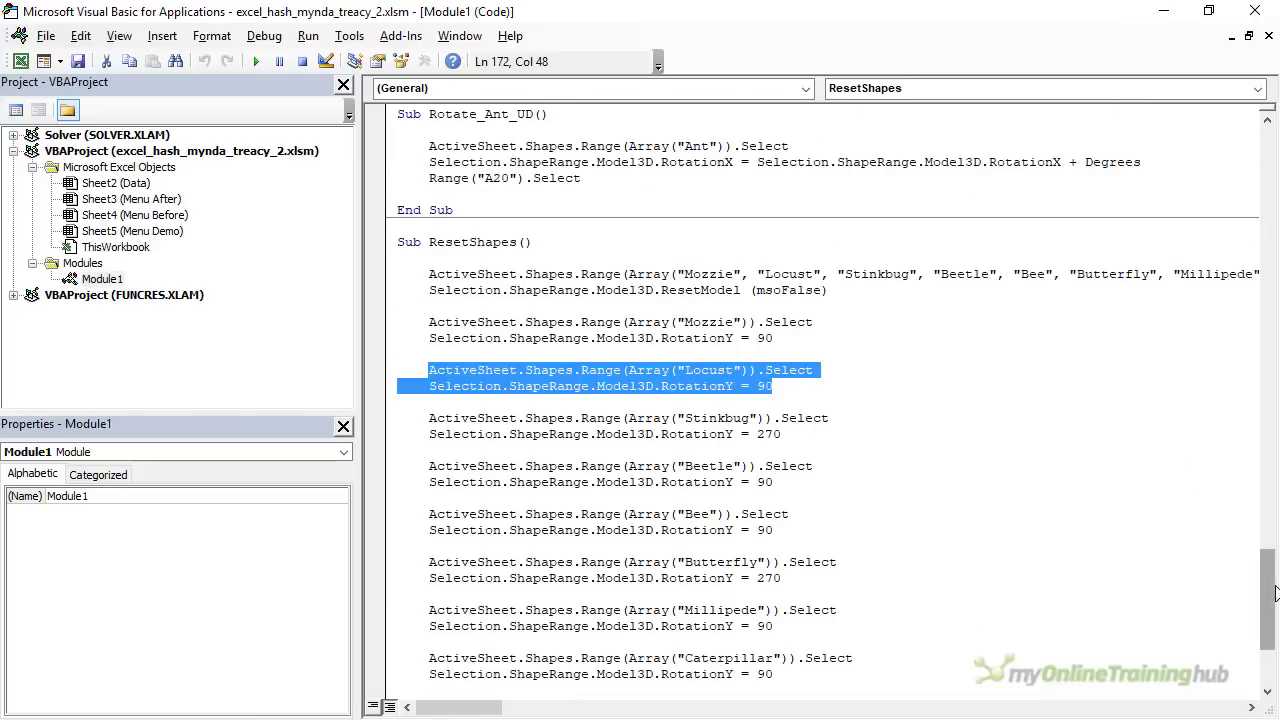
pyautogui.moveTo(1270, 593); pyautogui.dragTo(1268, 527)
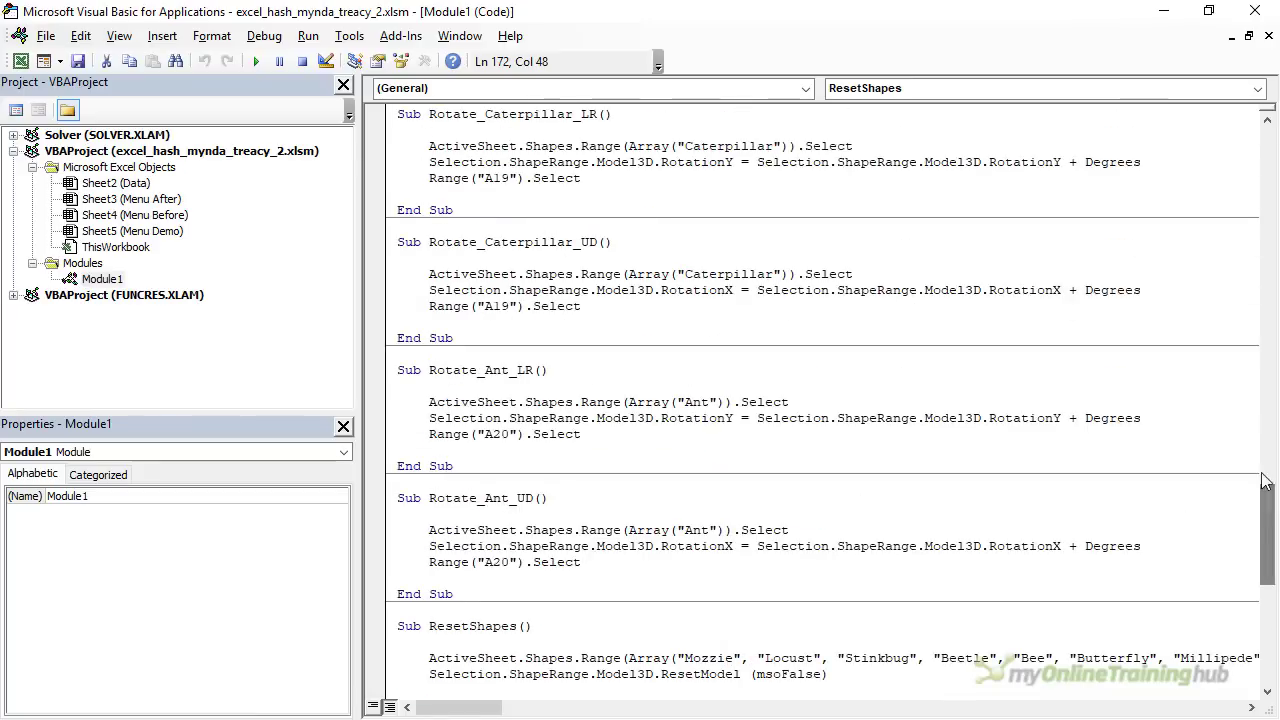
# Step: Minimize the Visual Basic editor and return to cell A1 of the Menu After sheet
pyautogui.click(1163, 11)
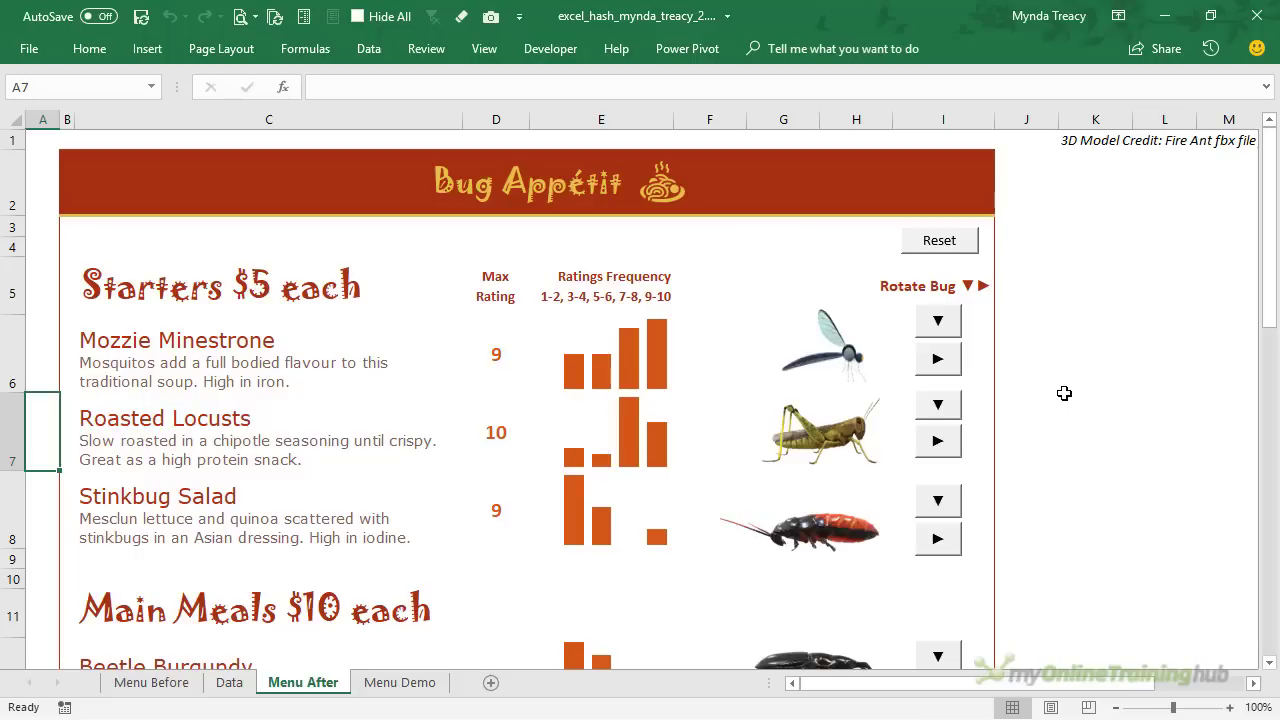
pyautogui.hotkey('ctrl', 'Home')
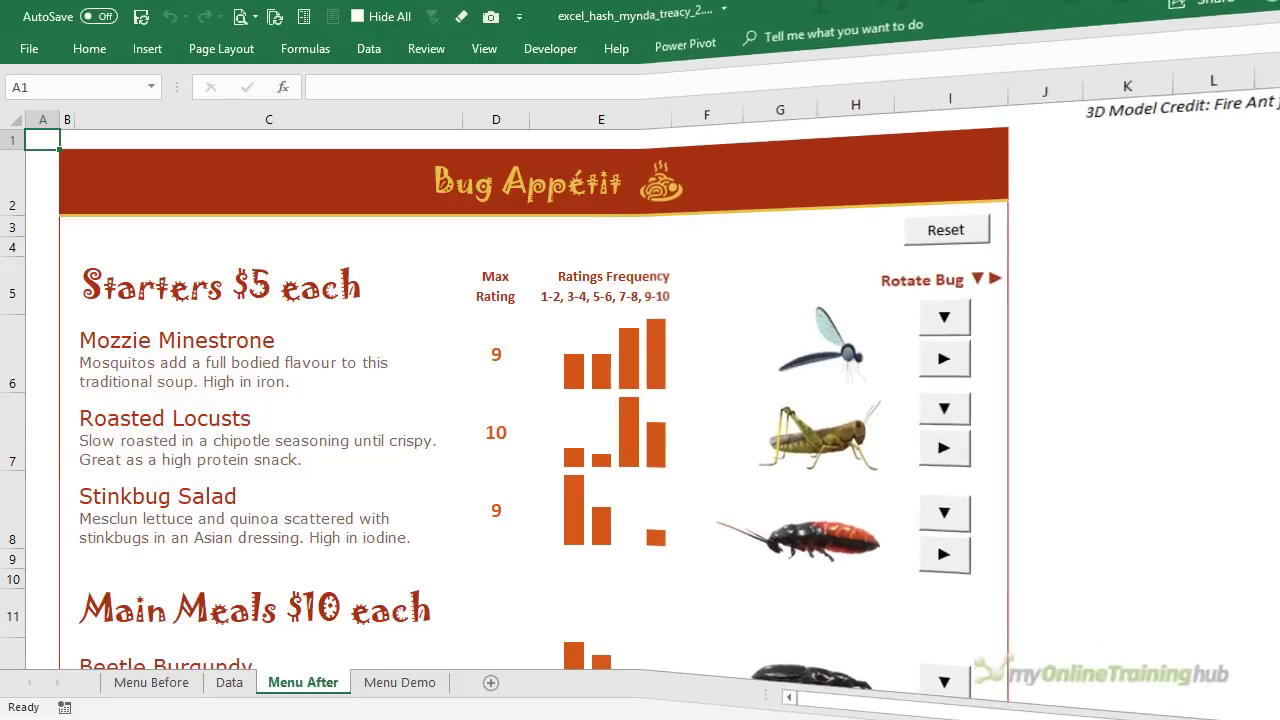